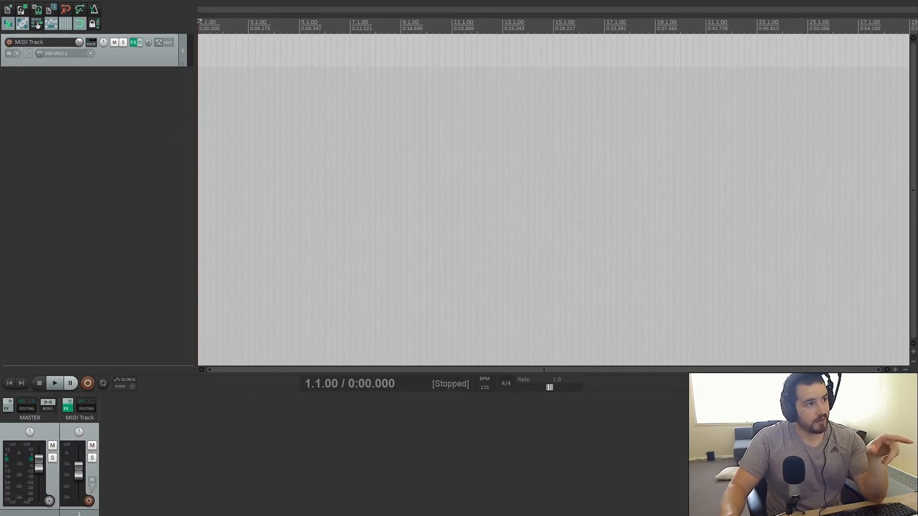
Insert a new one-bar MIDI item at the start of the MIDI Track and open it for note editing
{"action": "left_click", "coordinate": [60, 1]}
{"action": "left_click", "coordinate": [52, 20]}
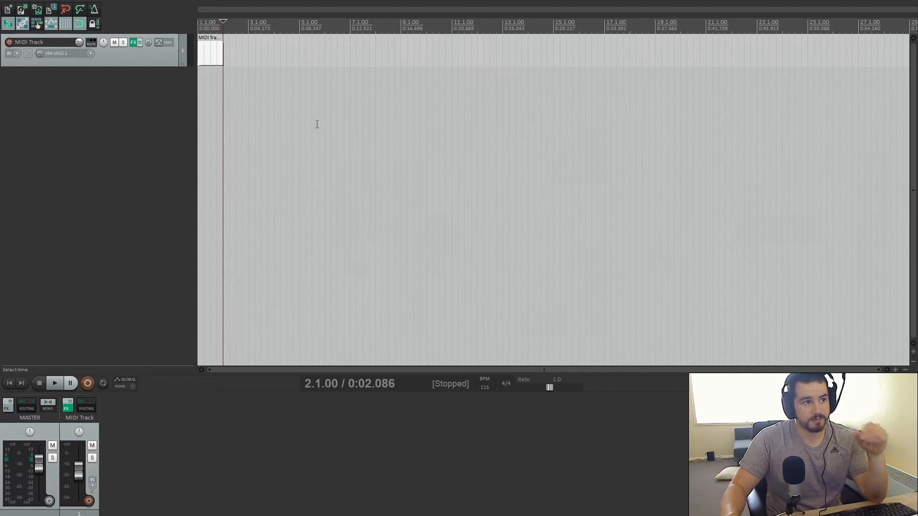
{"action": "double_click", "coordinate": [212, 56]}
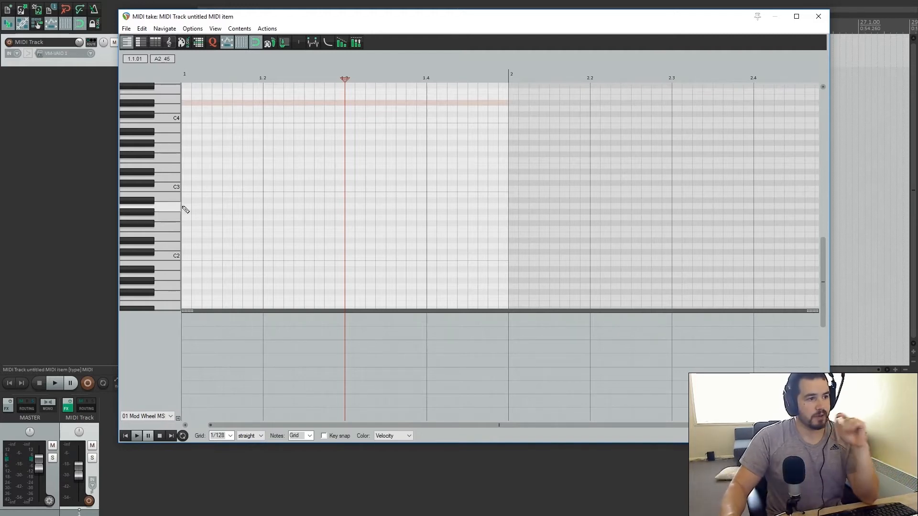
Draw four overlapping notes, F#2, A2, C#3 and A2, across bar 1 and play them back
{"action": "left_click", "coordinate": [171, 189]}
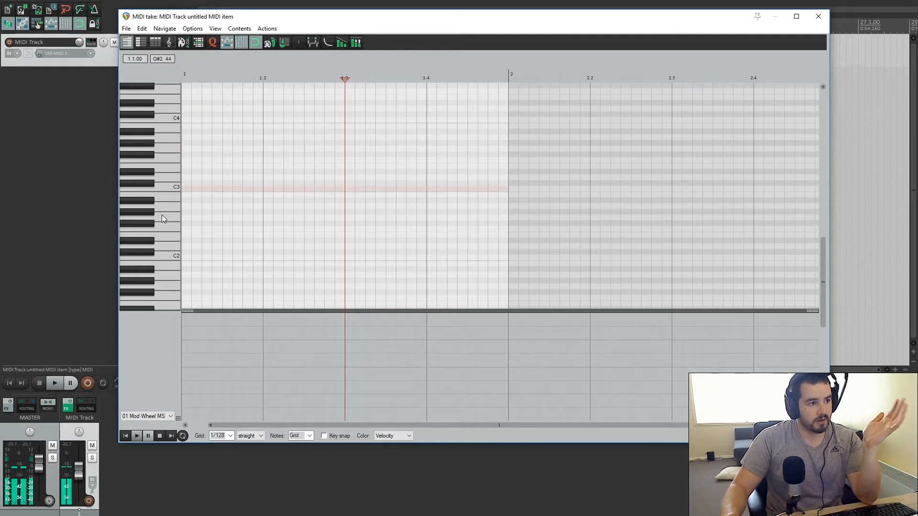
{"action": "left_click_drag", "start_coordinate": [325, 426], "coordinate": [308, 425]}
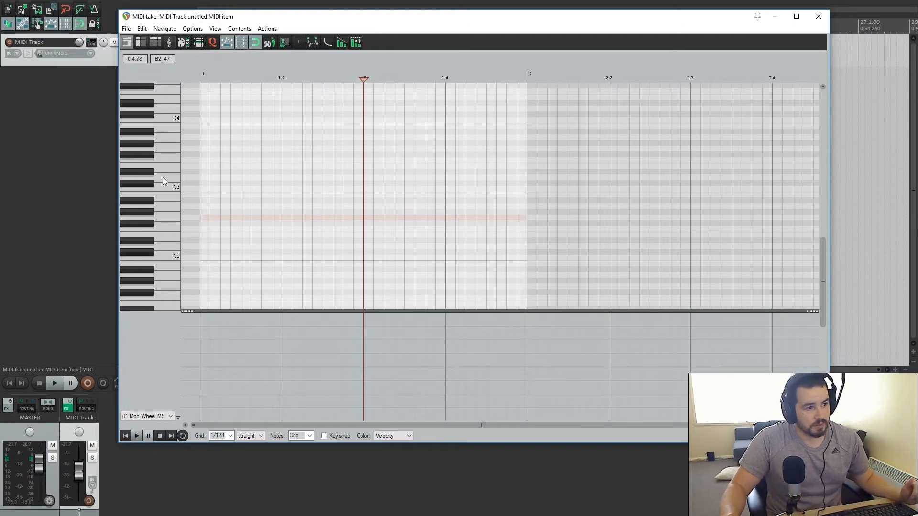
{"action": "mouse_move", "coordinate": [204, 222]}
{"action": "left_mouse_down"}
{"action": "mouse_move", "coordinate": [274, 223]}
{"action": "mouse_move", "coordinate": [386, 183]}
{"action": "mouse_move", "coordinate": [406, 185]}
{"action": "left_mouse_up"}
{"action": "left_click_drag", "start_coordinate": [392, 206], "coordinate": [529, 205]}
{"action": "left_click", "coordinate": [124, 437]}
{"action": "left_click", "coordinate": [137, 436]}
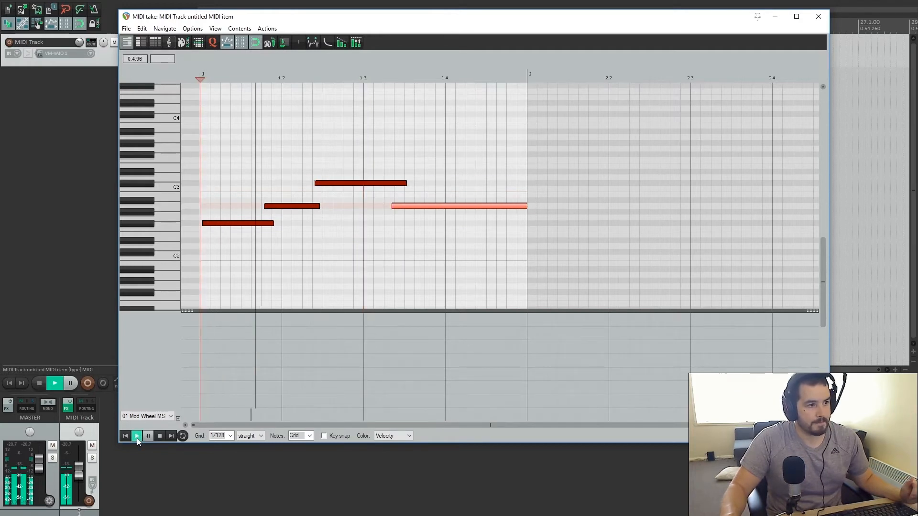
{"action": "left_click", "coordinate": [159, 437]}
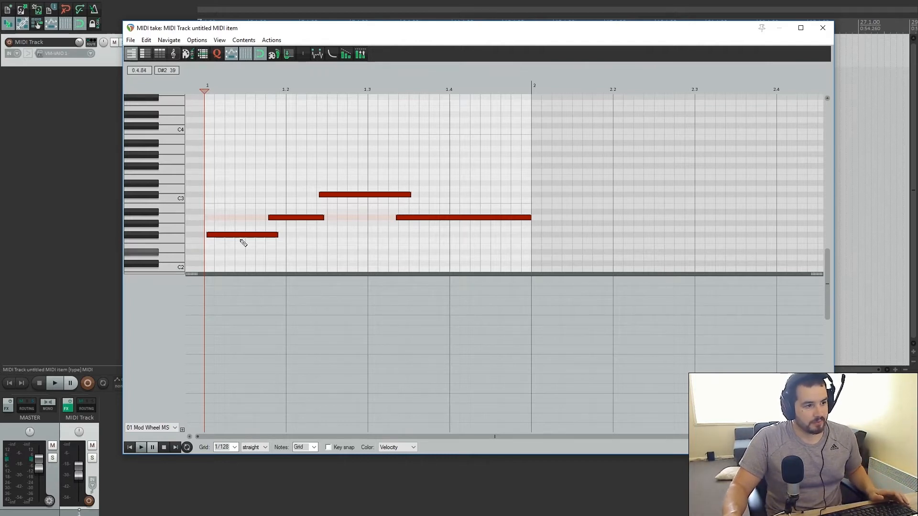
Switch the controller lane below the notes to show Velocity
{"action": "left_click", "coordinate": [175, 427]}
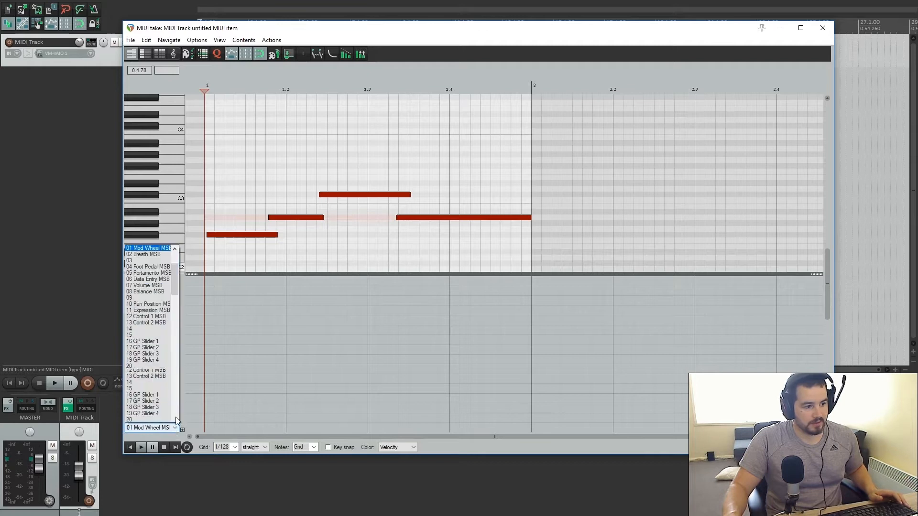
{"action": "scroll", "coordinate": [175, 282], "scroll_direction": "up", "scroll_amount": 4}
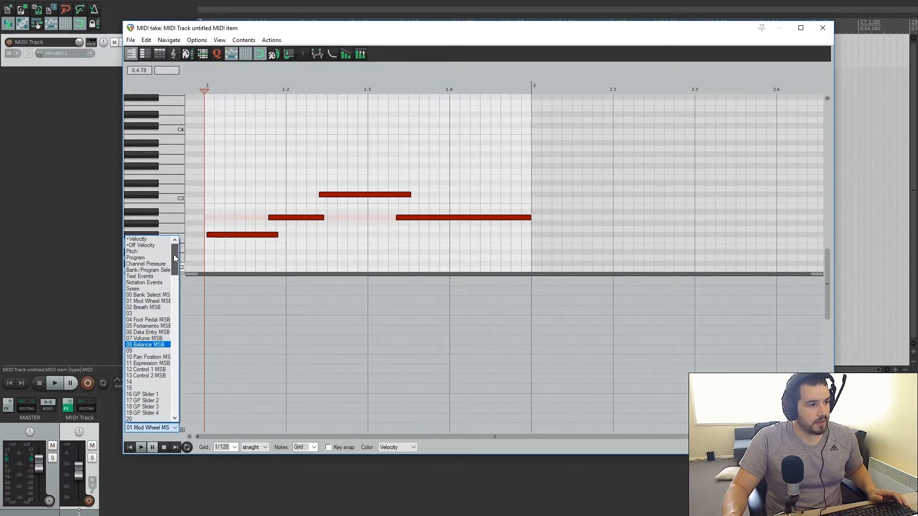
{"action": "left_click", "coordinate": [146, 240]}
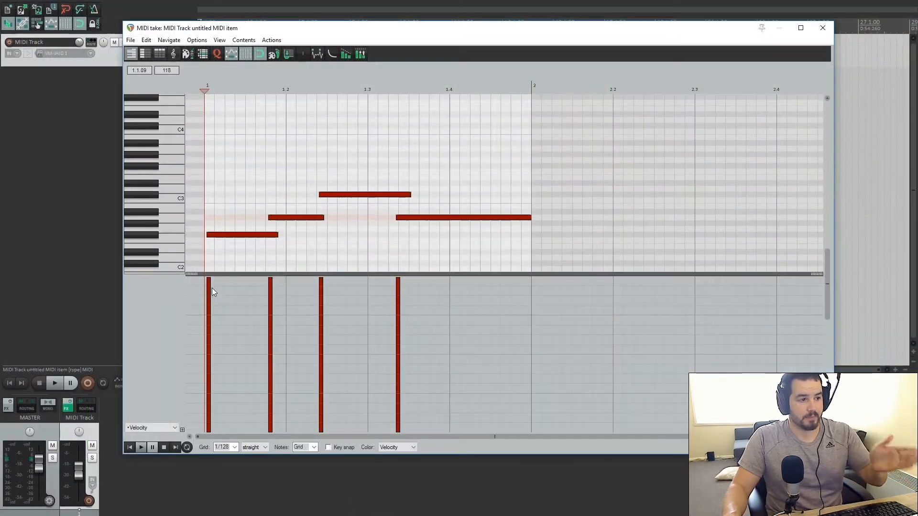
Lower the first three notes' velocities so they ramp upward toward the fourth note, and play back the phrase
{"action": "left_click_drag", "start_coordinate": [209, 285], "coordinate": [209, 343]}
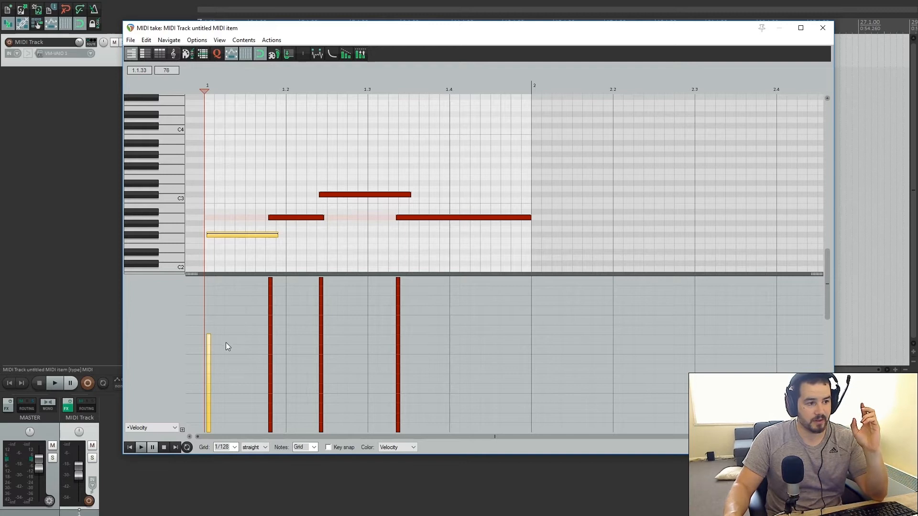
{"action": "left_click_drag", "start_coordinate": [208, 351], "coordinate": [209, 276]}
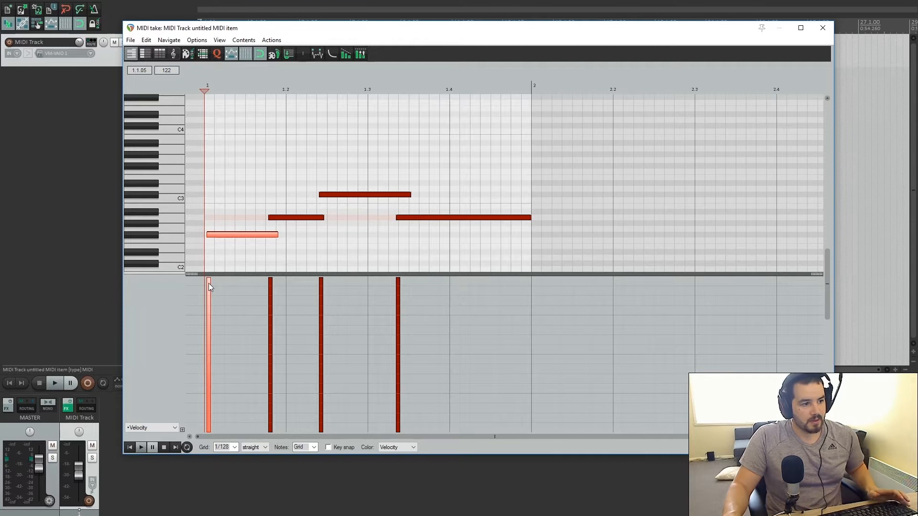
{"action": "left_click_drag", "start_coordinate": [210, 290], "coordinate": [214, 349]}
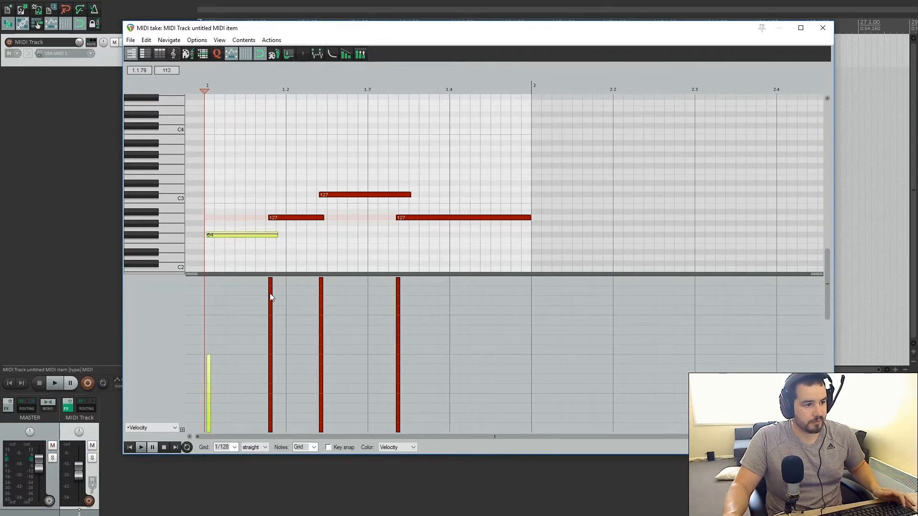
{"action": "left_click_drag", "start_coordinate": [270, 294], "coordinate": [270, 339]}
{"action": "left_click_drag", "start_coordinate": [320, 298], "coordinate": [321, 314]}
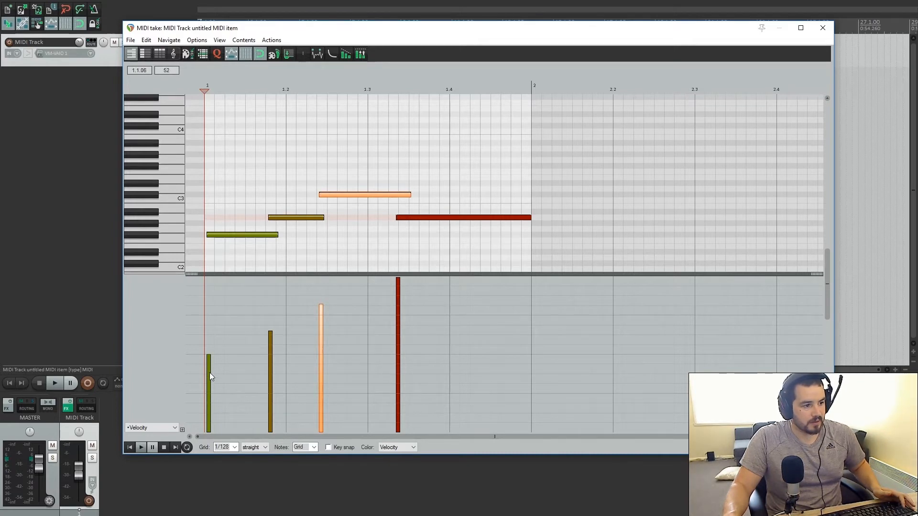
{"action": "left_click_drag", "start_coordinate": [209, 372], "coordinate": [209, 382]}
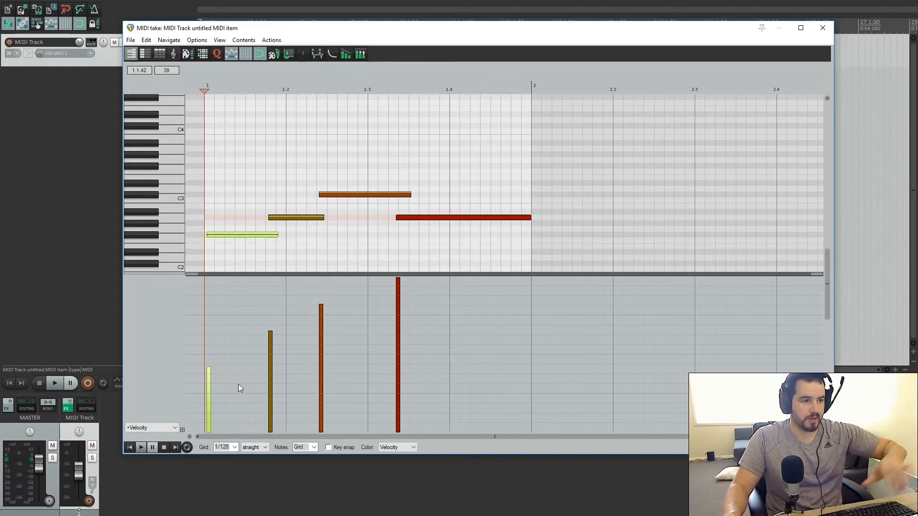
{"action": "left_click", "coordinate": [140, 447]}
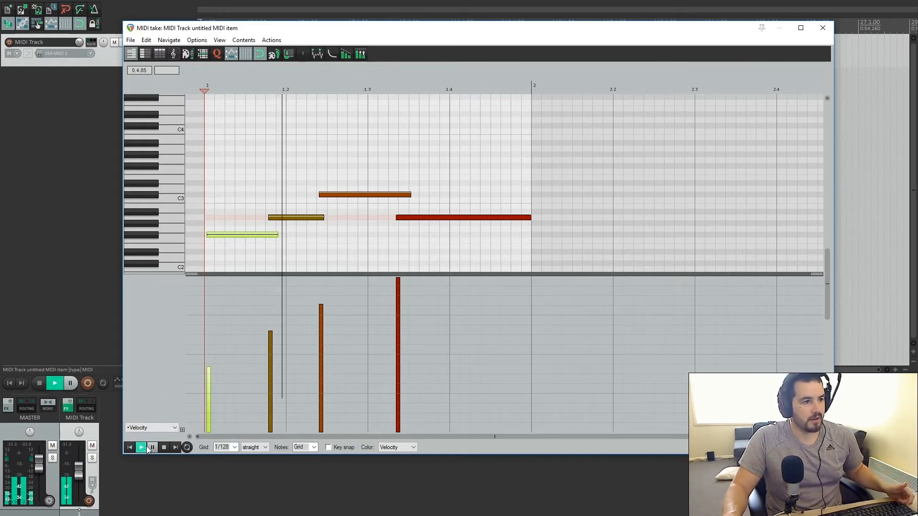
{"action": "left_click", "coordinate": [165, 449]}
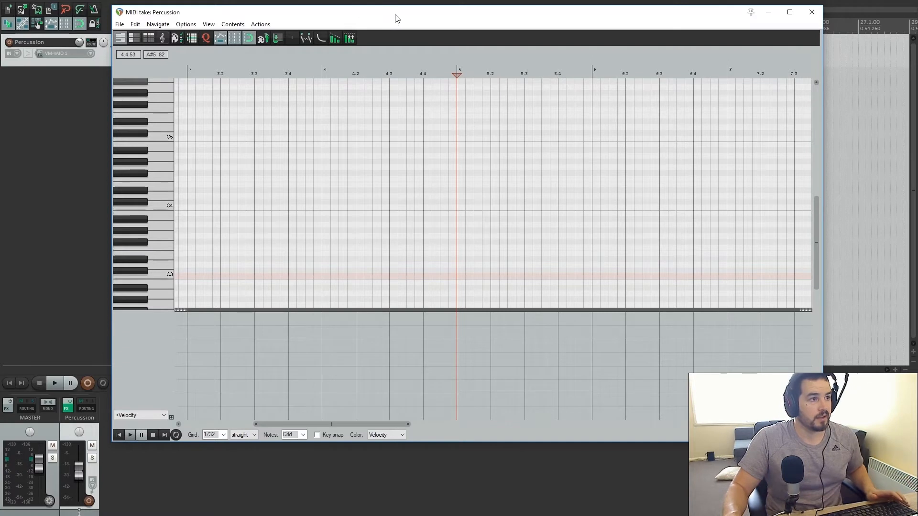
Audition the percussion sounds on the piano keys from around octave 3 up to octave 5
{"action": "left_click_drag", "start_coordinate": [395, 19], "coordinate": [397, 21]}
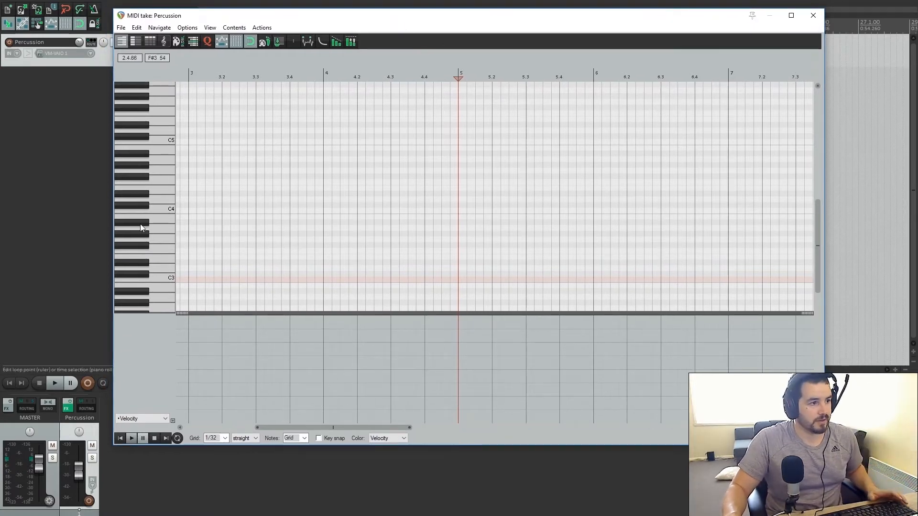
{"action": "left_click", "coordinate": [159, 209]}
{"action": "left_click", "coordinate": [155, 228]}
{"action": "left_click", "coordinate": [154, 239]}
{"action": "left_click", "coordinate": [156, 209]}
{"action": "left_click", "coordinate": [157, 188]}
{"action": "left_click", "coordinate": [156, 170]}
{"action": "left_click", "coordinate": [157, 160]}
{"action": "left_click", "coordinate": [157, 131]}
{"action": "left_click", "coordinate": [156, 120]}
{"action": "left_click", "coordinate": [156, 100]}
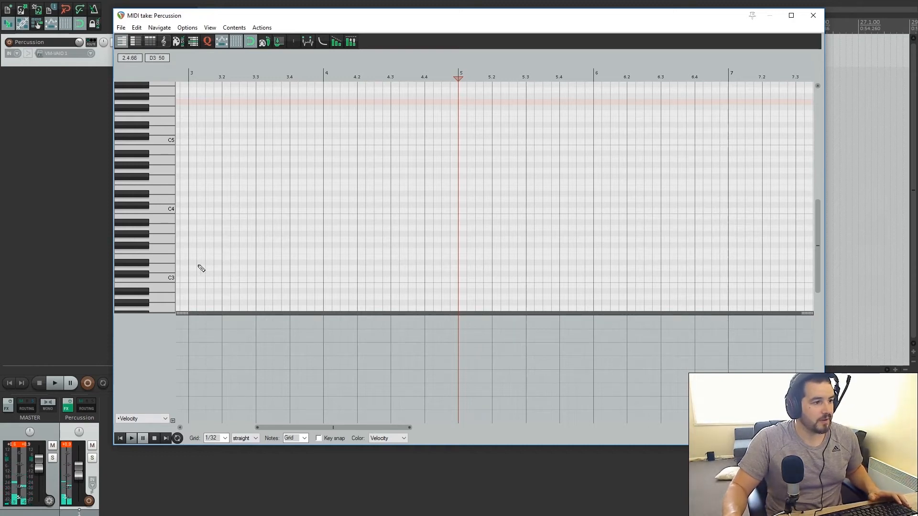
Draw E3 percussion hits on all four beats of bar 5 and on the first beat of bar 6
{"action": "left_click", "coordinate": [154, 264]}
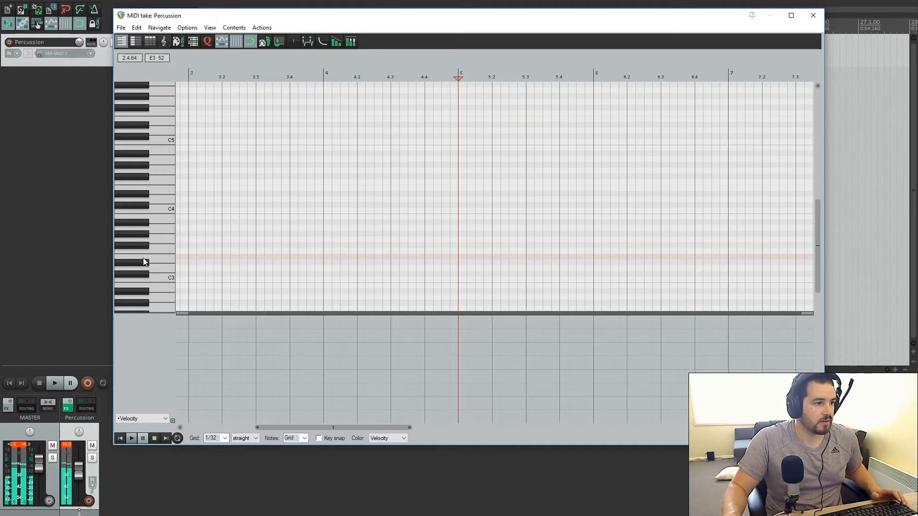
{"action": "left_click", "coordinate": [461, 258]}
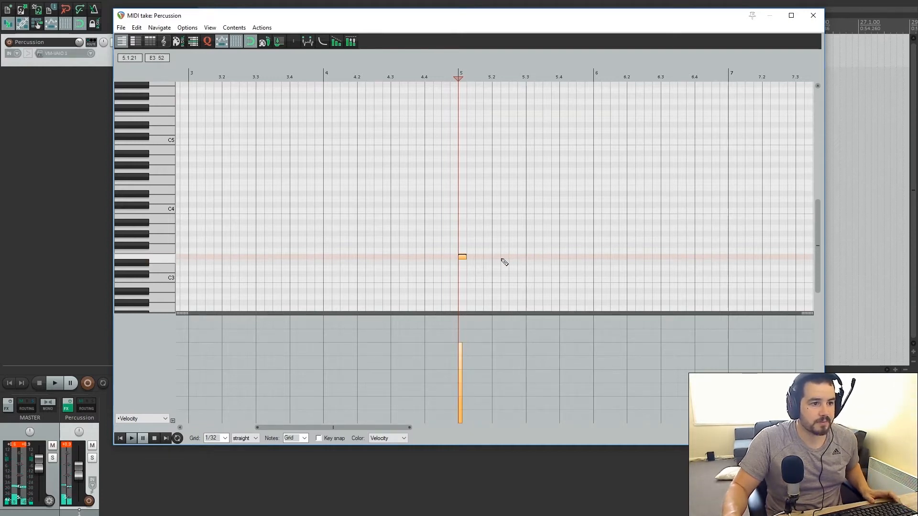
{"action": "scroll", "coordinate": [504, 262], "scroll_direction": "up", "scroll_amount": 1}
{"action": "left_click", "coordinate": [532, 258]}
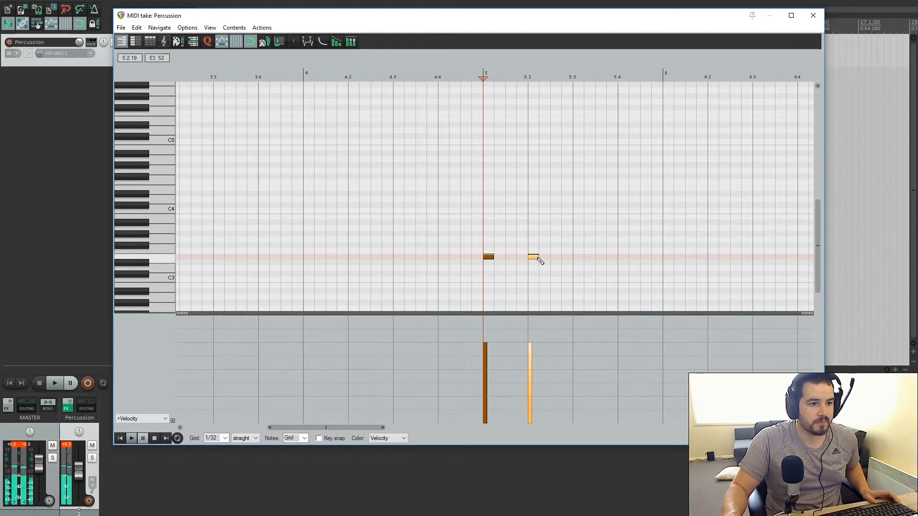
{"action": "left_click", "coordinate": [576, 258]}
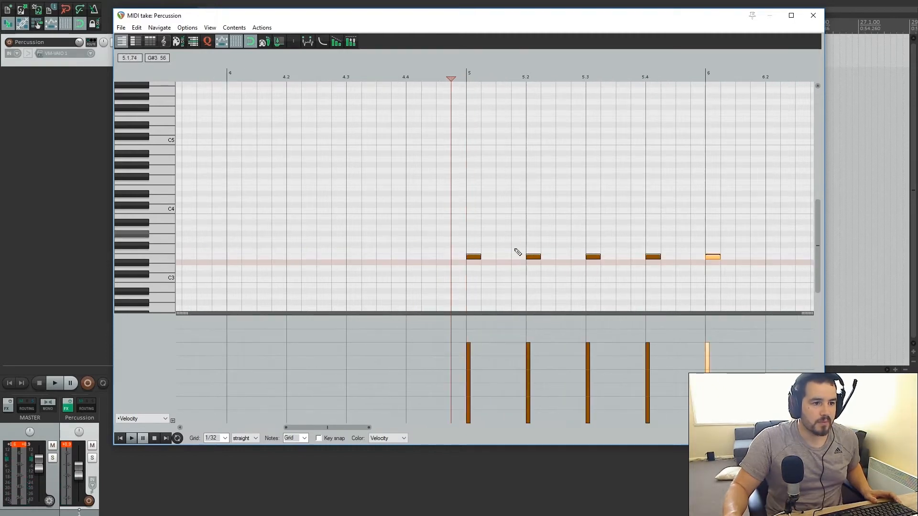
Fill the second half of each beat in bar 5 with two short E3 hits and play back the pattern
{"action": "scroll", "coordinate": [373, 423], "scroll_direction": "up", "scroll_amount": 1}
{"action": "left_click_drag", "start_coordinate": [330, 429], "coordinate": [353, 428]}
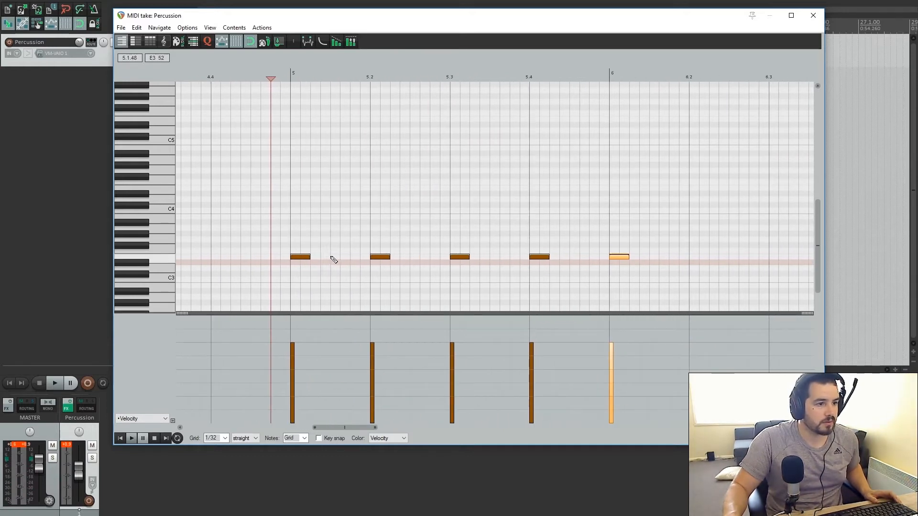
{"action": "left_click", "coordinate": [334, 258]}
{"action": "left_click", "coordinate": [352, 258]}
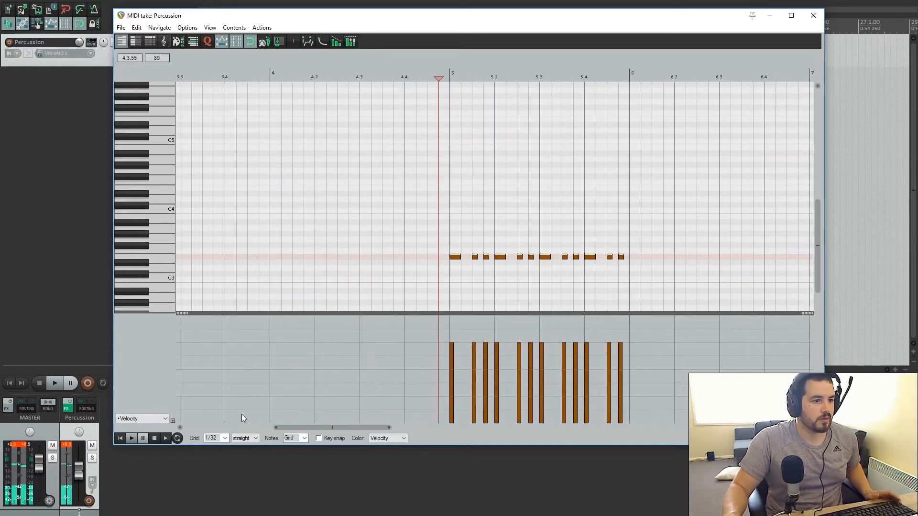
{"action": "left_click", "coordinate": [131, 438]}
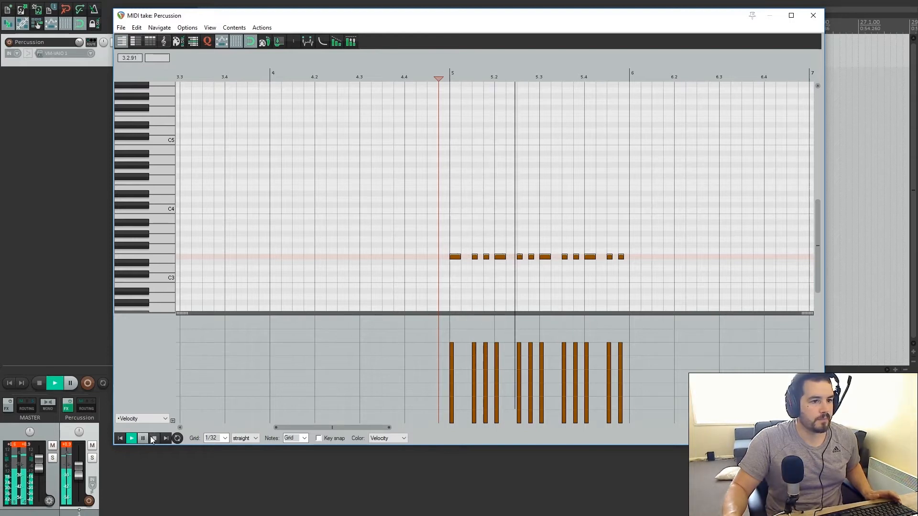
{"action": "left_click", "coordinate": [153, 438]}
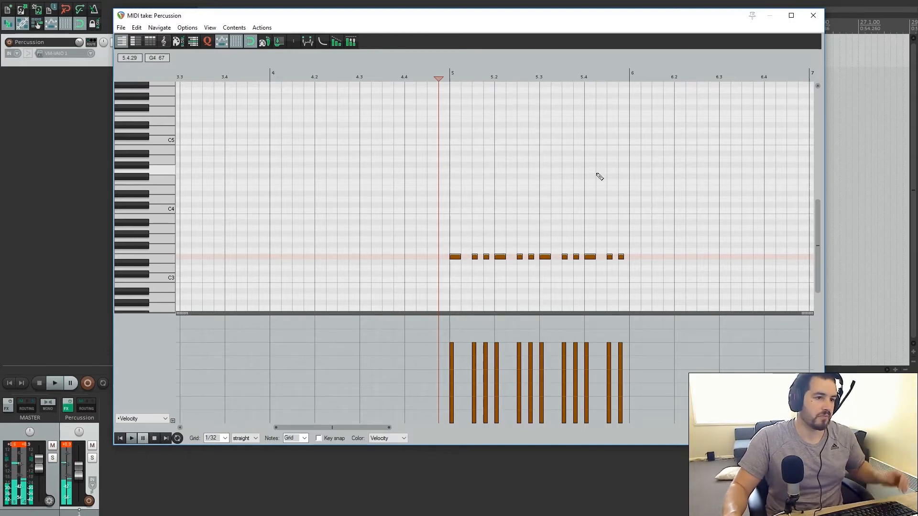
Layer a one-beat C3 note and a short D3 note on bar 5's downbeat, plus four short D3 hits across beat 4
{"action": "left_click", "coordinate": [155, 278]}
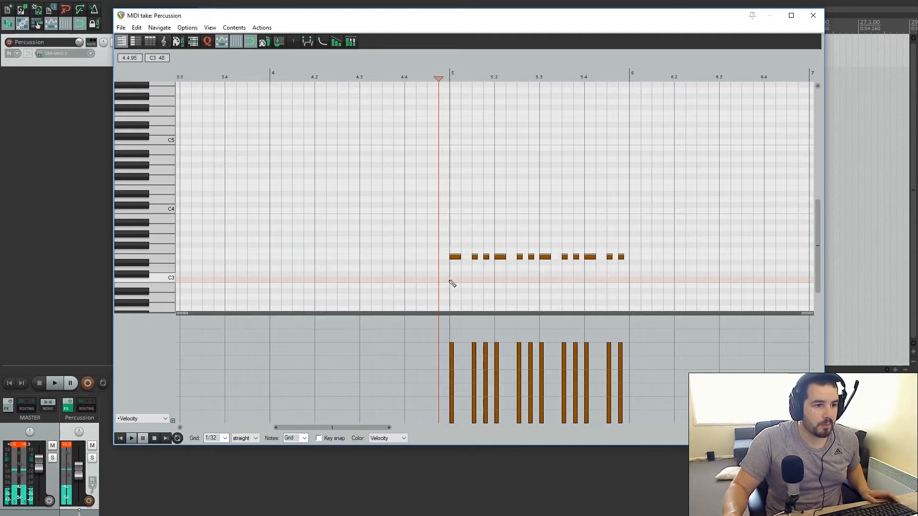
{"action": "left_click_drag", "start_coordinate": [452, 284], "coordinate": [494, 280]}
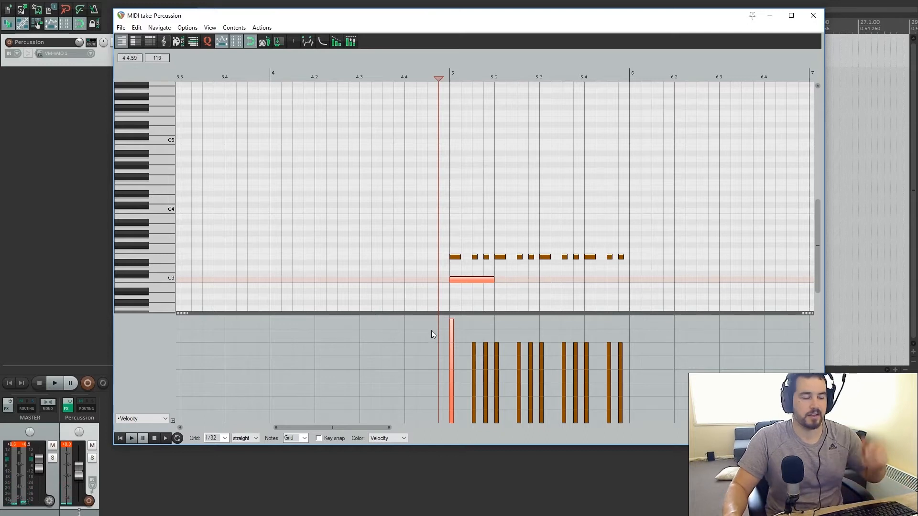
{"action": "left_click", "coordinate": [154, 271]}
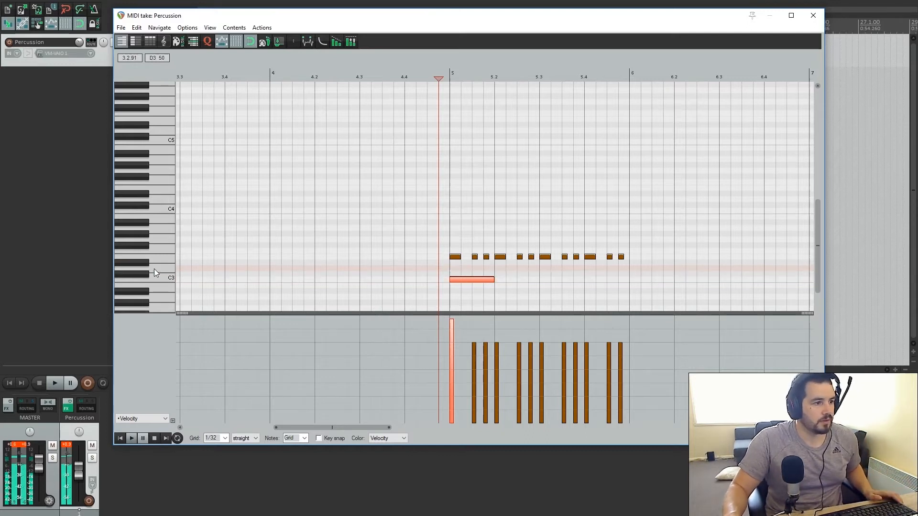
{"action": "left_click", "coordinate": [450, 269]}
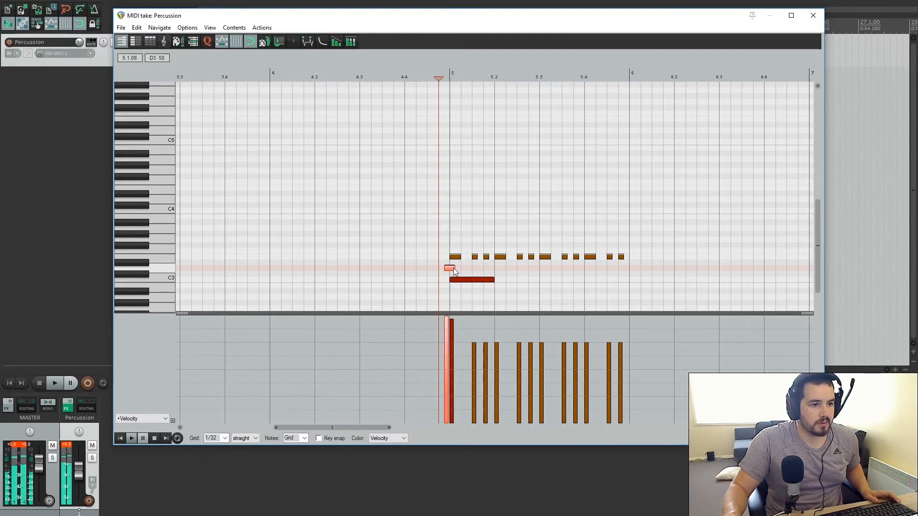
{"action": "left_click_drag", "start_coordinate": [453, 269], "coordinate": [457, 269]}
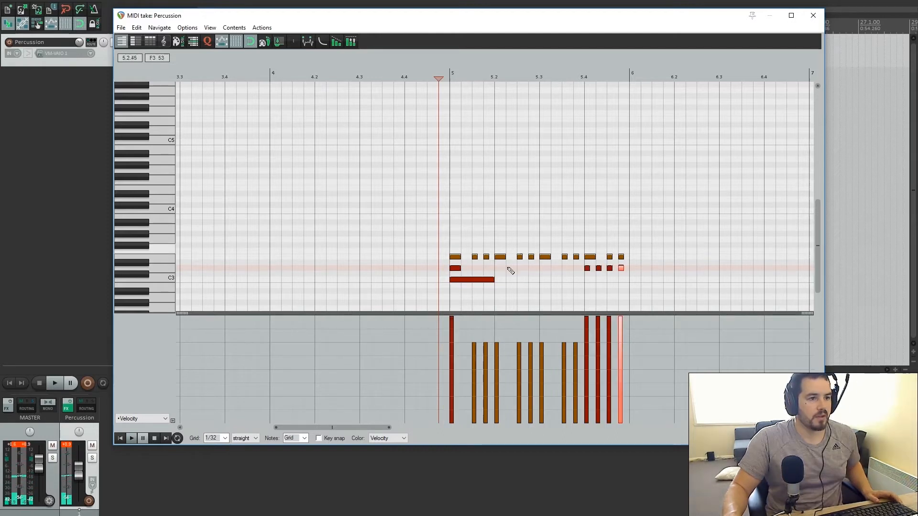
Audition the percussion sounds on the piano keys around E5 and F5
{"action": "left_click", "coordinate": [155, 129]}
{"action": "left_click", "coordinate": [154, 114]}
{"action": "left_click", "coordinate": [154, 119]}
{"action": "left_click", "coordinate": [157, 111]}
{"action": "left_click", "coordinate": [152, 119]}
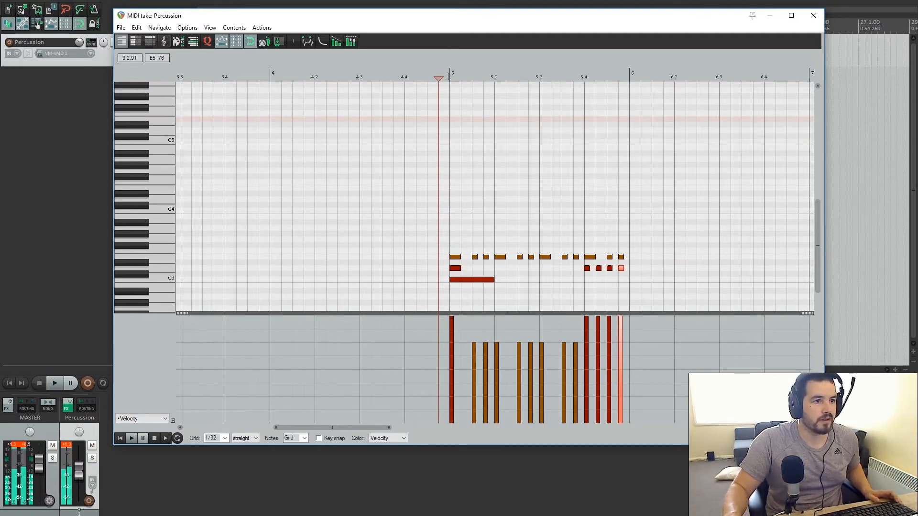
Draw a short E5 hit on bar 5's downbeat and a short F5 hit one sixteenth after it
{"action": "left_click", "coordinate": [452, 119]}
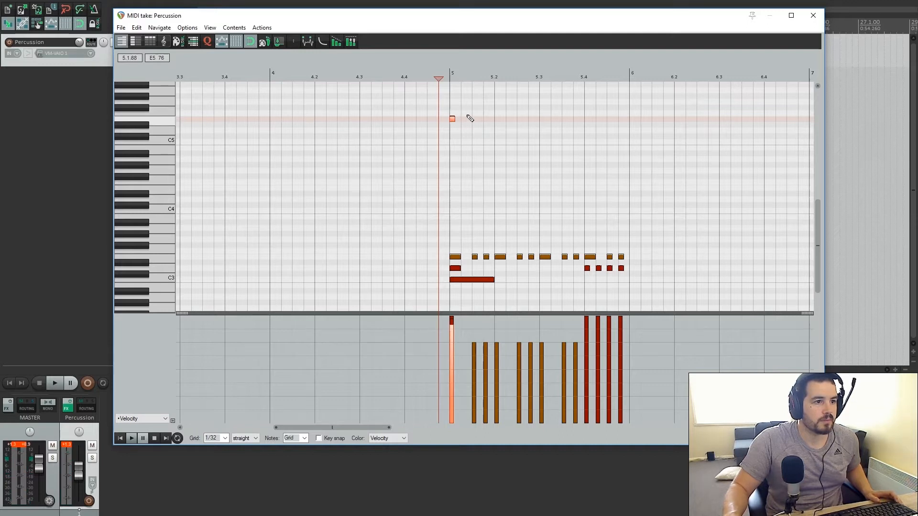
{"action": "left_click", "coordinate": [464, 119]}
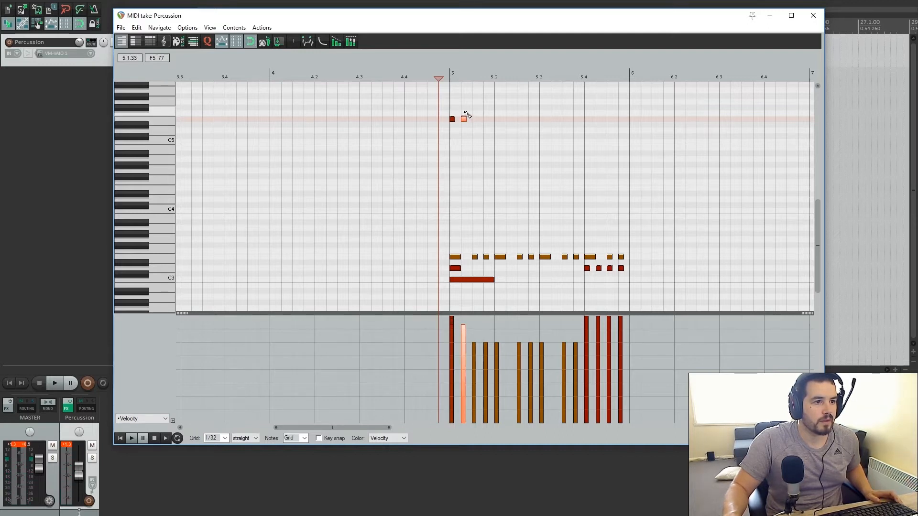
{"action": "left_click_drag", "start_coordinate": [464, 118], "coordinate": [463, 113]}
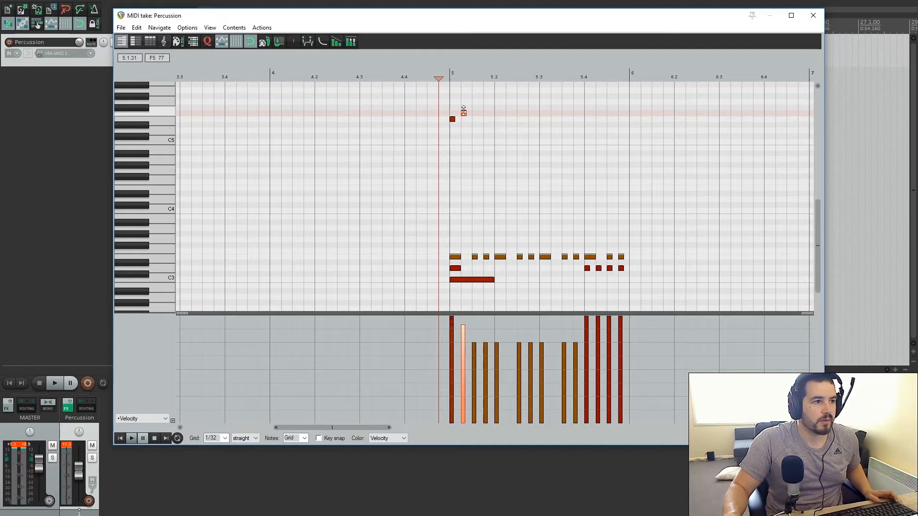
Audition alternating E5 and F5 keys, then repeat the two-note E5/F5 pair through the rest of bar 5
{"action": "left_click", "coordinate": [163, 119]}
{"action": "left_click", "coordinate": [162, 113]}
{"action": "left_click", "coordinate": [162, 119]}
{"action": "left_click", "coordinate": [159, 113]}
{"action": "left_click", "coordinate": [158, 118]}
{"action": "left_click", "coordinate": [158, 112]}
{"action": "left_click", "coordinate": [157, 118]}
{"action": "left_click", "coordinate": [156, 114]}
{"action": "left_click", "coordinate": [157, 118]}
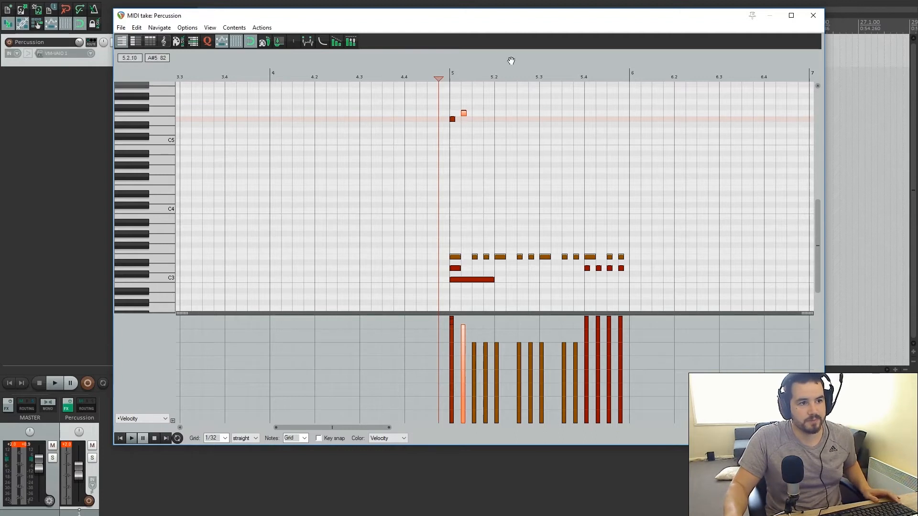
{"action": "left_click_drag", "start_coordinate": [480, 103], "coordinate": [450, 134]}
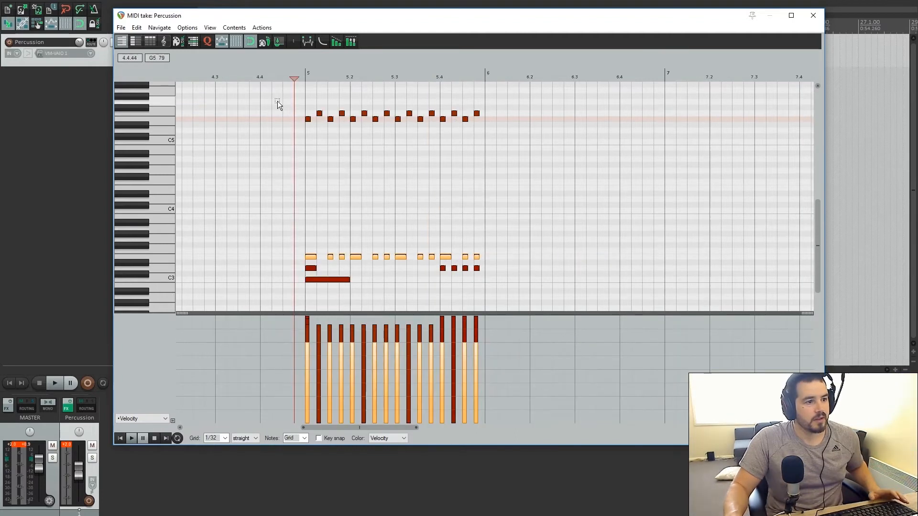
Raise the velocities of all notes in bar 5 to the maximum and play back the pattern
{"action": "left_click_drag", "start_coordinate": [277, 101], "coordinate": [497, 289]}
{"action": "left_click_drag", "start_coordinate": [420, 355], "coordinate": [420, 316]}
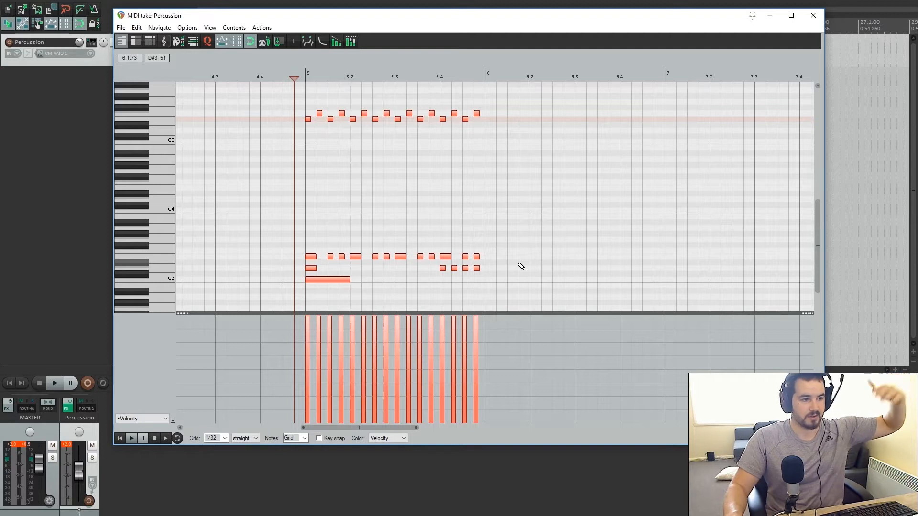
{"action": "left_click", "coordinate": [132, 438]}
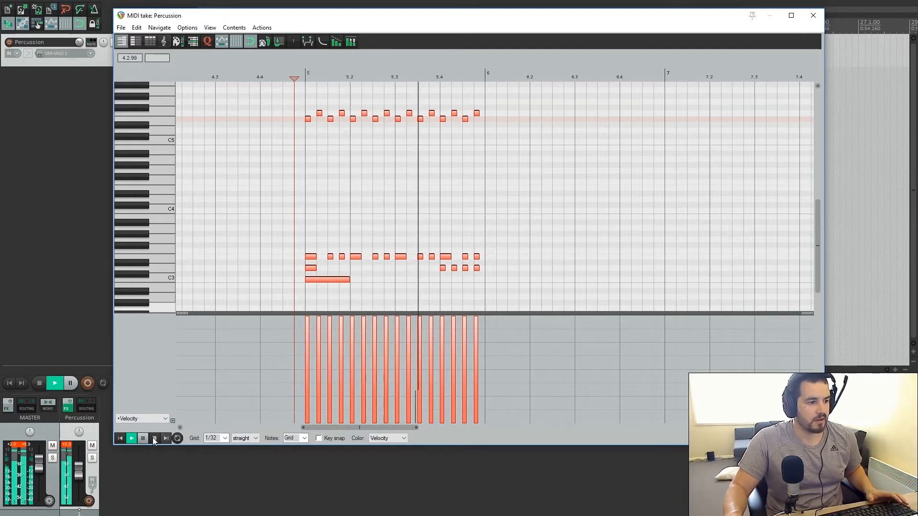
{"action": "key", "text": "space"}
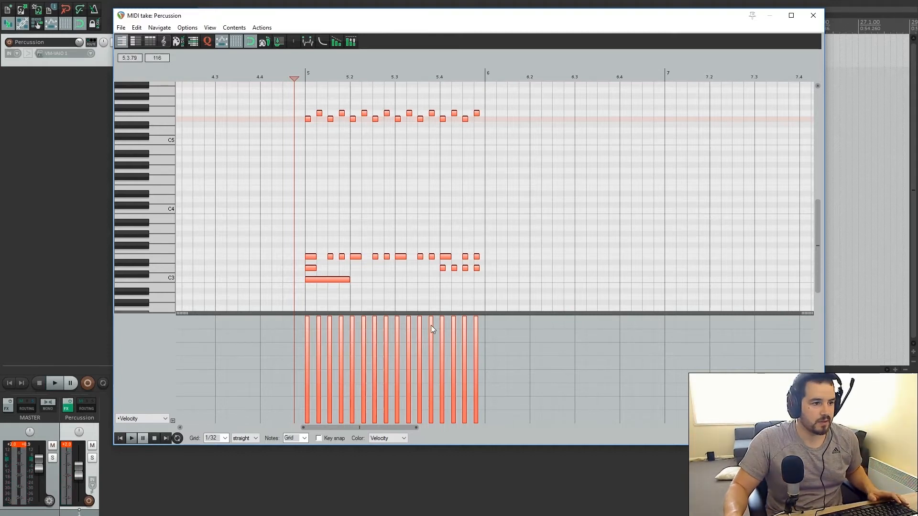
Audition the C3 sound and lower the C3 note's velocity on bar 5's downbeat to 117
{"action": "left_click", "coordinate": [156, 278]}
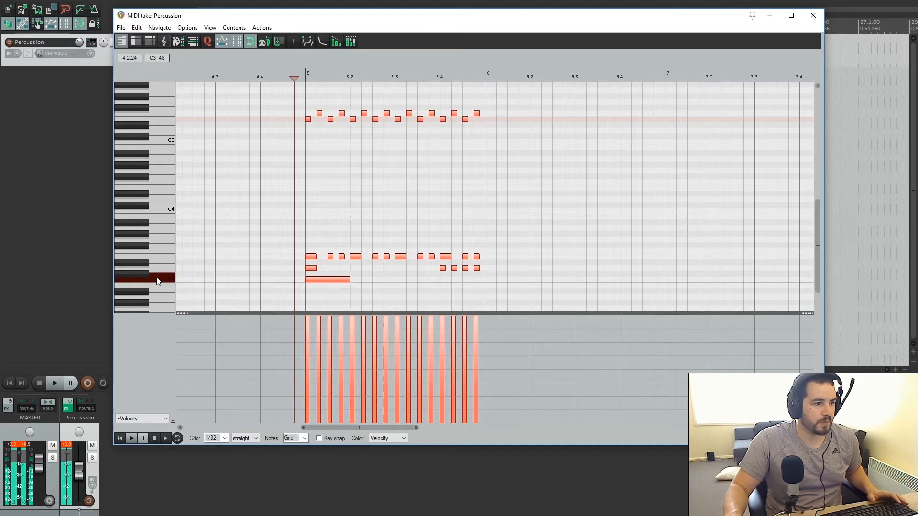
{"action": "left_click", "coordinate": [369, 275]}
{"action": "left_click", "coordinate": [337, 279]}
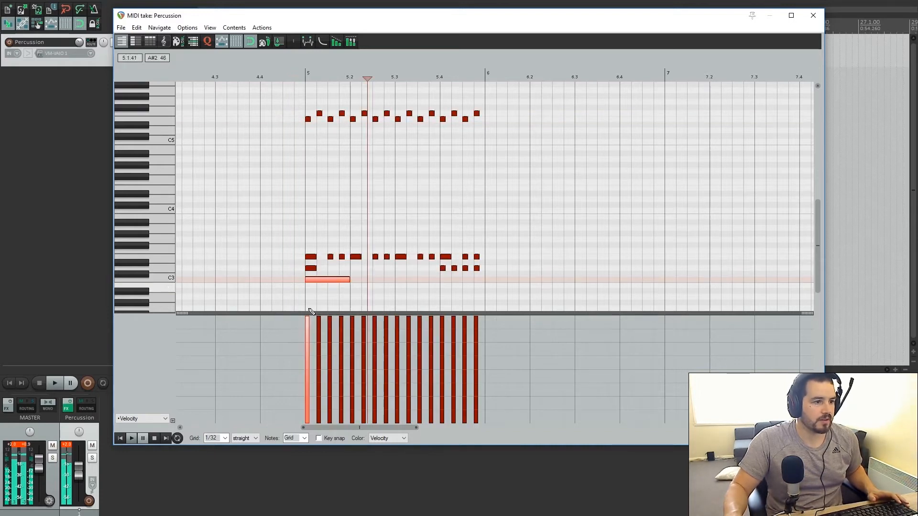
{"action": "left_click_drag", "start_coordinate": [306, 322], "coordinate": [306, 331]}
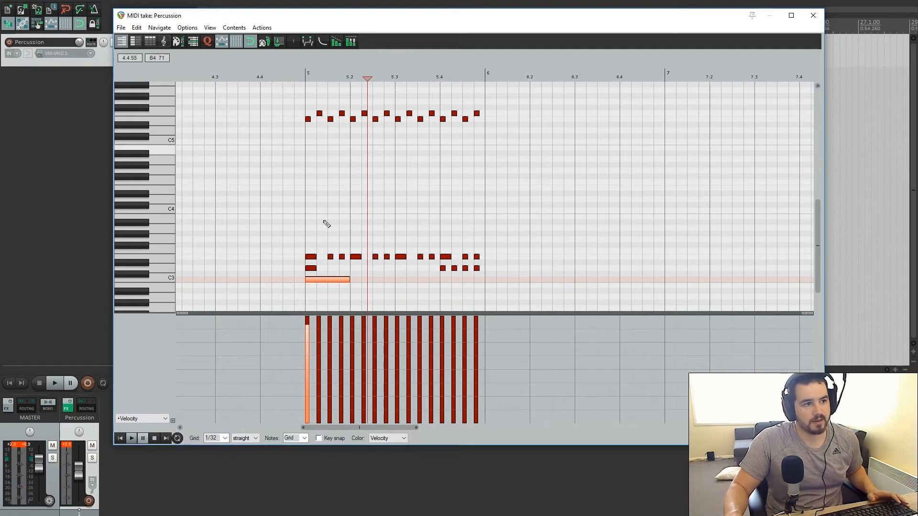
Lower the E3 notes' velocities to just over half, then raise the hits on the four beats to about three quarters
{"action": "left_click_drag", "start_coordinate": [280, 242], "coordinate": [525, 260]}
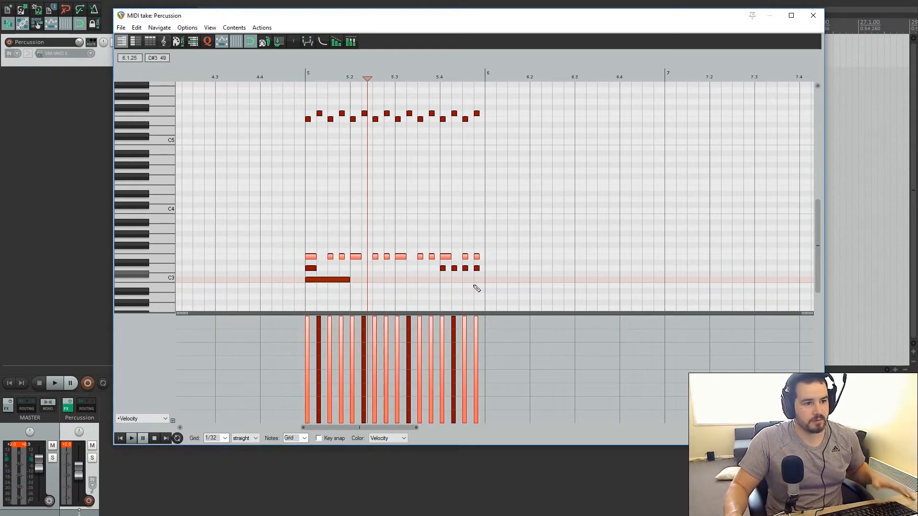
{"action": "left_click_drag", "start_coordinate": [420, 327], "coordinate": [417, 375]}
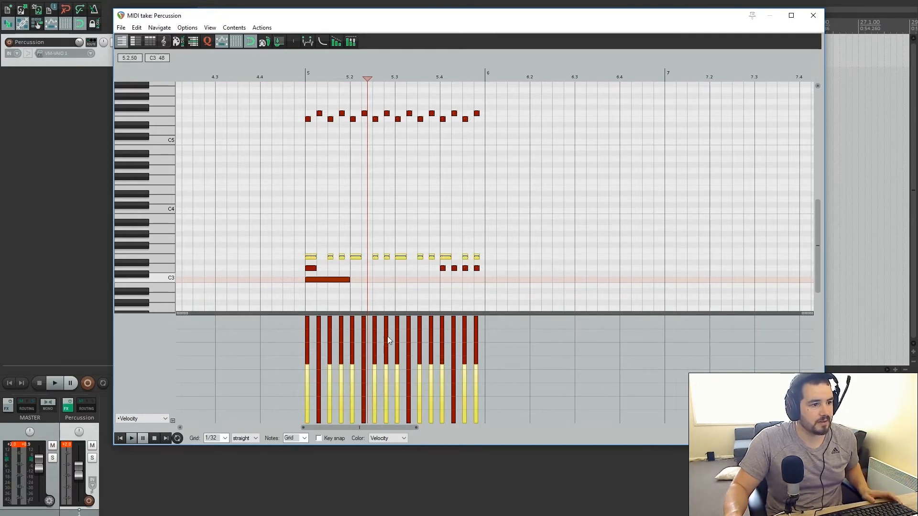
{"action": "left_click_drag", "start_coordinate": [293, 249], "coordinate": [452, 264]}
{"action": "left_click_drag", "start_coordinate": [444, 372], "coordinate": [445, 356]}
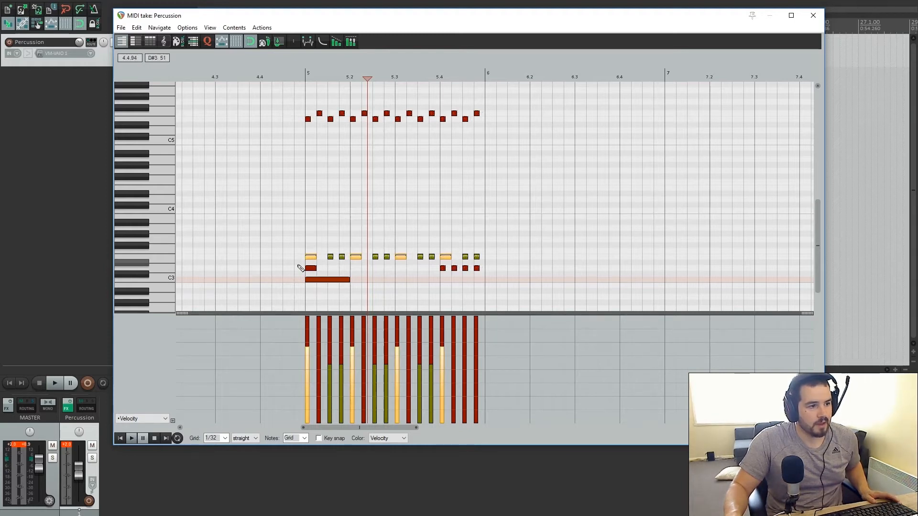
Lower the D3 notes' velocities to about two thirds, then shape the four D3 hits on beat 4 into a rising ramp
{"action": "left_click_drag", "start_coordinate": [293, 268], "coordinate": [488, 273]}
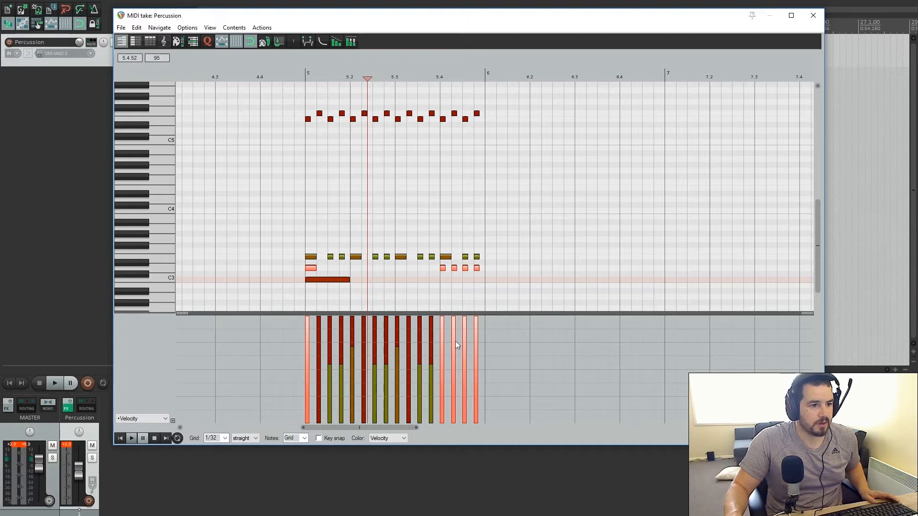
{"action": "left_click_drag", "start_coordinate": [455, 323], "coordinate": [453, 351]}
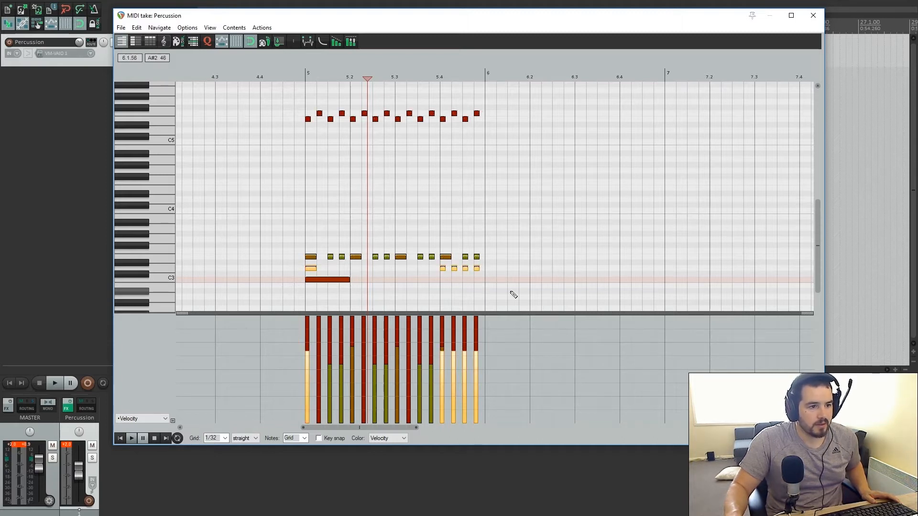
{"action": "scroll", "coordinate": [540, 280], "scroll_direction": "up", "scroll_amount": 2}
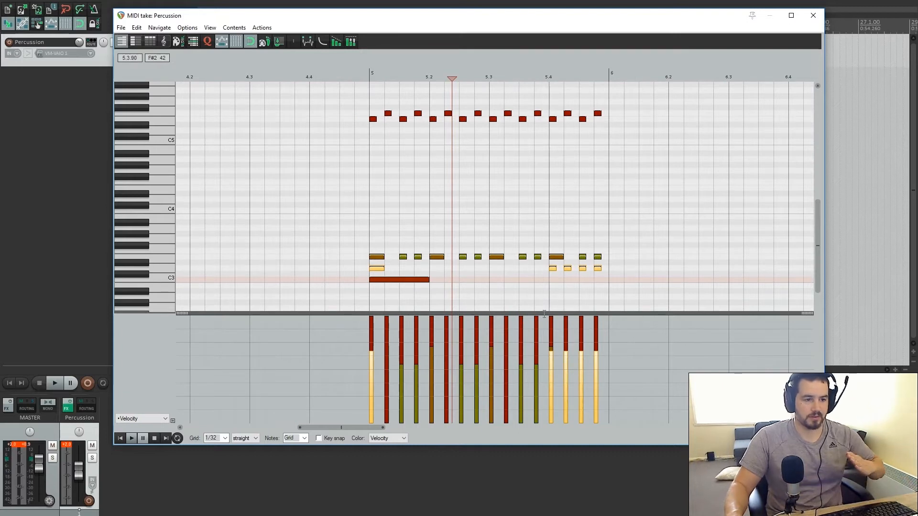
{"action": "left_click", "coordinate": [553, 269]}
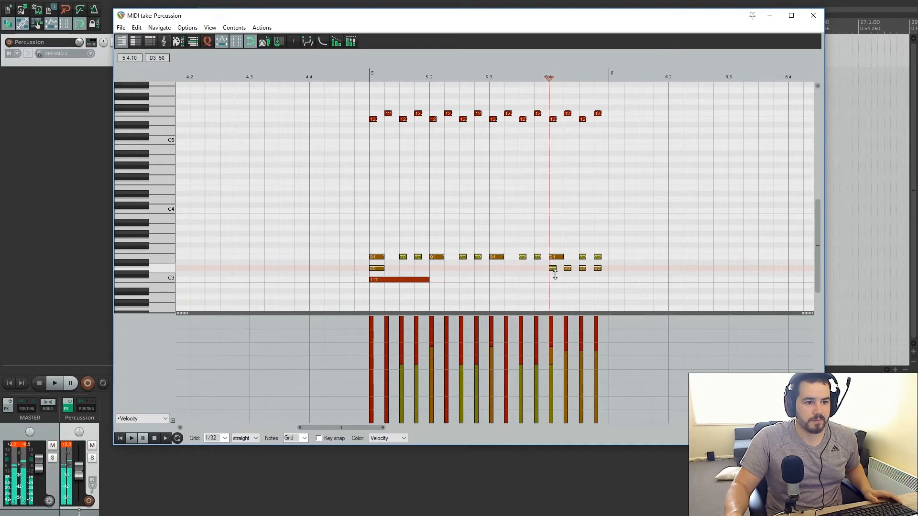
{"action": "key", "text": "ctrl+a"}
{"action": "left_click_drag", "start_coordinate": [583, 267], "coordinate": [599, 257]}
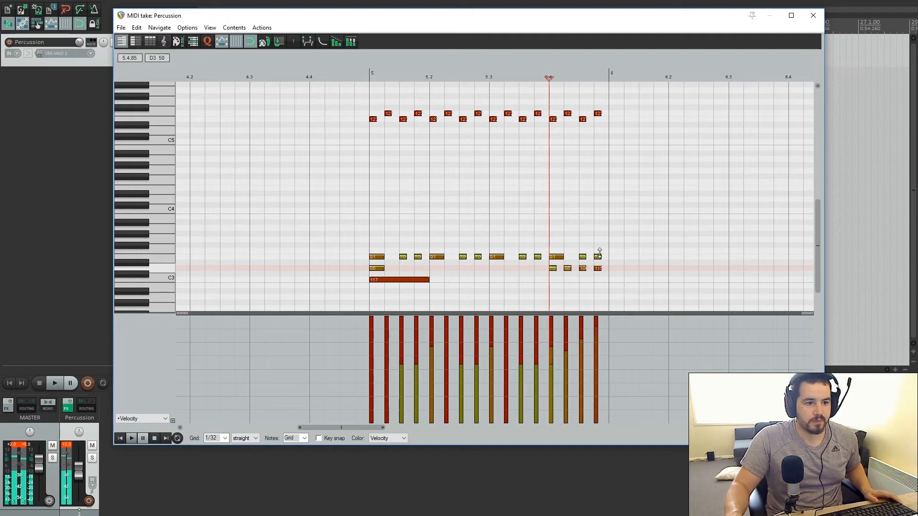
{"action": "left_click_drag", "start_coordinate": [619, 264], "coordinate": [517, 288]}
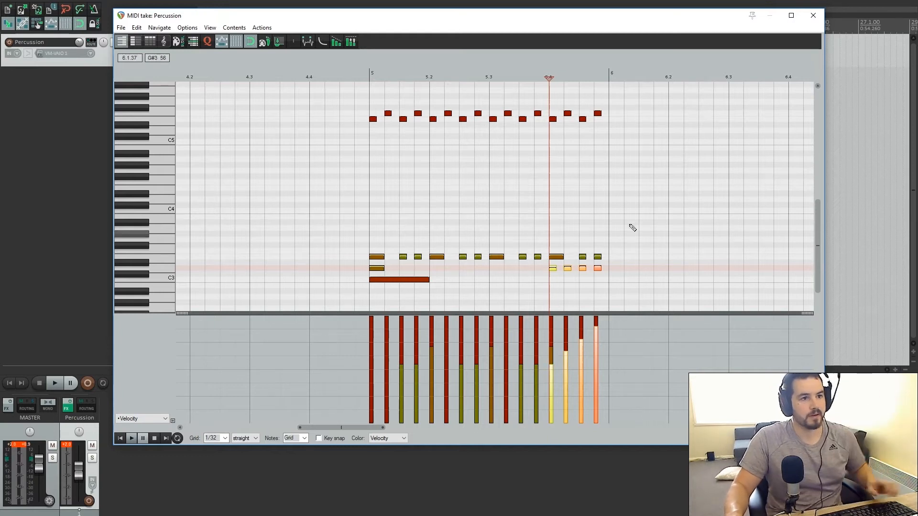
Lower the E5/F5 velocities to about one fifth, then accent the three hits leading into beat 3 and the last two at about 40 percent
{"action": "left_click_drag", "start_coordinate": [353, 106], "coordinate": [640, 148]}
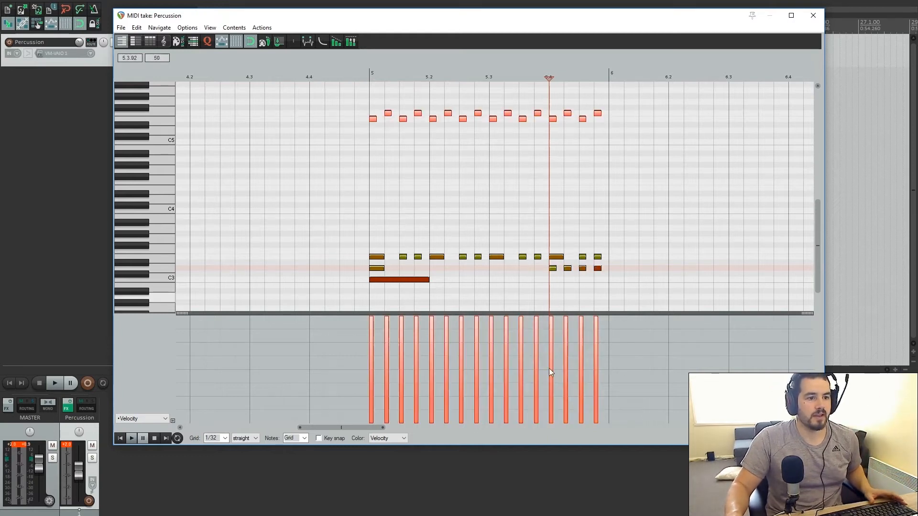
{"action": "left_click_drag", "start_coordinate": [520, 326], "coordinate": [521, 412]}
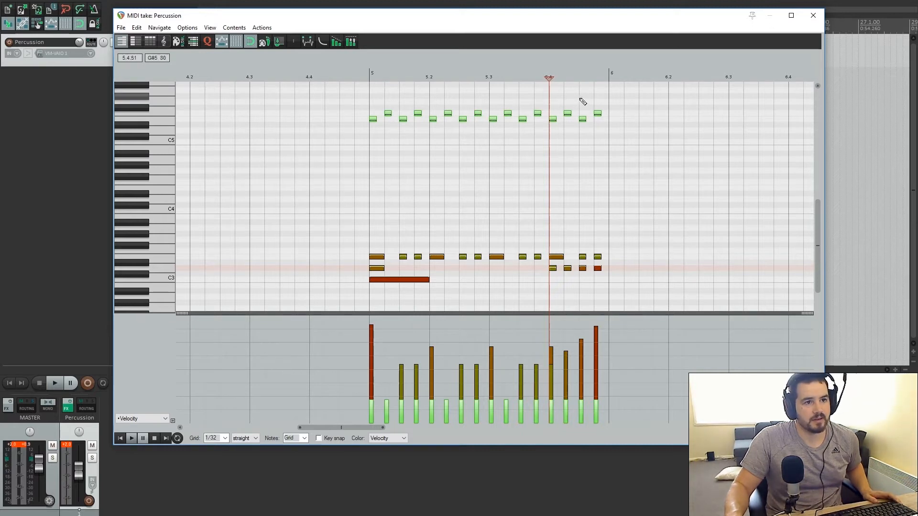
{"action": "left_click_drag", "start_coordinate": [465, 97], "coordinate": [499, 149]}
{"action": "left_click_drag", "start_coordinate": [580, 105], "coordinate": [639, 165]}
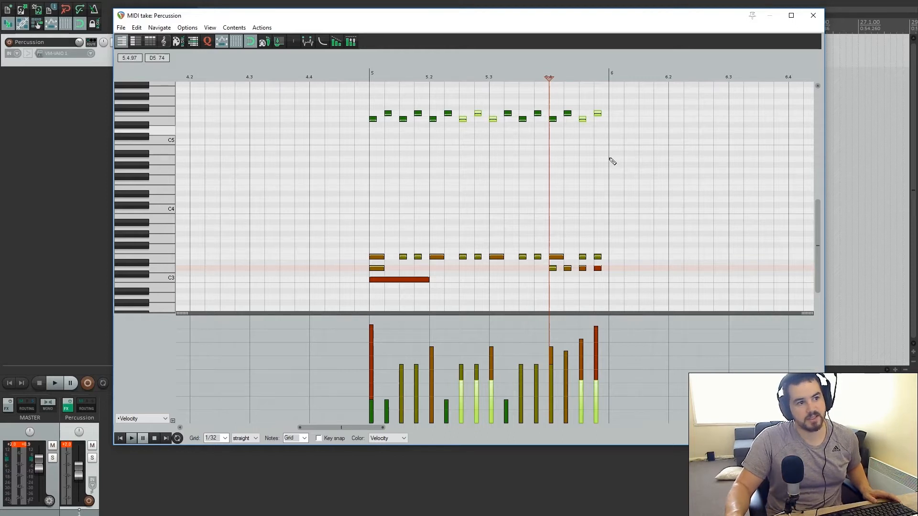
Play back the bar 5 percussion pattern from just before its downbeat
{"action": "left_click", "coordinate": [364, 73]}
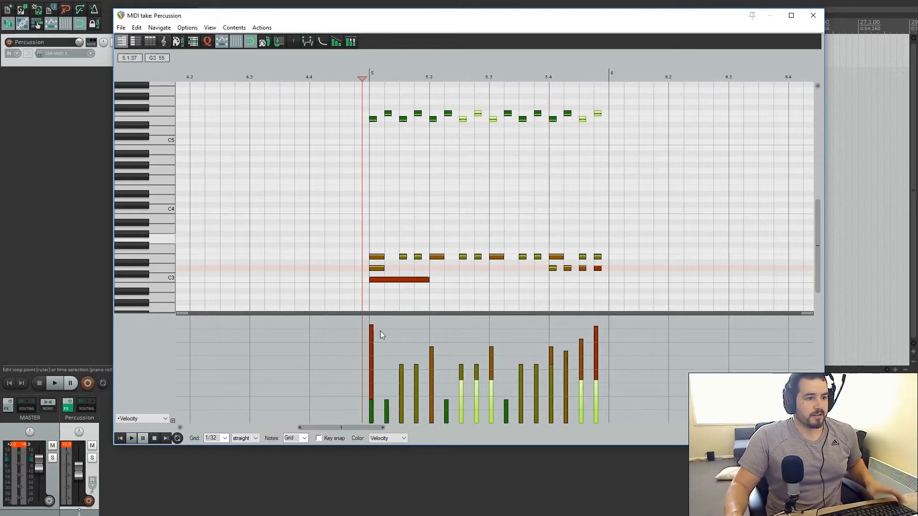
{"action": "left_click", "coordinate": [134, 440]}
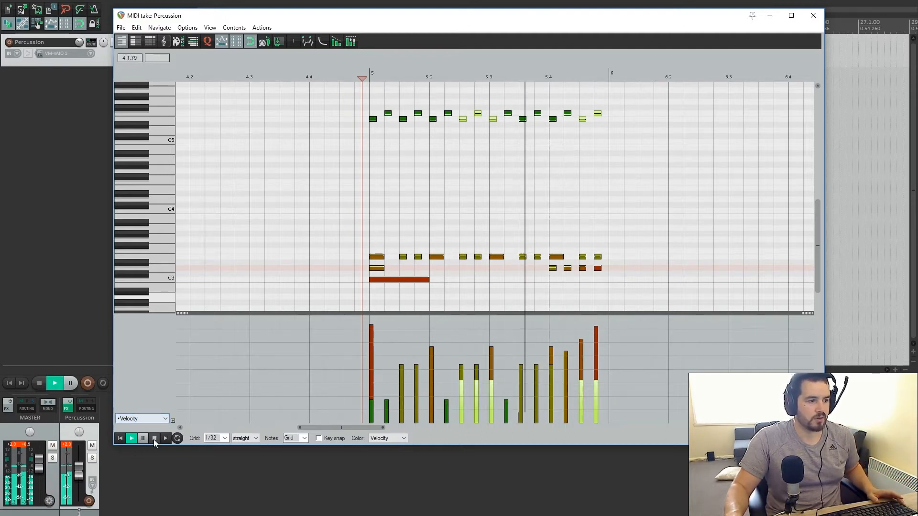
{"action": "key", "text": "space"}
Duplicate the entire bar 5 percussion pattern into bar 6
{"action": "scroll", "coordinate": [541, 130], "scroll_direction": "down", "scroll_amount": 2}
{"action": "left_click_drag", "start_coordinate": [400, 103], "coordinate": [705, 298]}
{"action": "left_click_drag", "start_coordinate": [447, 282], "coordinate": [626, 283]}
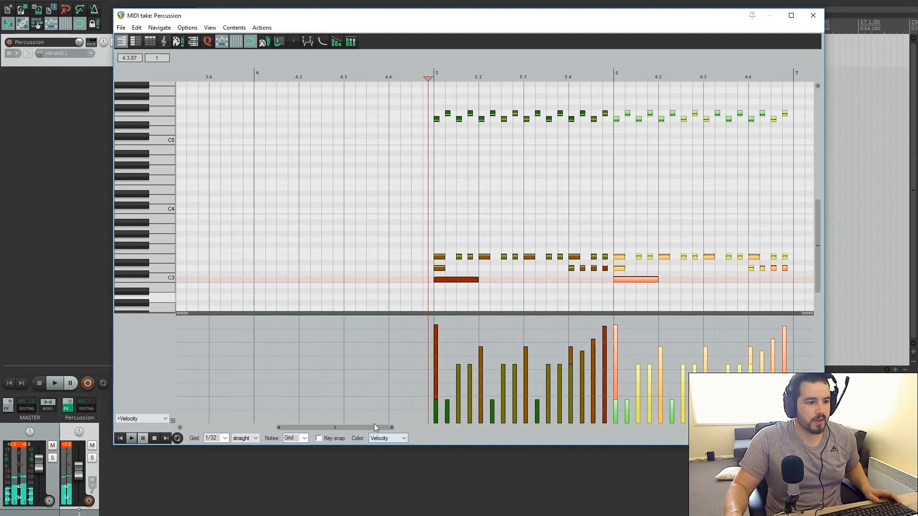
Deselect the copied notes and play back the two-bar pattern from just before bar 5
{"action": "left_click_drag", "start_coordinate": [382, 428], "coordinate": [417, 428]}
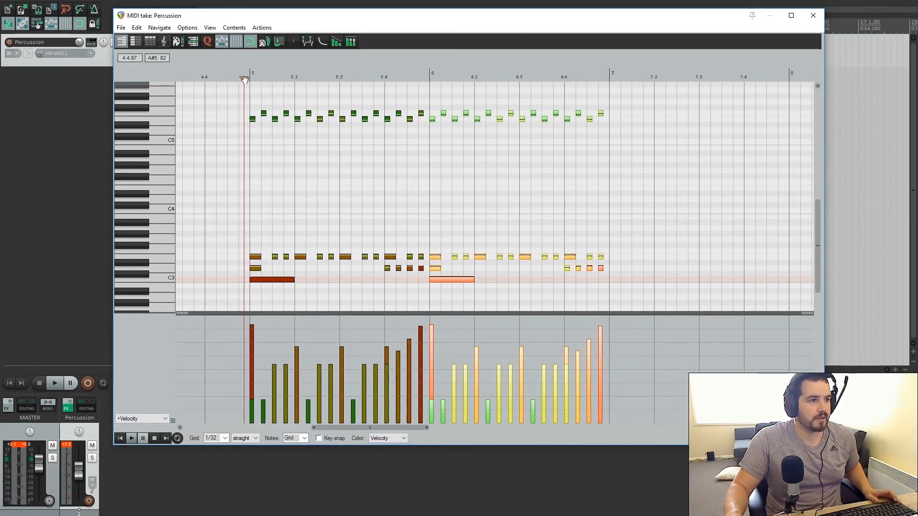
{"action": "left_click", "coordinate": [251, 128]}
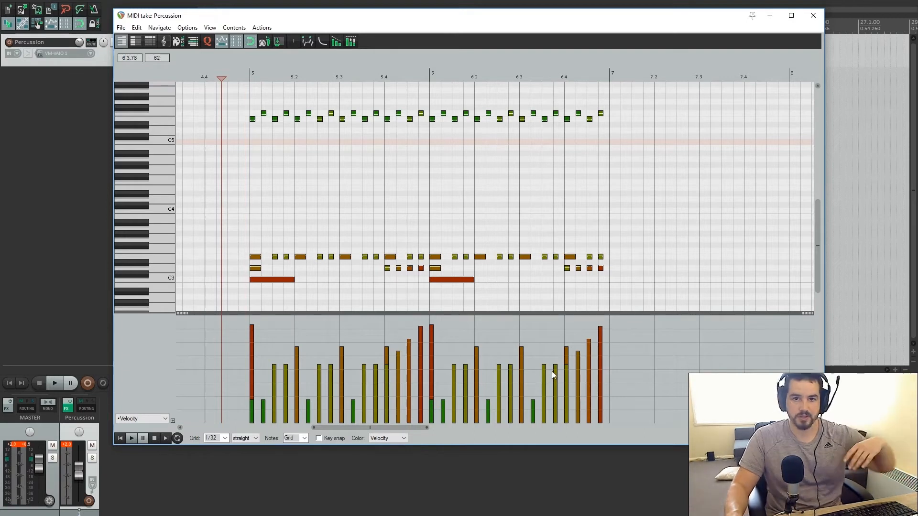
{"action": "left_click", "coordinate": [149, 440]}
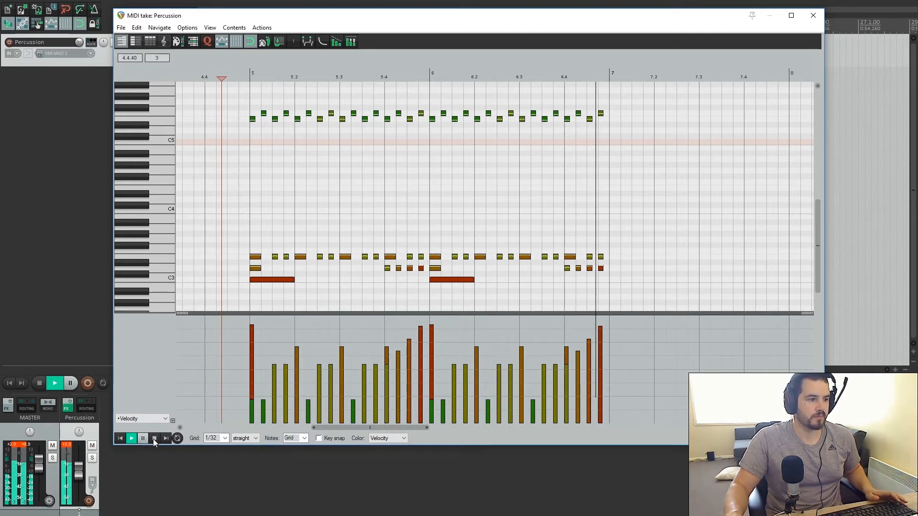
{"action": "key", "text": "space"}
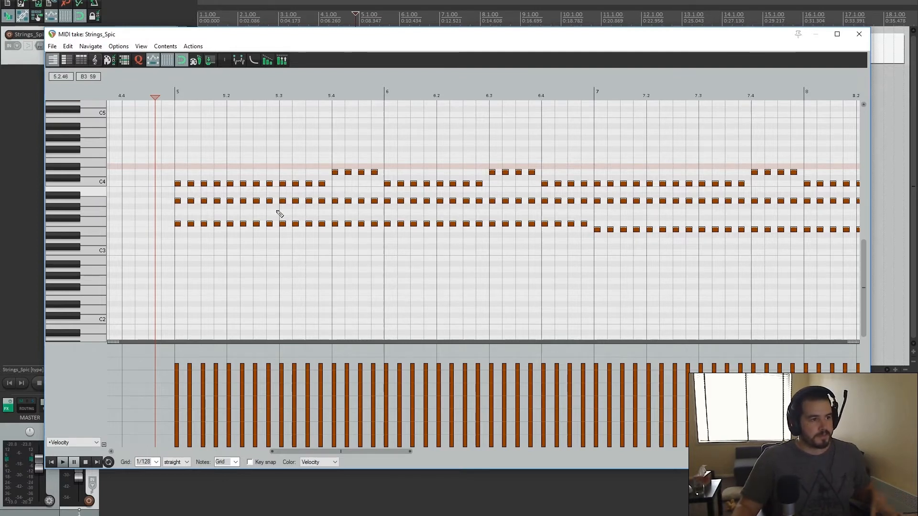
Play back the Strings_Spic passage from just before bar 5 and open that track's Kontakt instrument
{"action": "left_click_drag", "start_coordinate": [308, 37], "coordinate": [308, 33]}
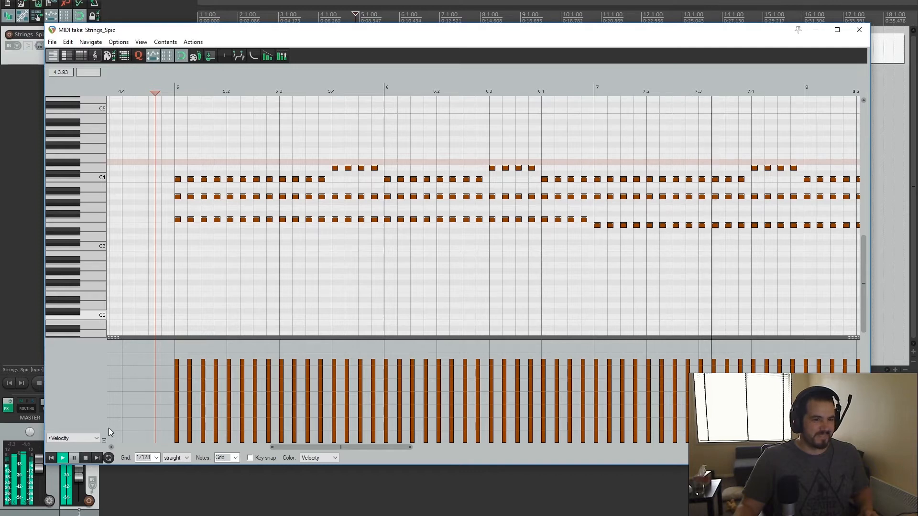
{"action": "left_click", "coordinate": [85, 458]}
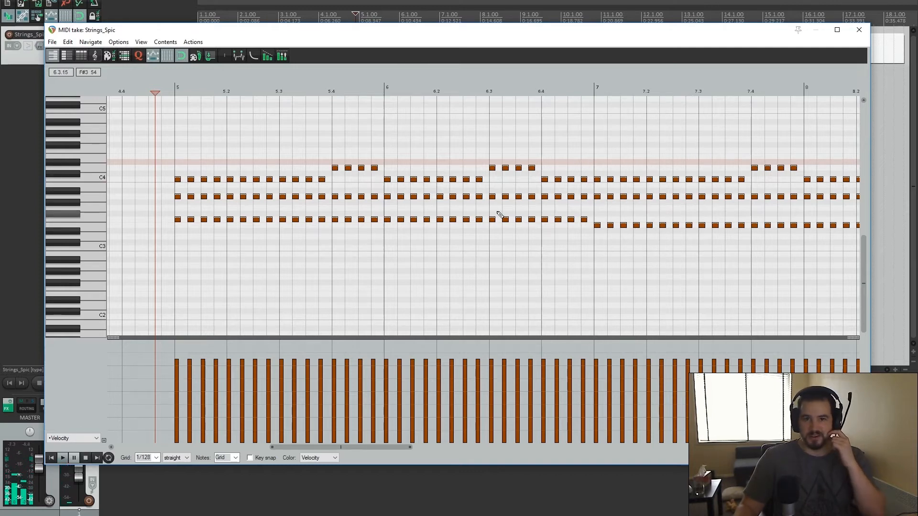
{"action": "left_click_drag", "start_coordinate": [461, 35], "coordinate": [460, 61]}
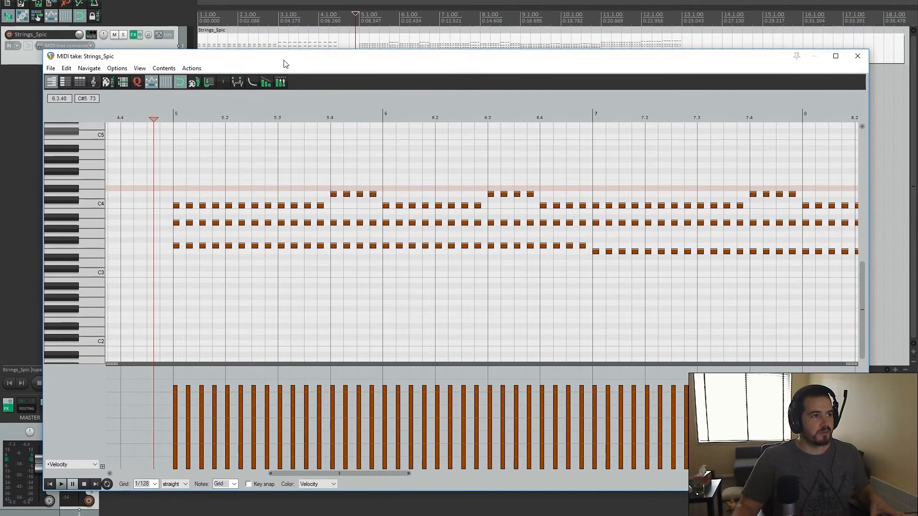
{"action": "left_click", "coordinate": [136, 36]}
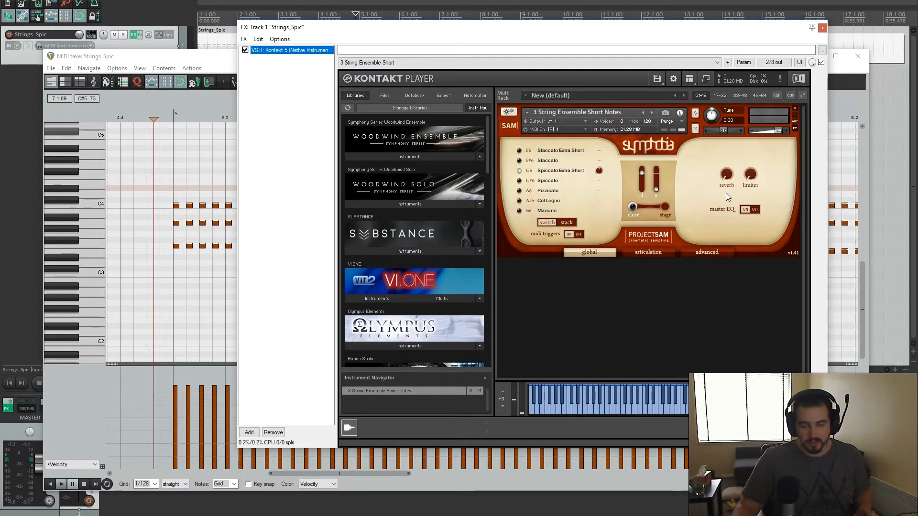
Display the string instrument's advanced settings and play back the Strings_Spic passage from just before bar 5
{"action": "left_click", "coordinate": [693, 252]}
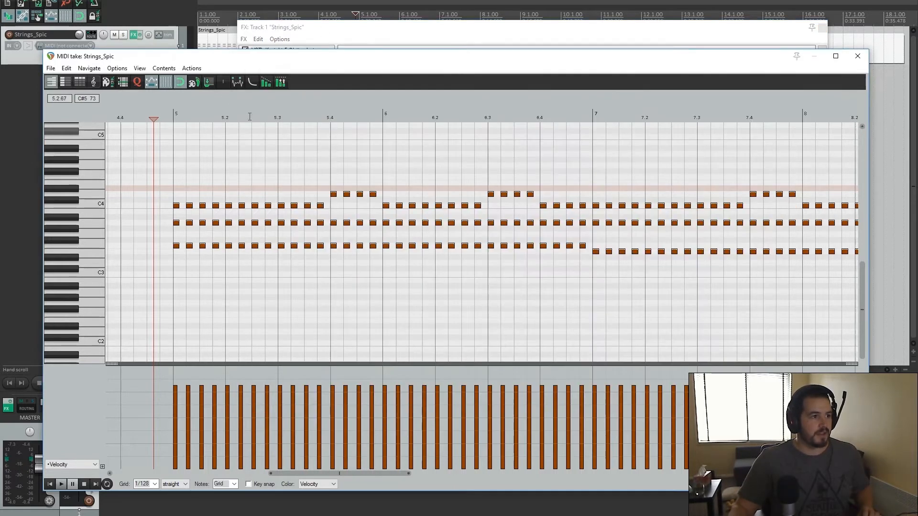
{"action": "left_click", "coordinate": [214, 53]}
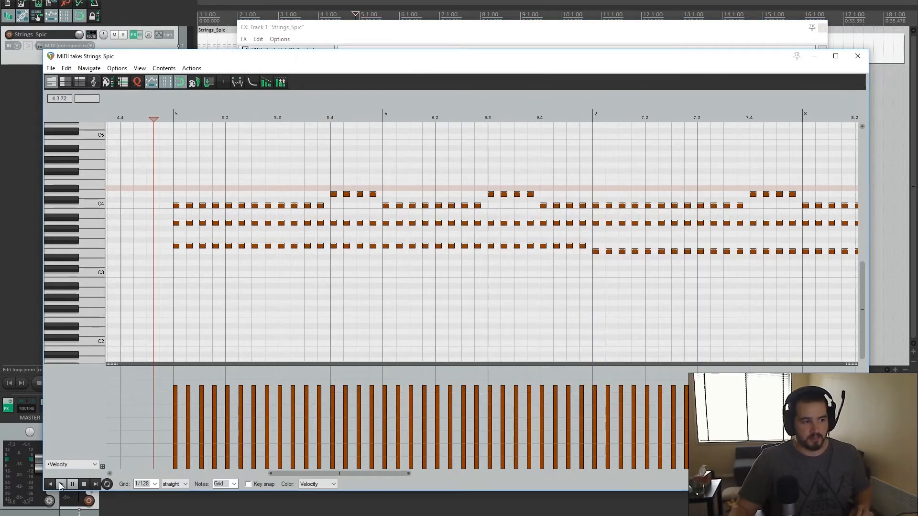
{"action": "key", "text": "space"}
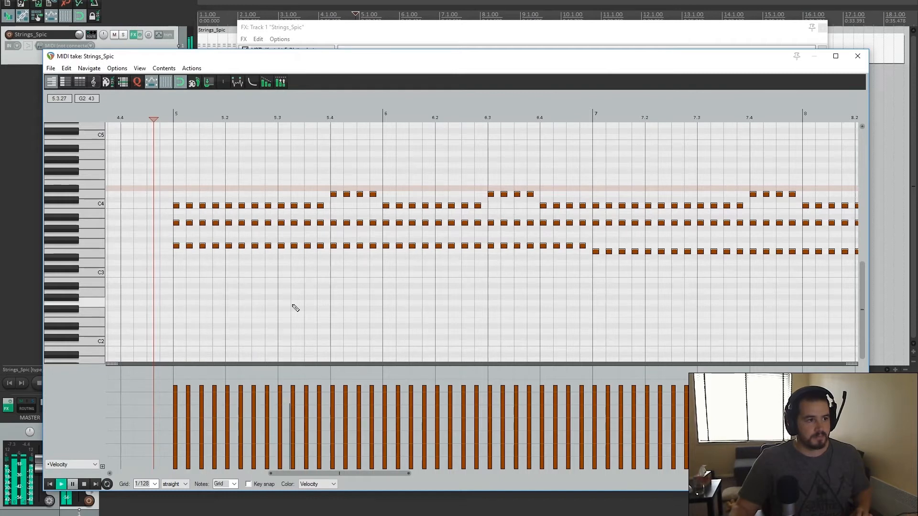
{"action": "left_click", "coordinate": [84, 485]}
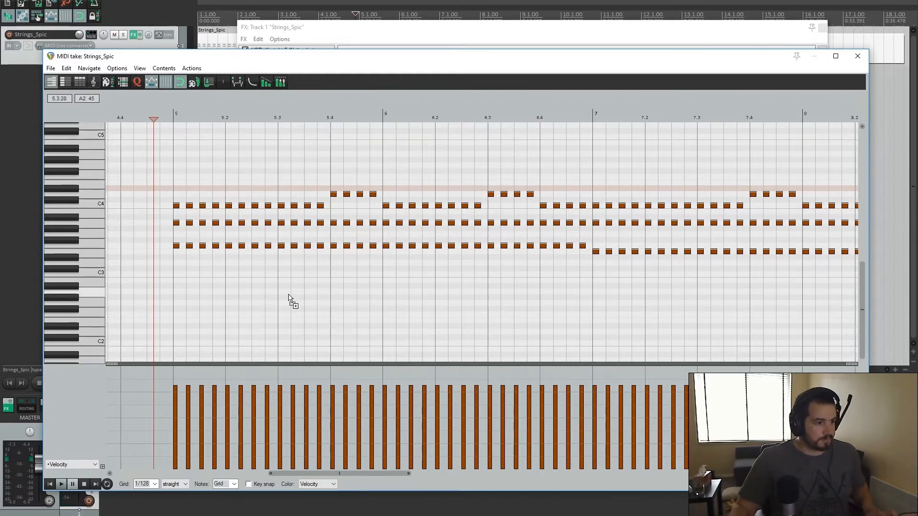
Lower the velocity of all spiccato notes together, and raise the accented chords in bars 5 and 6 above the rest
{"action": "key", "text": "ctrl+a"}
{"action": "left_click_drag", "start_coordinate": [240, 391], "coordinate": [240, 409]}
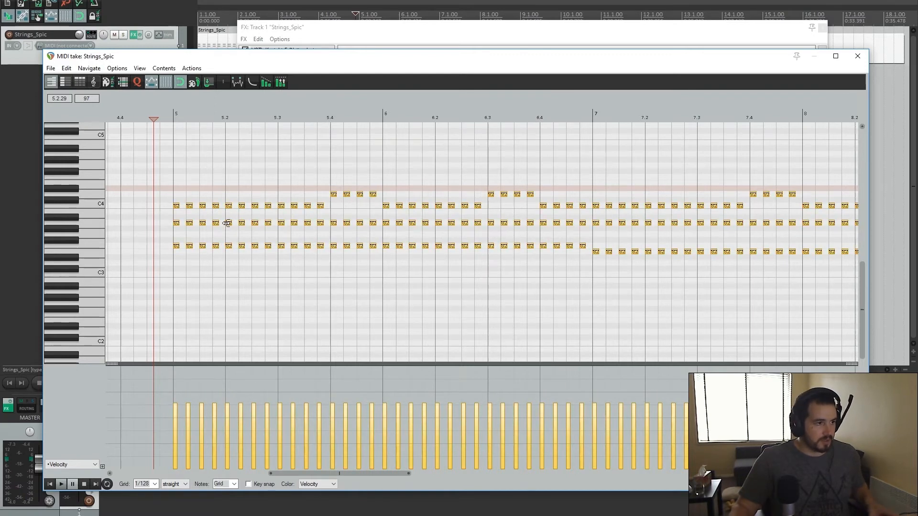
{"action": "left_click_drag", "start_coordinate": [149, 188], "coordinate": [185, 296]}
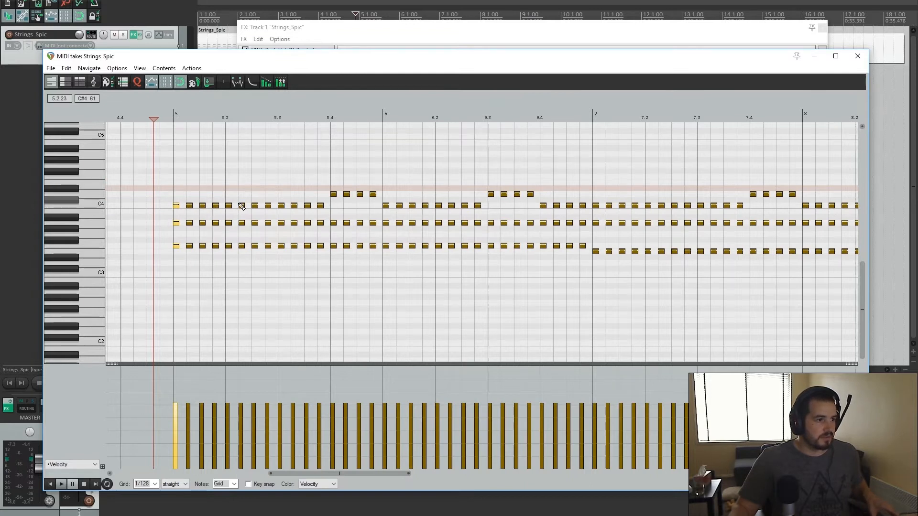
{"action": "left_click_drag", "start_coordinate": [252, 192], "coordinate": [264, 262]}
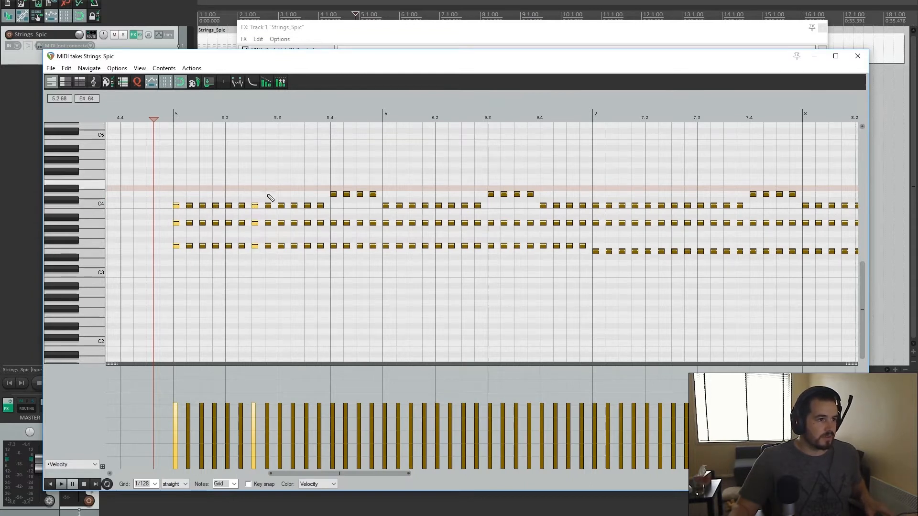
{"action": "left_click_drag", "start_coordinate": [330, 177], "coordinate": [343, 278]}
{"action": "left_click_drag", "start_coordinate": [382, 192], "coordinate": [391, 270]}
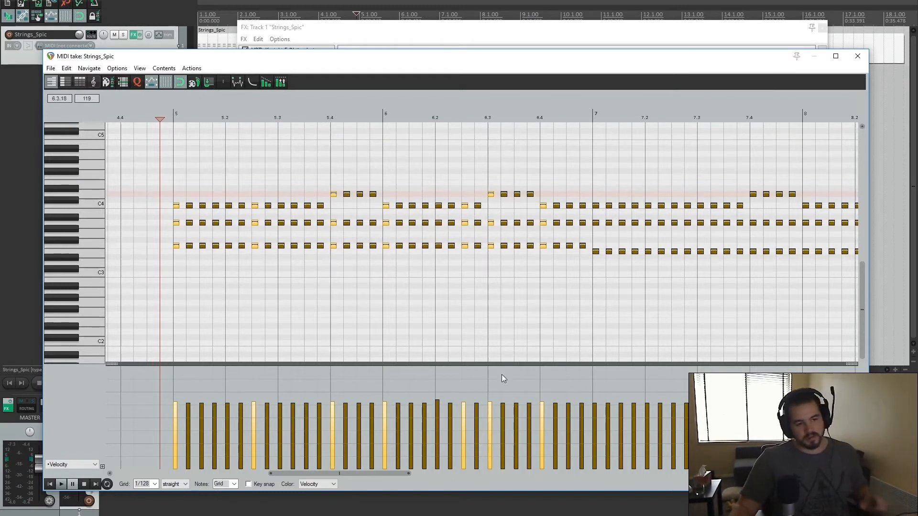
{"action": "left_click_drag", "start_coordinate": [463, 422], "coordinate": [462, 399]}
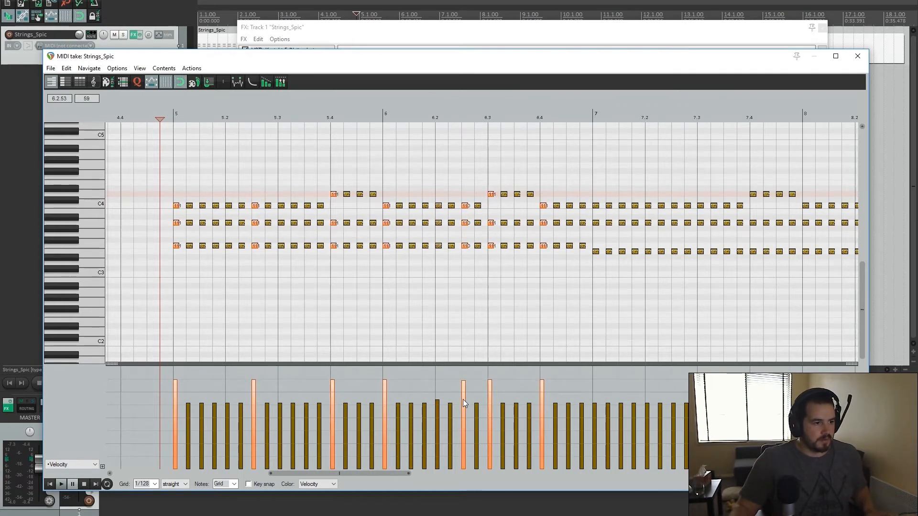
Play back the accented spiccato strings from just before bar 5
{"action": "key", "text": "space"}
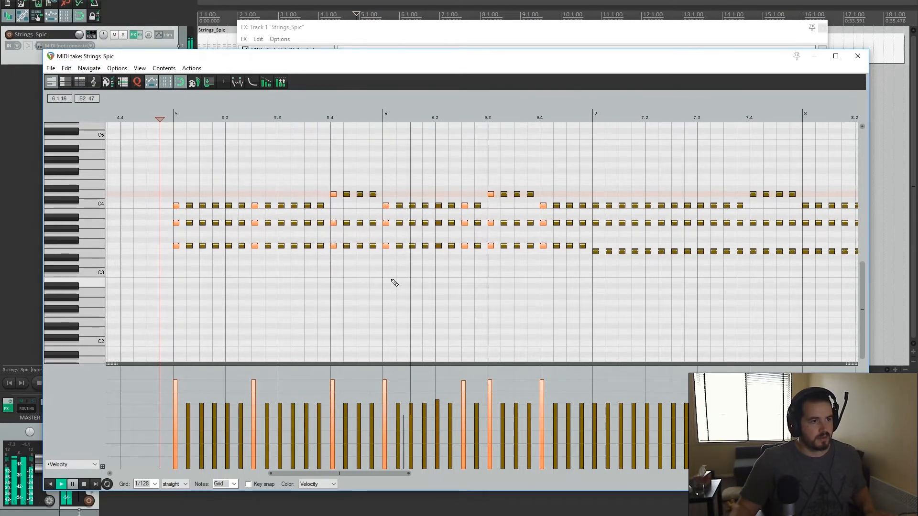
{"action": "left_click", "coordinate": [85, 485]}
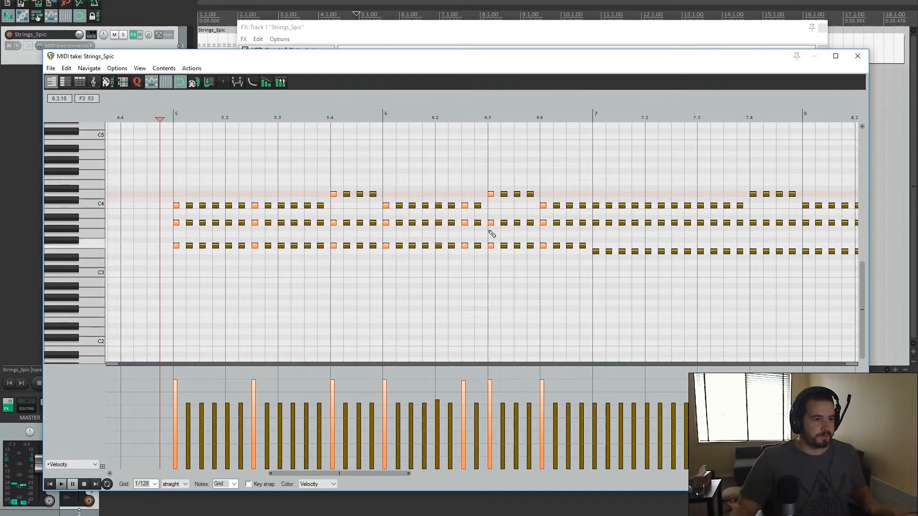
Reopen the string instrument's global settings and move its microphone position fully from close to stage
{"action": "left_click_drag", "start_coordinate": [397, 64], "coordinate": [400, 83]}
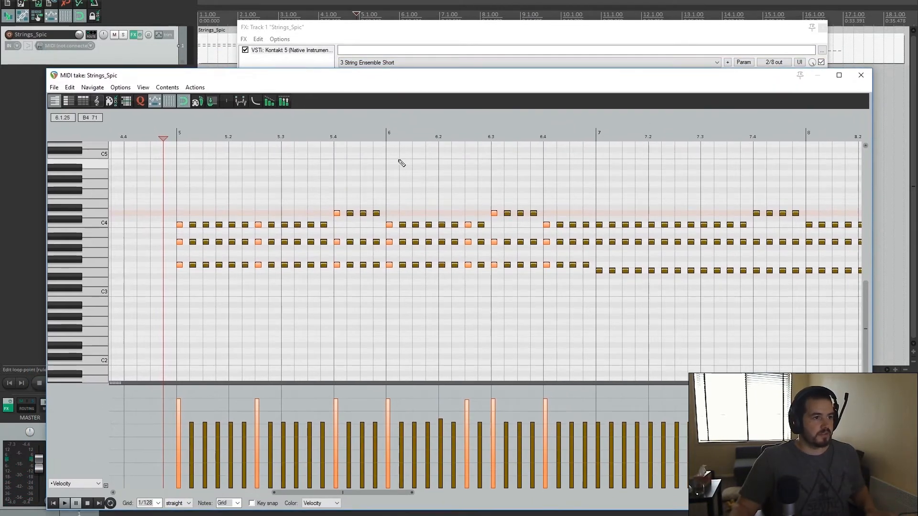
{"action": "left_click", "coordinate": [483, 29]}
{"action": "left_click", "coordinate": [600, 254]}
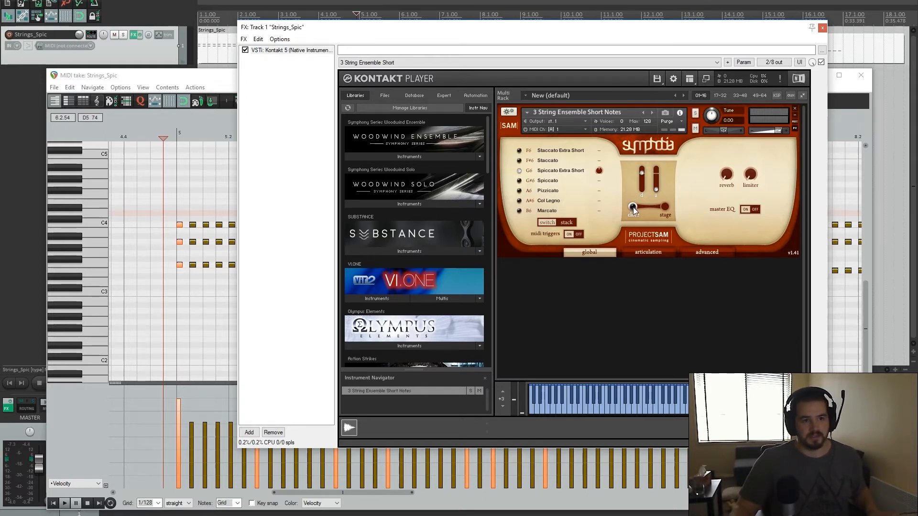
{"action": "left_click_drag", "start_coordinate": [636, 208], "coordinate": [672, 208]}
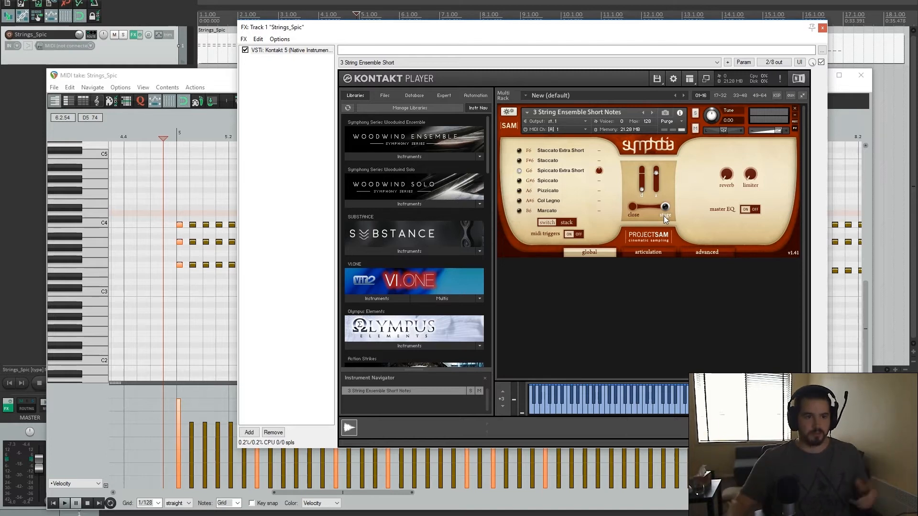
Return to the Strings_Spic notes and play back the passage with the stage microphone sound
{"action": "left_click", "coordinate": [207, 80]}
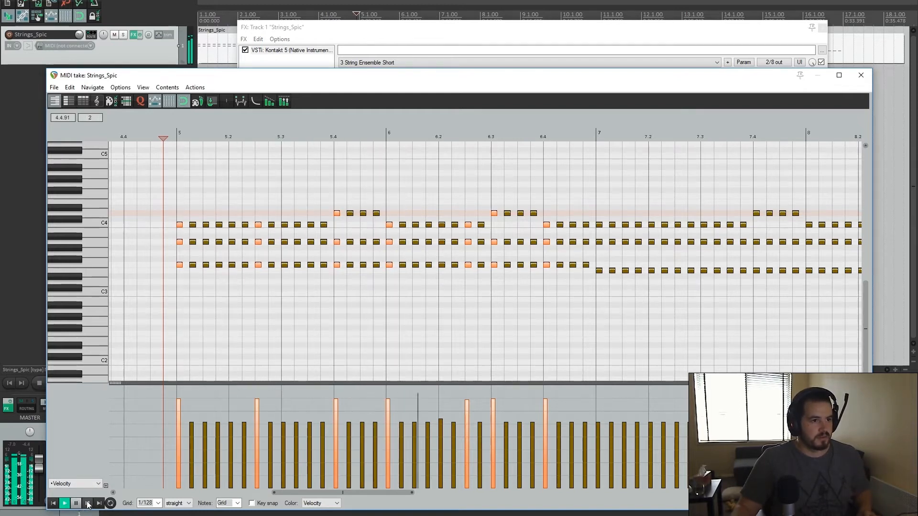
{"action": "key", "text": "space"}
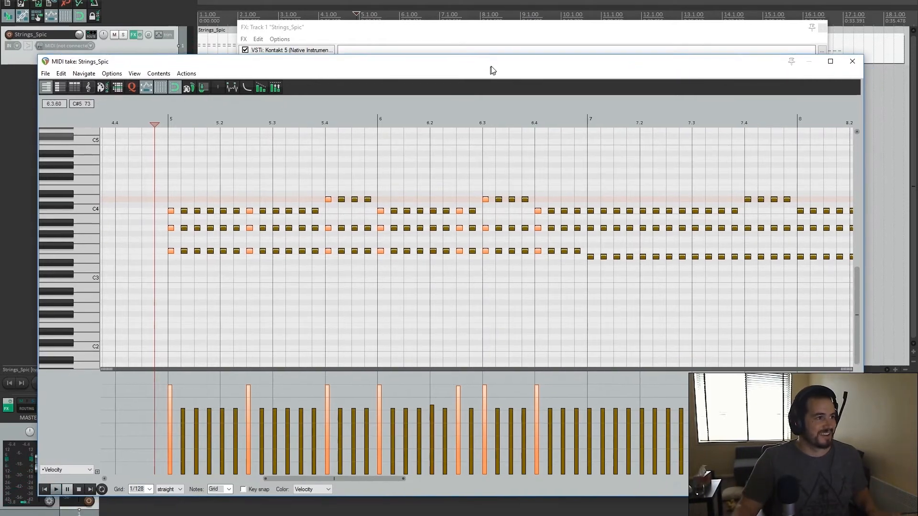
{"action": "left_click_drag", "start_coordinate": [492, 76], "coordinate": [485, 61]}
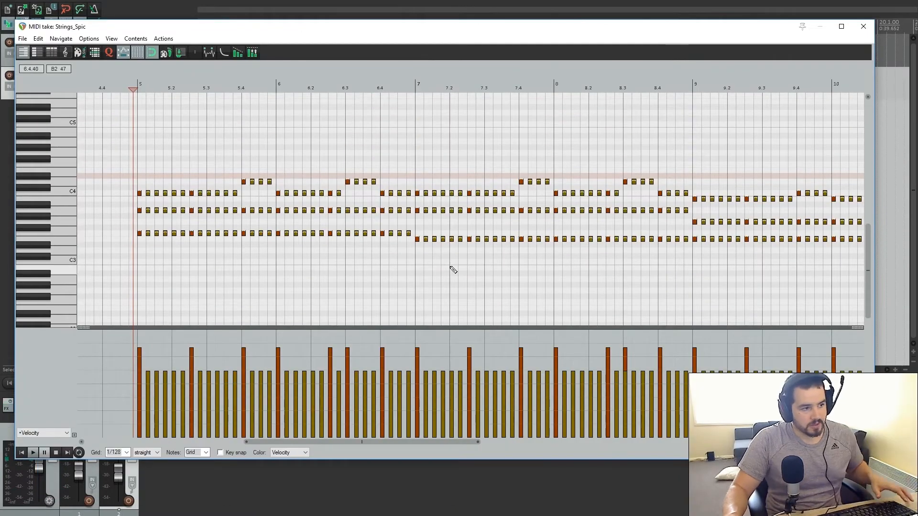
Place the edit cursor just before bar 5 and play back the fully accented Strings_Spic pattern
{"action": "left_click", "coordinate": [129, 90]}
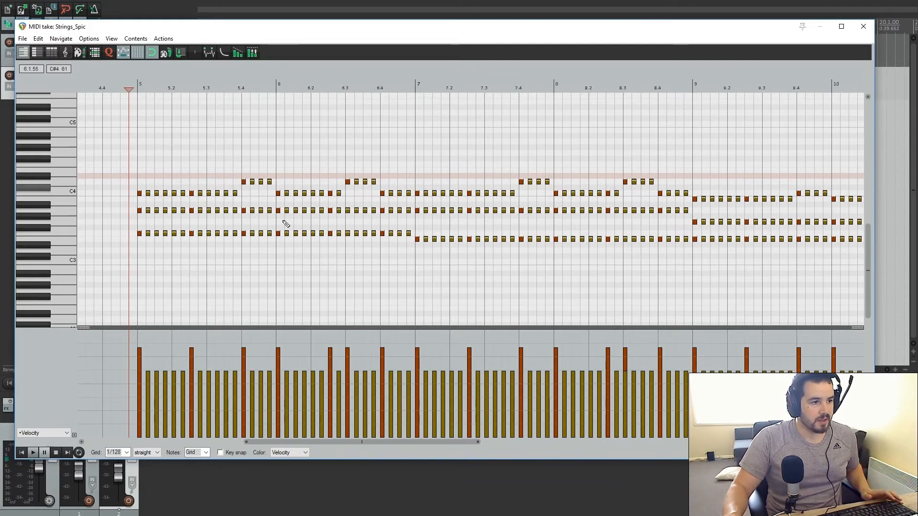
{"action": "left_click", "coordinate": [34, 453]}
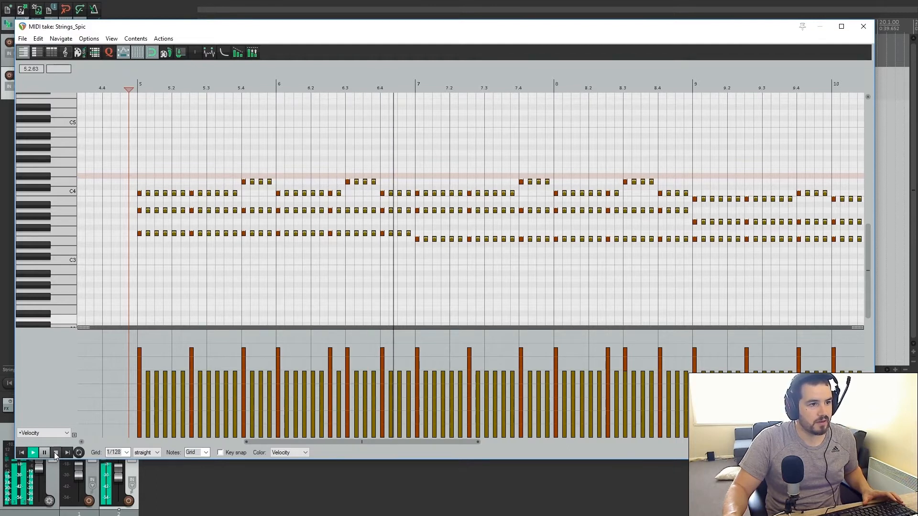
{"action": "left_click", "coordinate": [55, 454]}
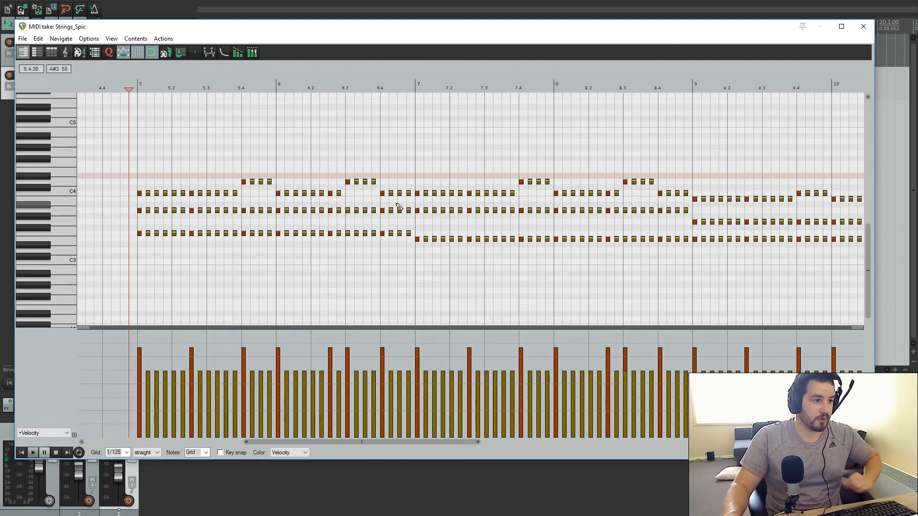
Humanize all Strings_Spic notes with 11% timing and 20% velocity, leaving timing bias at 0%
{"action": "left_click", "coordinate": [254, 193]}
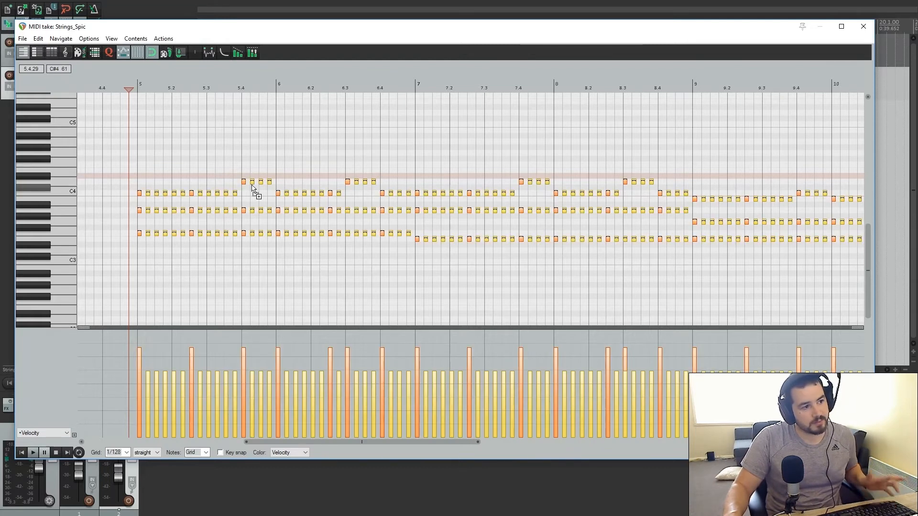
{"action": "left_click", "coordinate": [37, 39]}
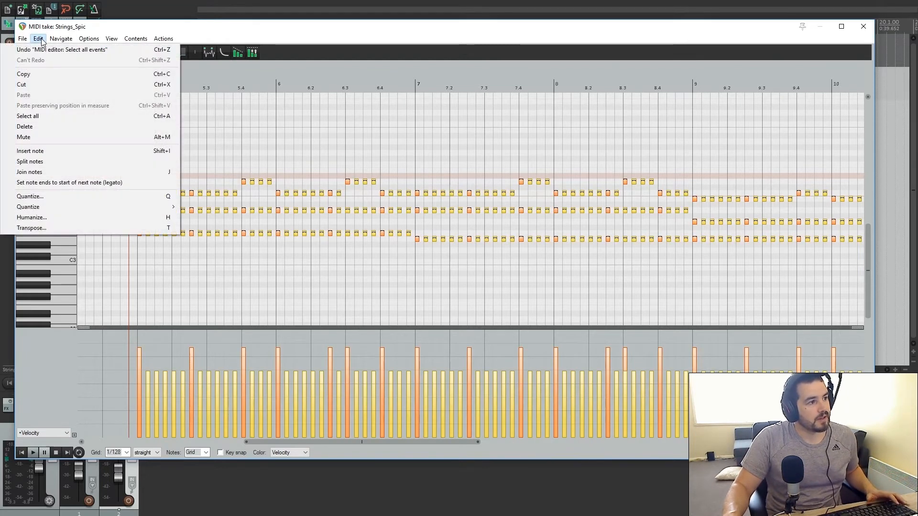
{"action": "left_click", "coordinate": [42, 221]}
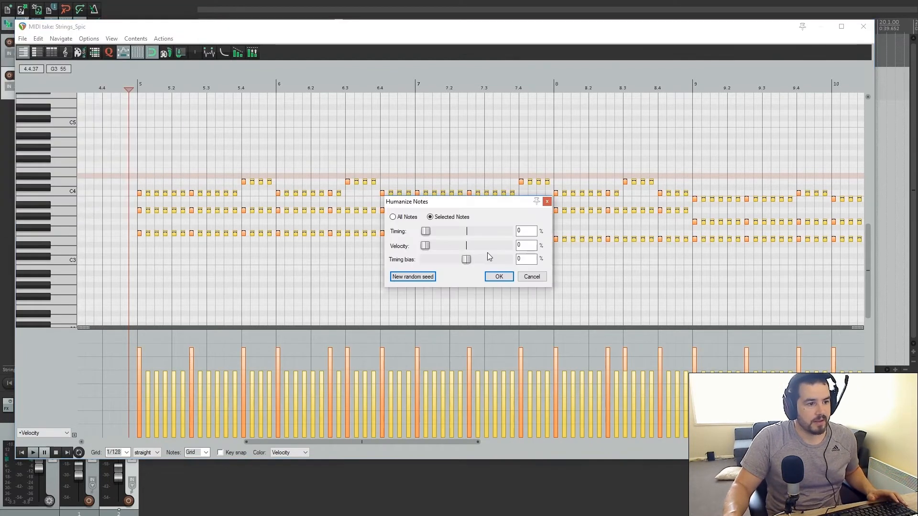
{"action": "left_click_drag", "start_coordinate": [463, 205], "coordinate": [470, 207]}
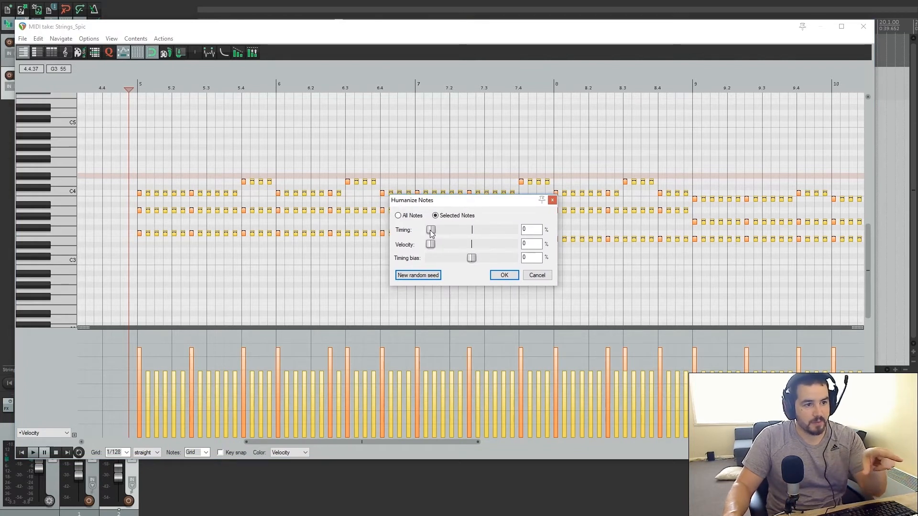
{"action": "mouse_move", "coordinate": [433, 232]}
{"action": "left_mouse_down"}
{"action": "mouse_move", "coordinate": [503, 232]}
{"action": "mouse_move", "coordinate": [431, 238]}
{"action": "mouse_move", "coordinate": [448, 234]}
{"action": "left_mouse_up"}
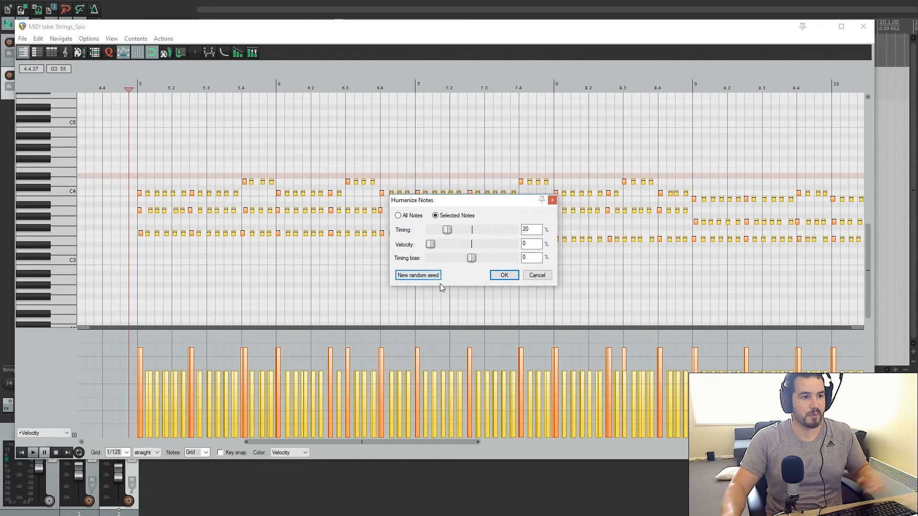
{"action": "mouse_move", "coordinate": [440, 242]}
{"action": "left_mouse_down"}
{"action": "mouse_move", "coordinate": [491, 246]}
{"action": "mouse_move", "coordinate": [431, 263]}
{"action": "mouse_move", "coordinate": [475, 261]}
{"action": "mouse_move", "coordinate": [417, 266]}
{"action": "mouse_move", "coordinate": [453, 264]}
{"action": "mouse_move", "coordinate": [434, 265]}
{"action": "mouse_move", "coordinate": [444, 260]}
{"action": "left_mouse_up"}
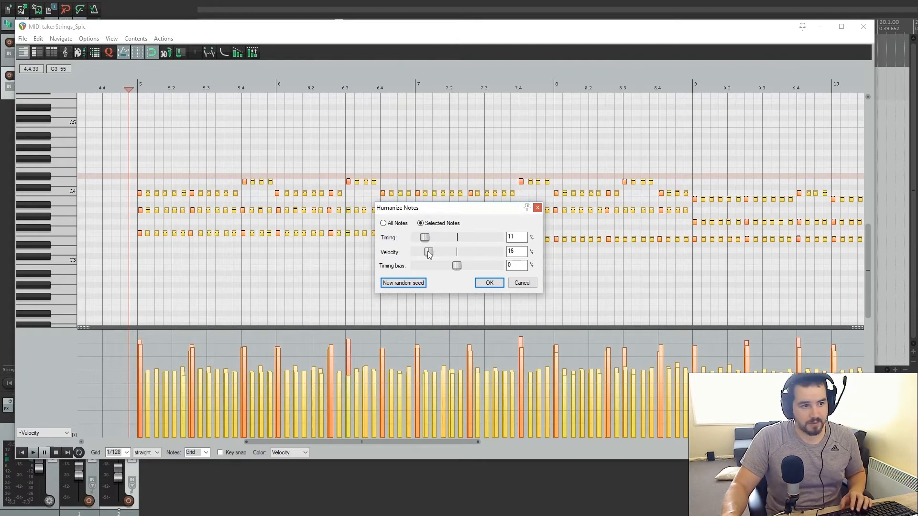
{"action": "left_click_drag", "start_coordinate": [429, 254], "coordinate": [432, 254]}
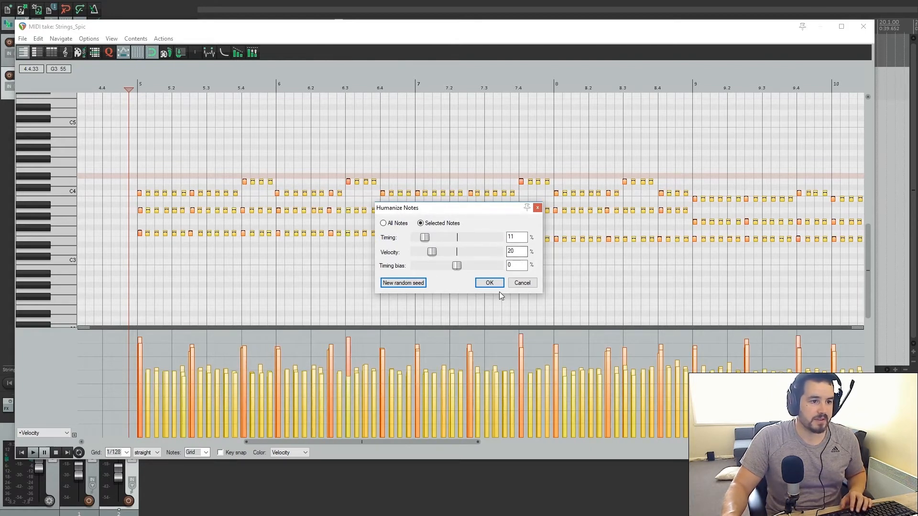
{"action": "left_click", "coordinate": [489, 283]}
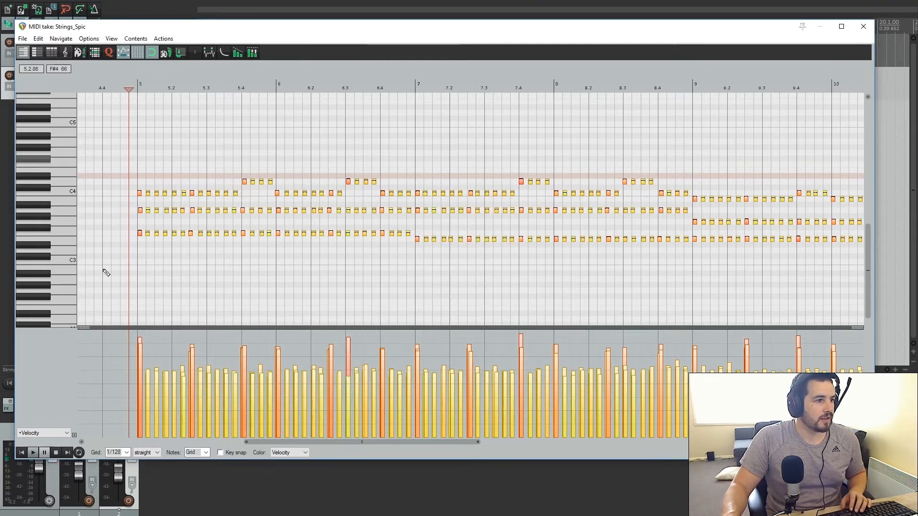
Play back the humanized Strings_Spic part from just before bar 5
{"action": "left_click", "coordinate": [32, 453]}
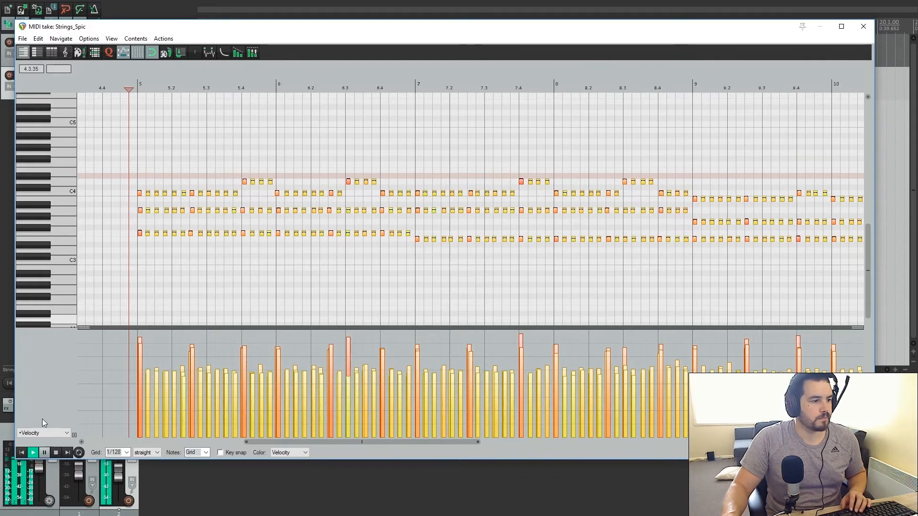
{"action": "key", "text": "space"}
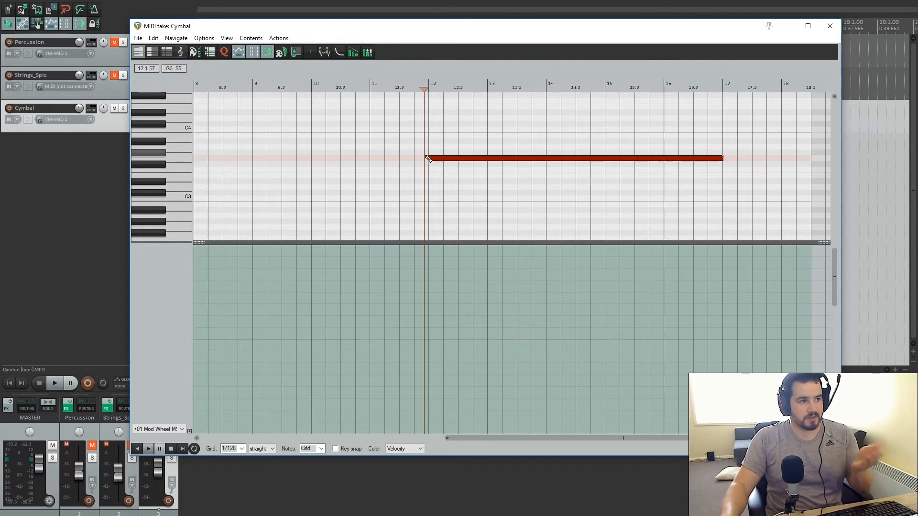
Play back the sustained Cymbal note from just before bar 12
{"action": "left_click_drag", "start_coordinate": [437, 26], "coordinate": [427, 28]}
{"action": "left_click", "coordinate": [141, 452]}
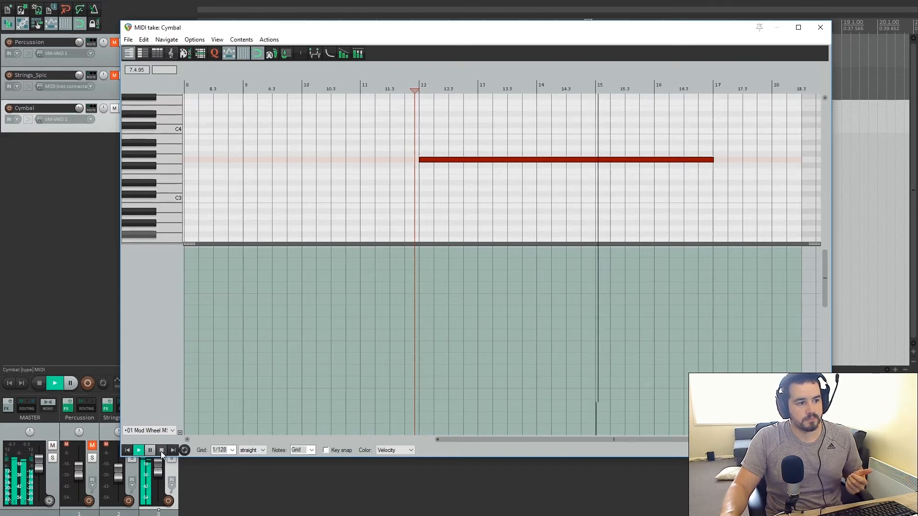
{"action": "left_click", "coordinate": [161, 450]}
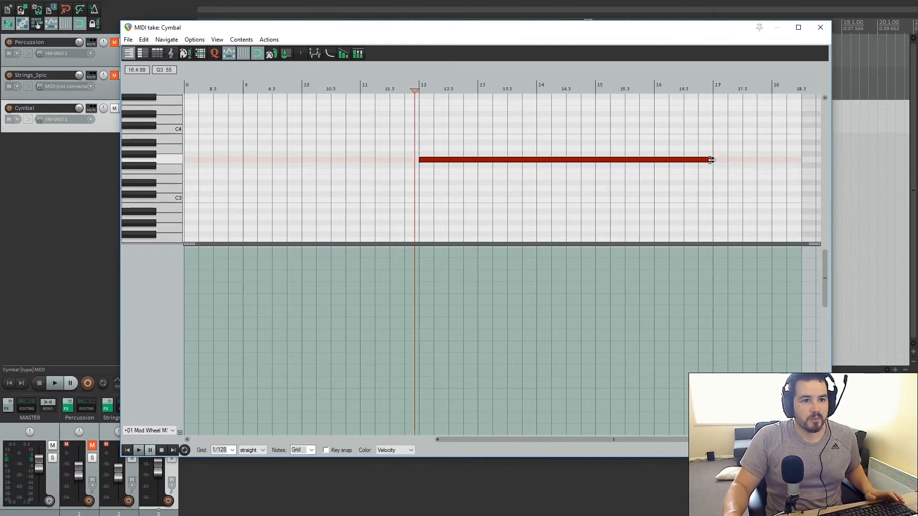
Shorten the sustained Cymbal note so that it ends at the start of bar 13
{"action": "left_click_drag", "start_coordinate": [723, 159], "coordinate": [473, 183]}
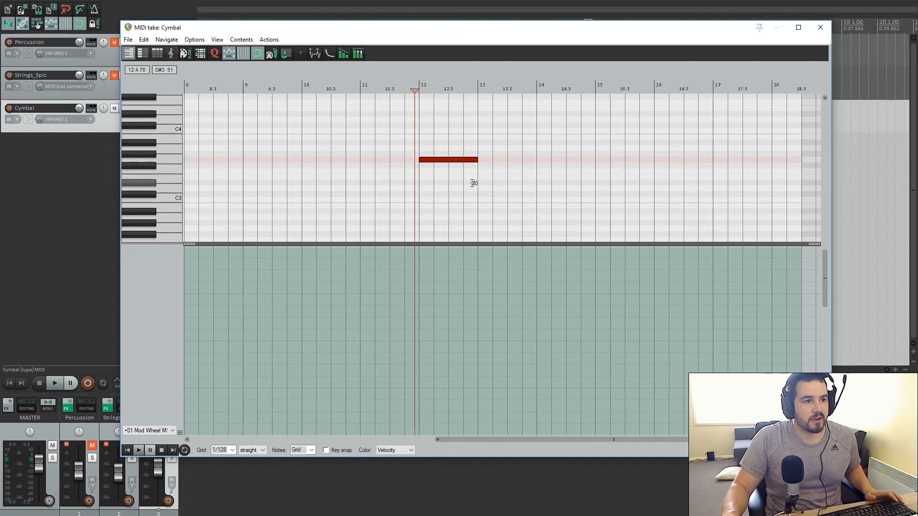
{"action": "scroll", "coordinate": [473, 183], "scroll_direction": "up", "scroll_amount": 4}
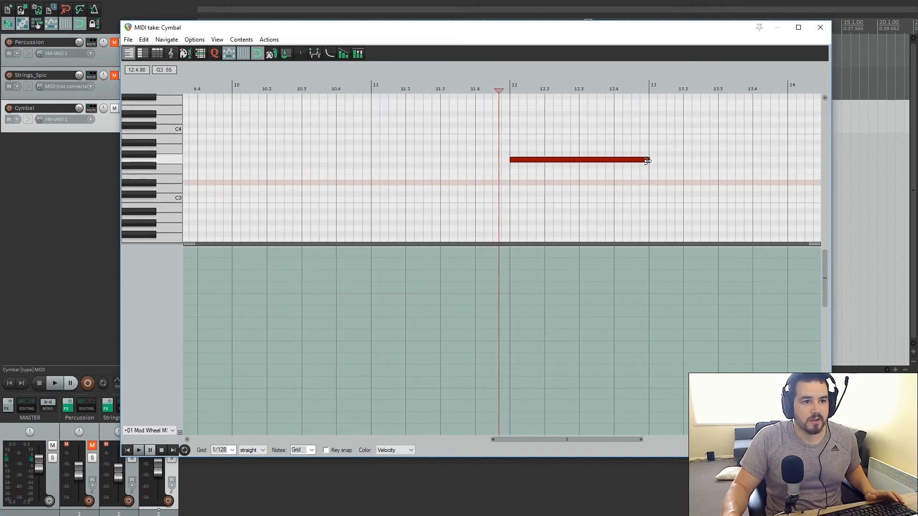
{"action": "left_click_drag", "start_coordinate": [512, 440], "coordinate": [540, 440]}
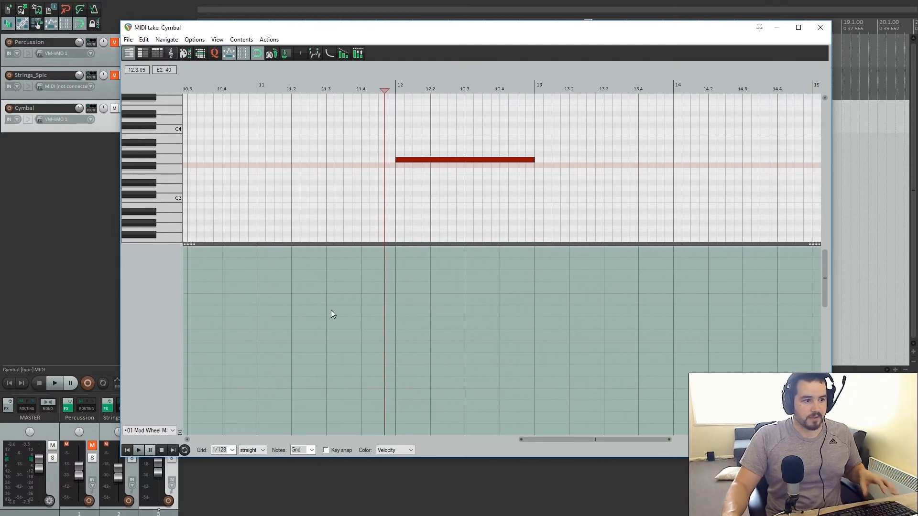
Add a low 01 Mod Wheel event at the start of bar 12 and a maximum one just before bar 13 on the Cymbal part
{"action": "left_click", "coordinate": [170, 431]}
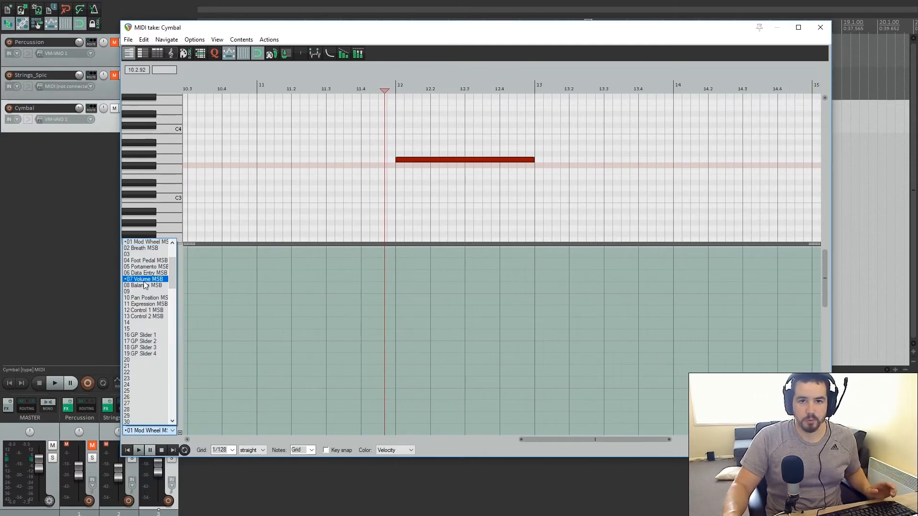
{"action": "scroll", "coordinate": [138, 280], "scroll_direction": "up", "scroll_amount": 1}
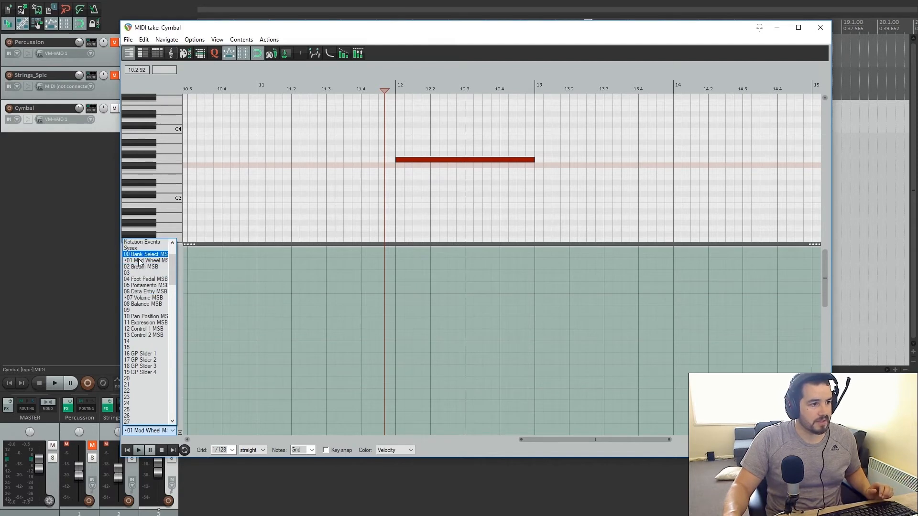
{"action": "left_click", "coordinate": [143, 259]}
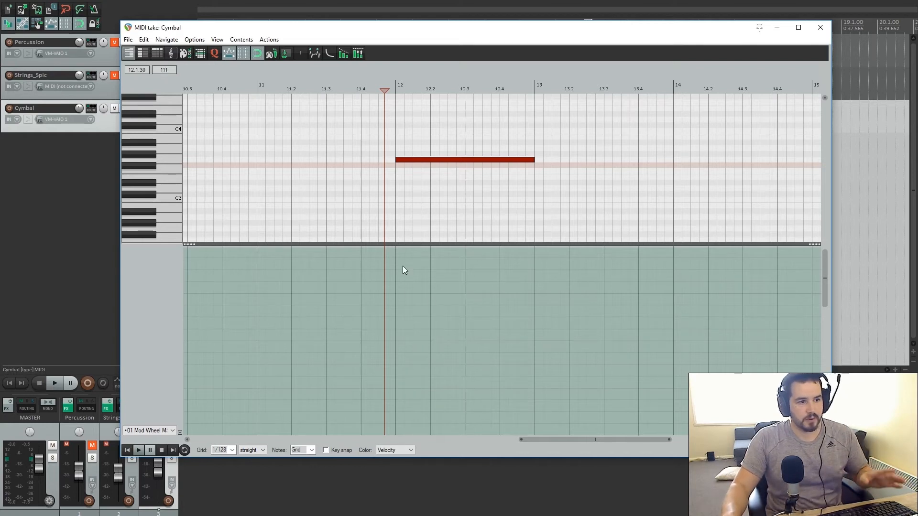
{"action": "left_click", "coordinate": [397, 415]}
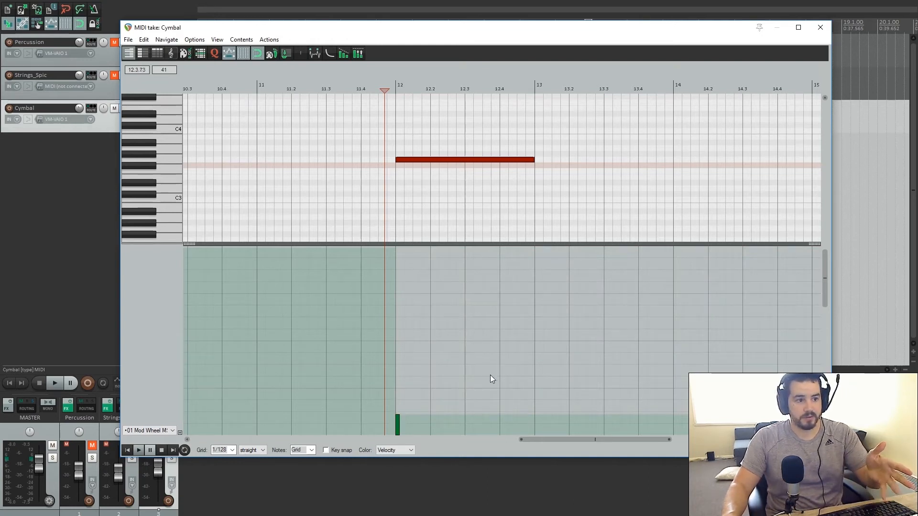
{"action": "left_click", "coordinate": [530, 248]}
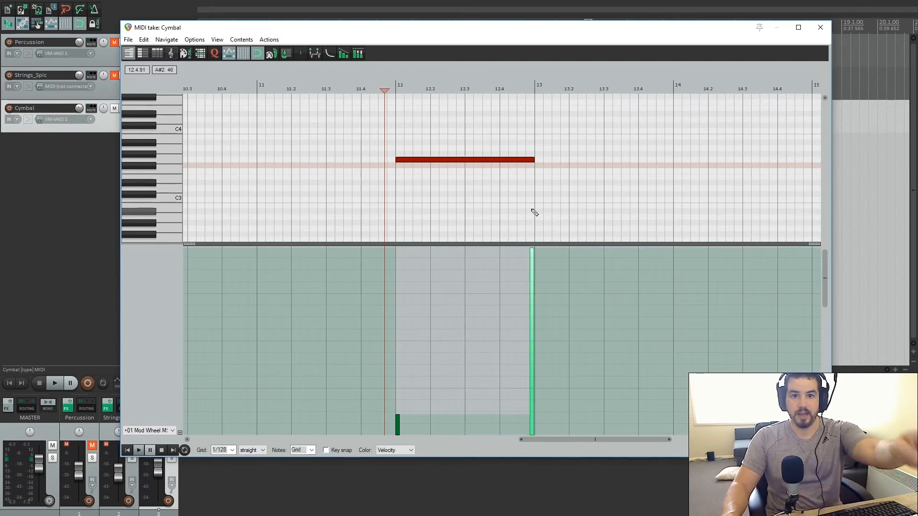
{"action": "left_click", "coordinate": [554, 283]}
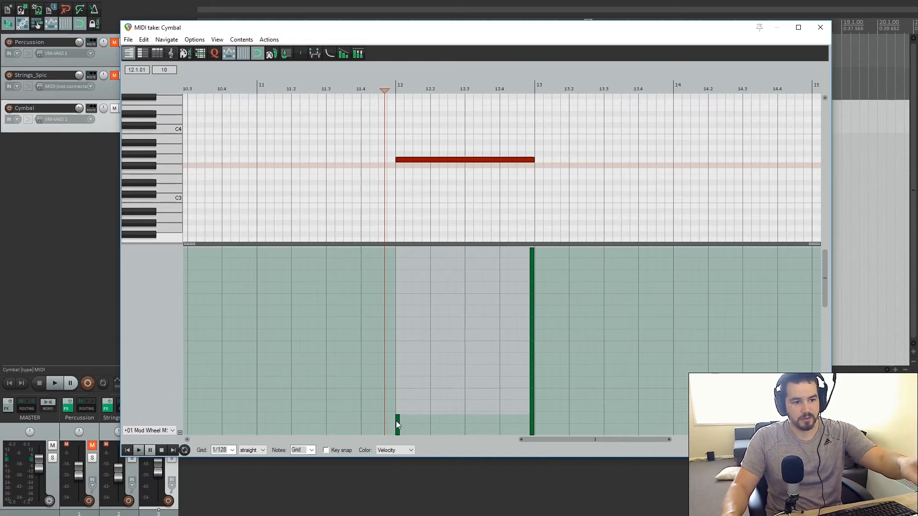
{"action": "left_click", "coordinate": [531, 261]}
{"action": "left_click", "coordinate": [493, 266]}
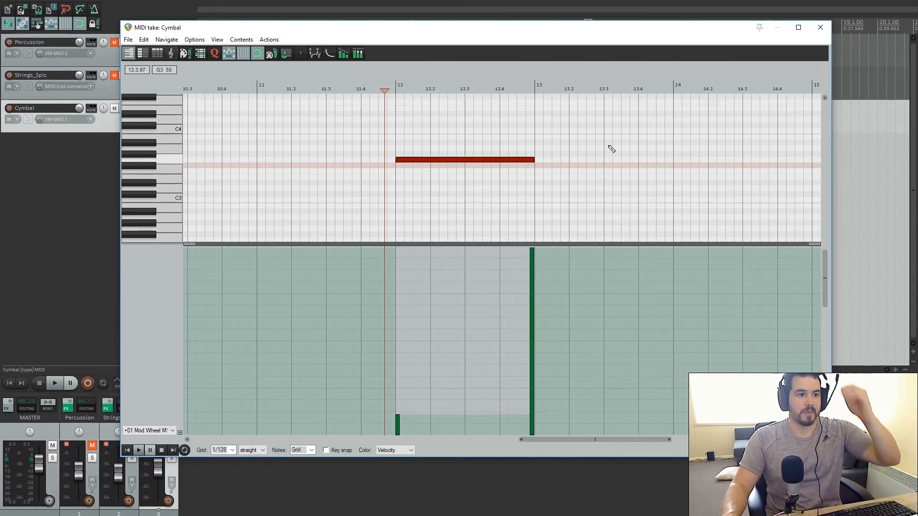
Play back the abrupt two-event mod wheel jump under the Cymbal note and readjust the low event at bar 12
{"action": "left_click", "coordinate": [139, 450]}
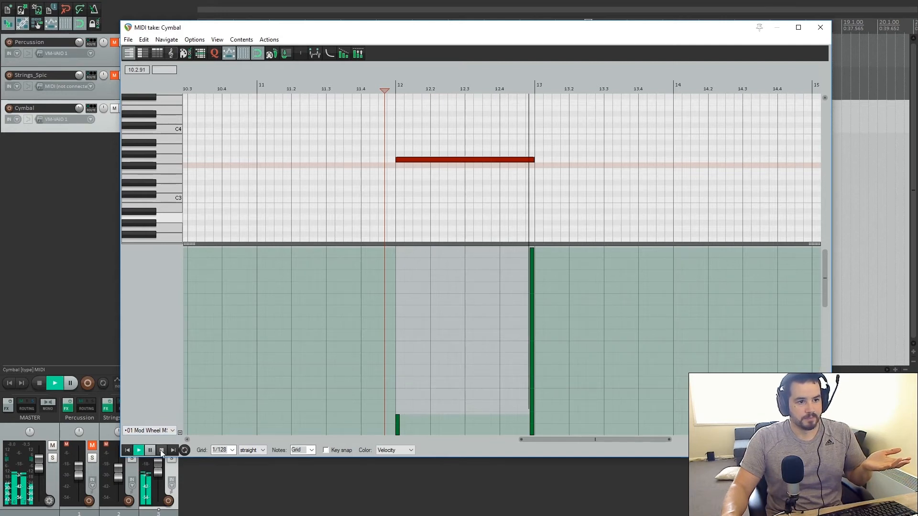
{"action": "left_click", "coordinate": [162, 451]}
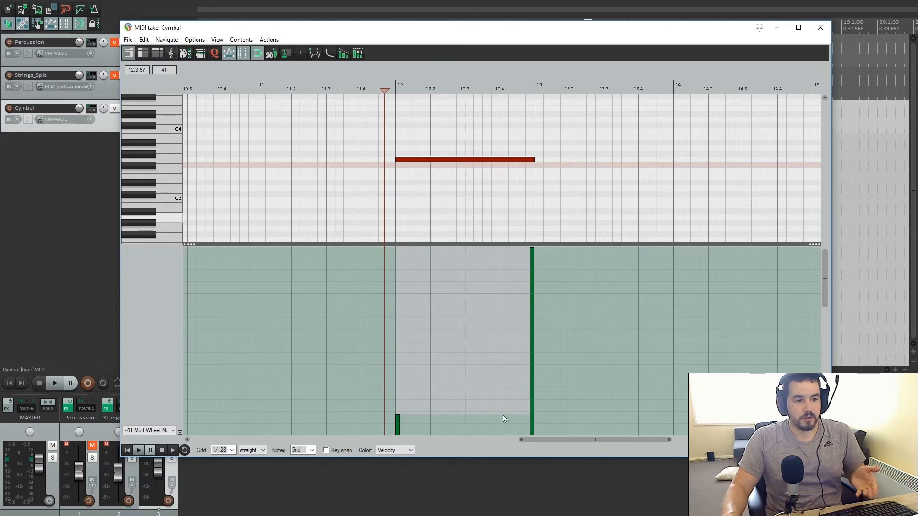
{"action": "mouse_move", "coordinate": [398, 415]}
{"action": "left_mouse_down"}
{"action": "mouse_move", "coordinate": [400, 397]}
{"action": "mouse_move", "coordinate": [406, 407]}
{"action": "left_mouse_up"}
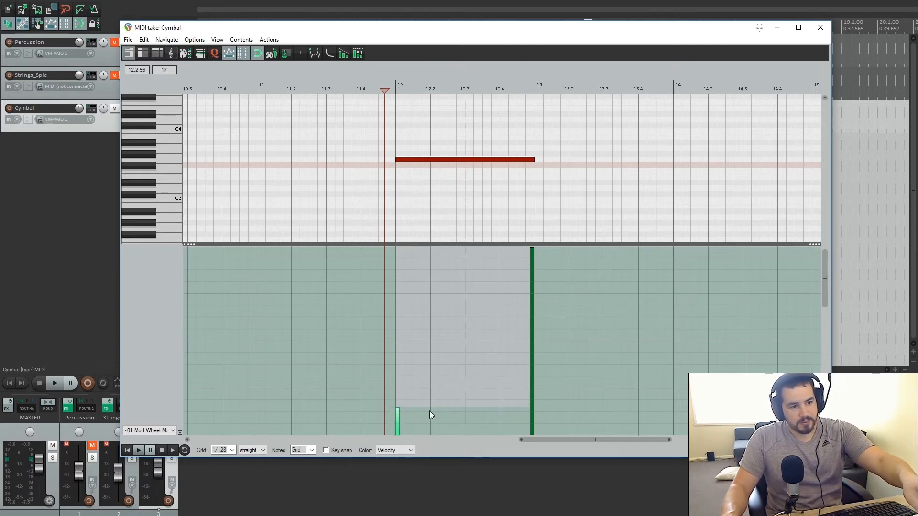
{"action": "left_click", "coordinate": [399, 415]}
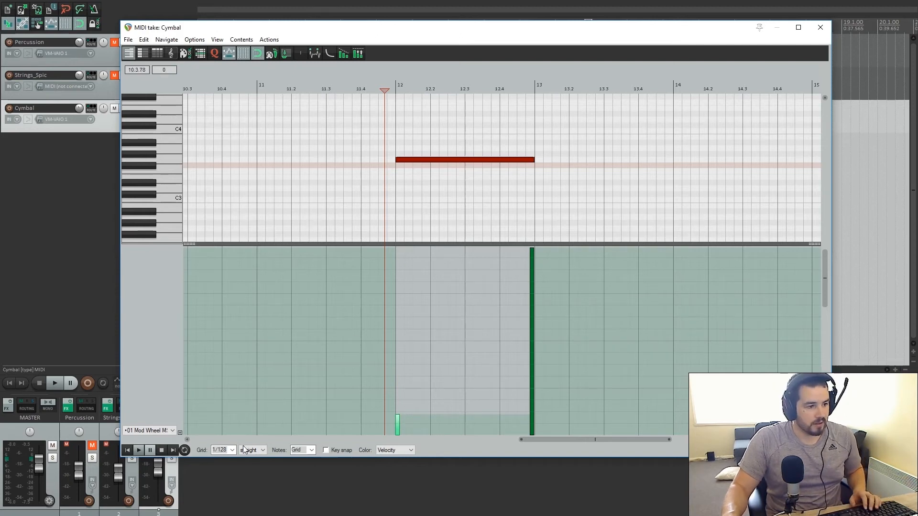
Draw a stepped mod wheel rise on a 1/4 grid from bar 12 to 127 at bar 13, remove the leftover event, and play it back
{"action": "left_click", "coordinate": [231, 451]}
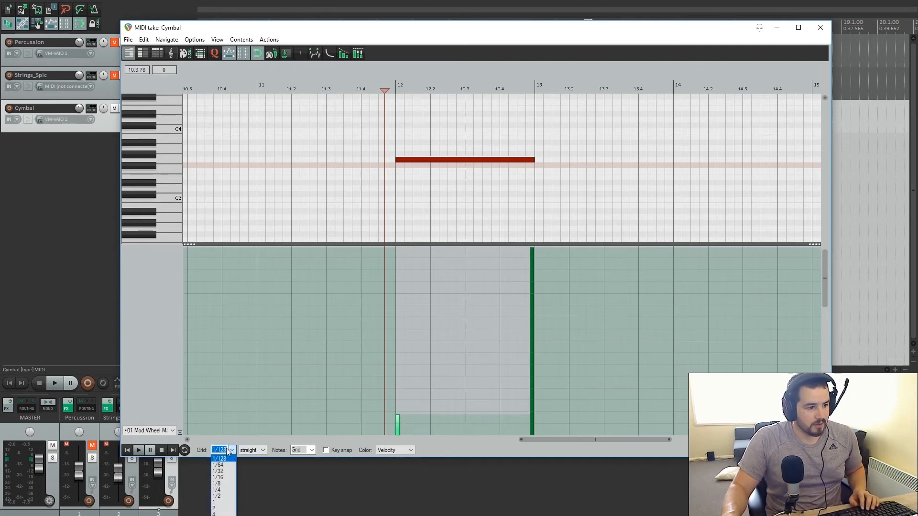
{"action": "left_click", "coordinate": [221, 489]}
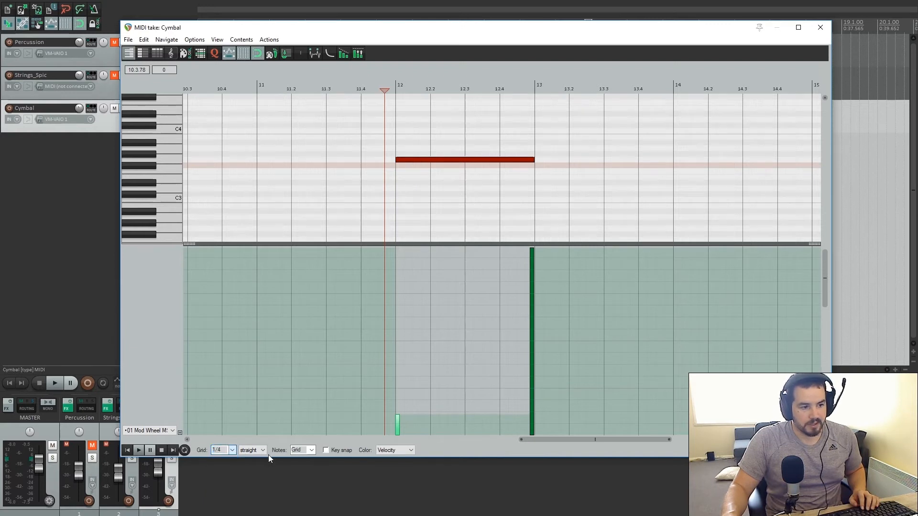
{"action": "mouse_move", "coordinate": [403, 411]}
{"action": "left_mouse_down"}
{"action": "mouse_move", "coordinate": [539, 277]}
{"action": "mouse_move", "coordinate": [536, 248]}
{"action": "left_mouse_up"}
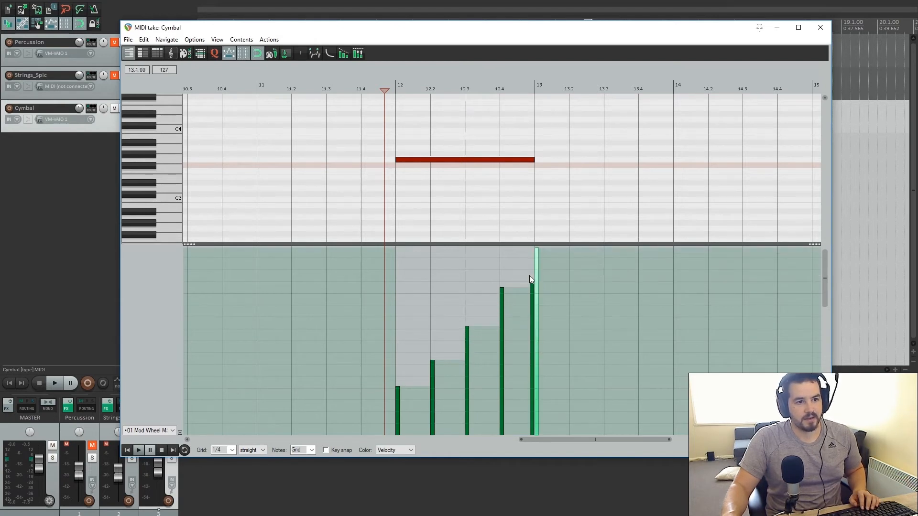
{"action": "left_click", "coordinate": [530, 293], "text": "alt"}
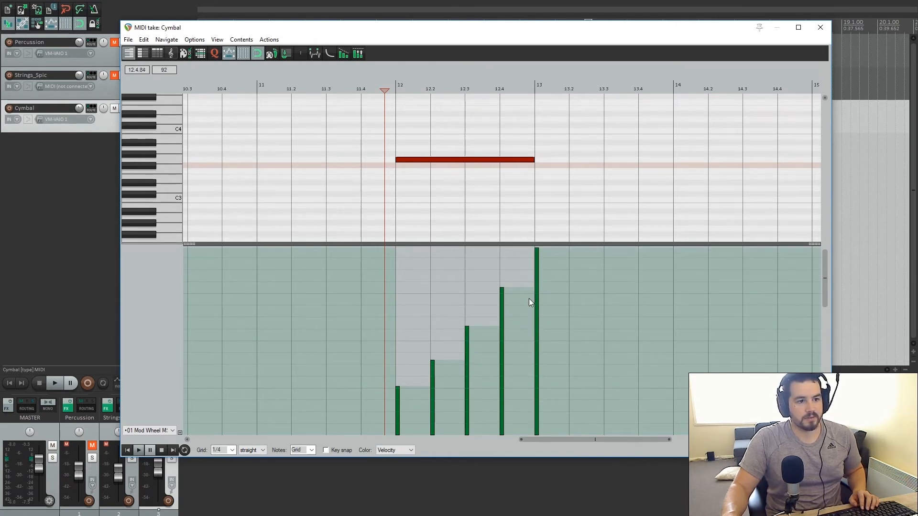
{"action": "left_click", "coordinate": [149, 450]}
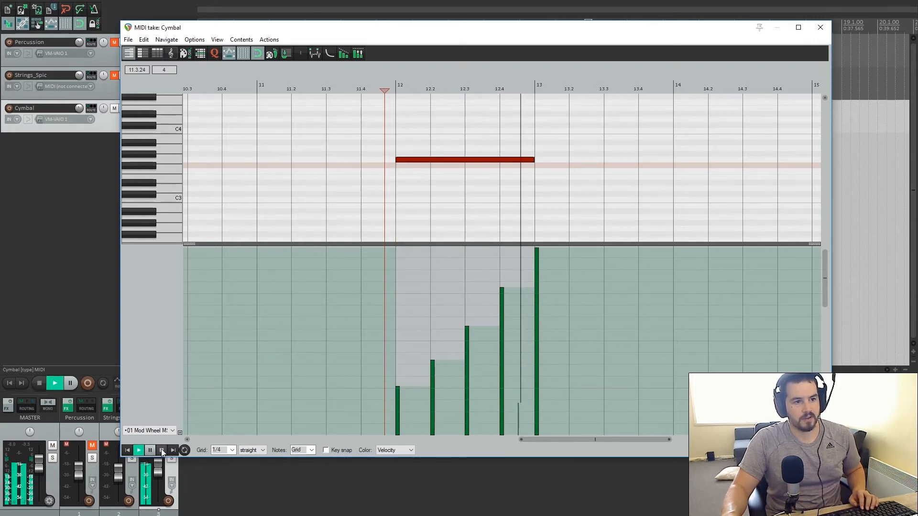
{"action": "key", "text": "space"}
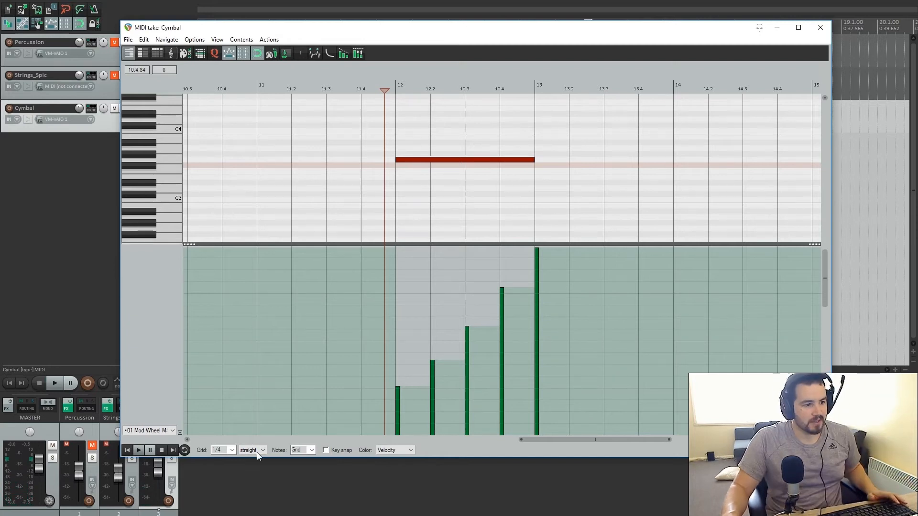
Draw a smooth rising mod wheel curve on a 1/128 grid from just before bar 12 to maximum at bar 13, and play it back
{"action": "left_click", "coordinate": [233, 451]}
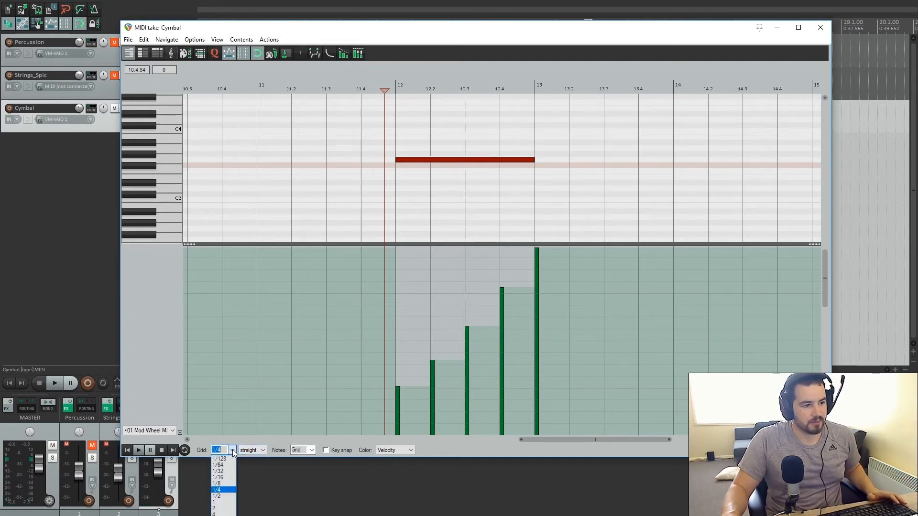
{"action": "left_click", "coordinate": [223, 460]}
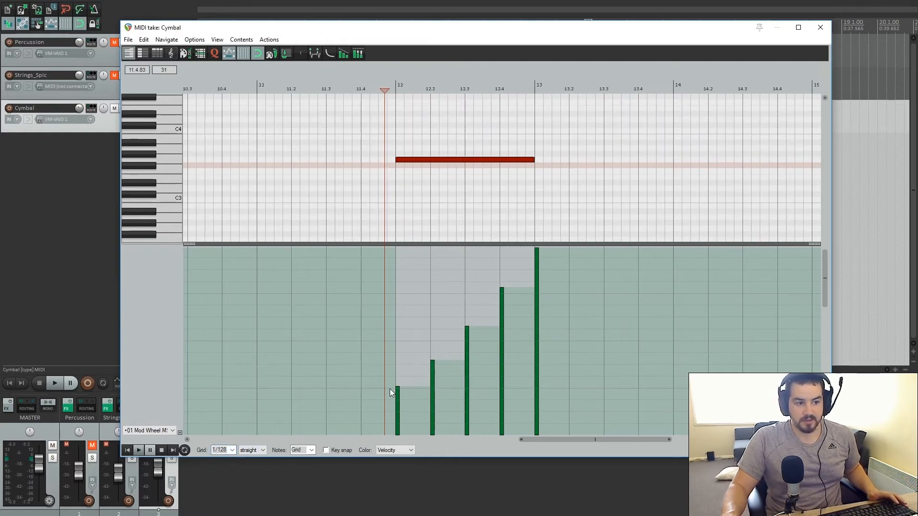
{"action": "mouse_move", "coordinate": [390, 393]}
{"action": "left_mouse_down"}
{"action": "mouse_move", "coordinate": [465, 366]}
{"action": "mouse_move", "coordinate": [536, 245]}
{"action": "mouse_move", "coordinate": [546, 248]}
{"action": "left_mouse_up"}
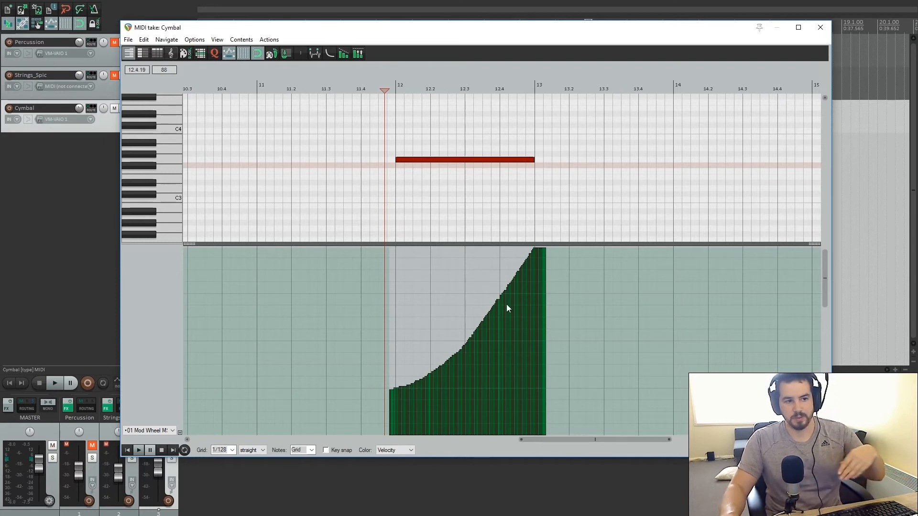
{"action": "left_click", "coordinate": [138, 449]}
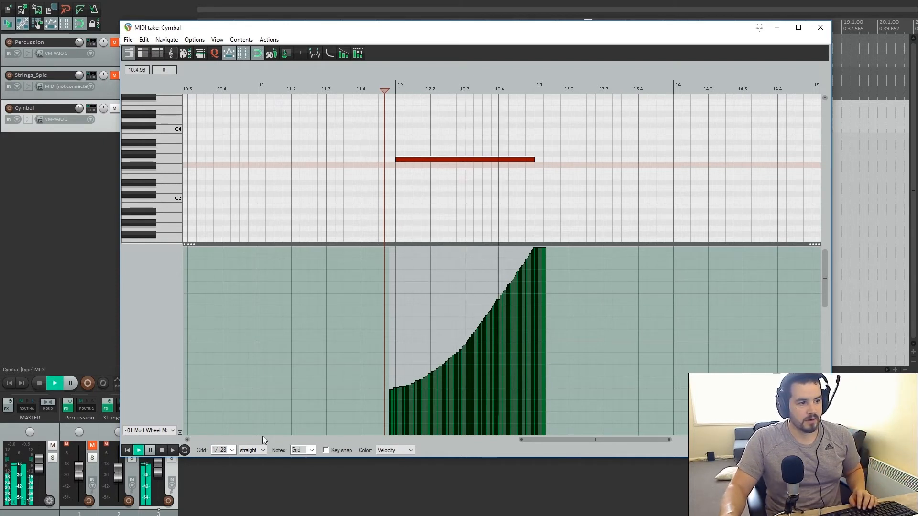
{"action": "left_click", "coordinate": [161, 450]}
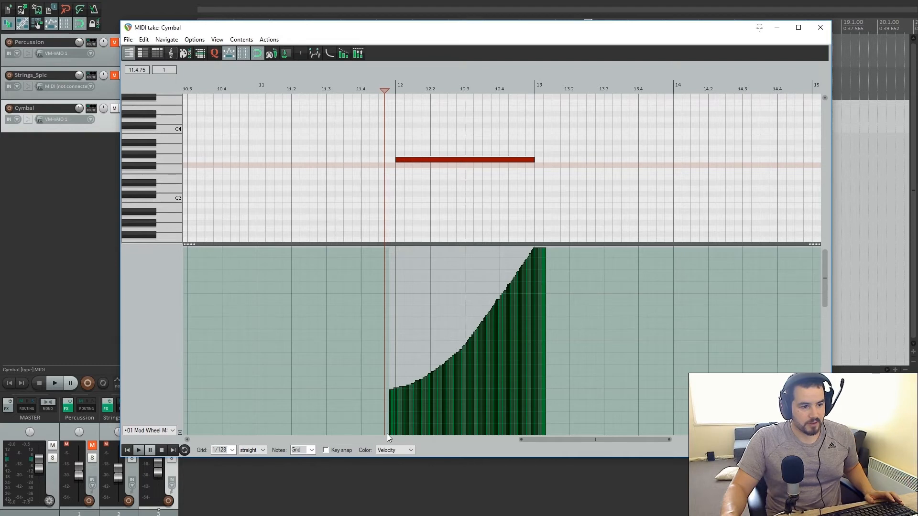
Redraw the mod wheel curve to start near zero just before bar 12 and swell evenly to maximum at bar 13, and play it back
{"action": "left_click_drag", "start_coordinate": [387, 435], "coordinate": [434, 405]}
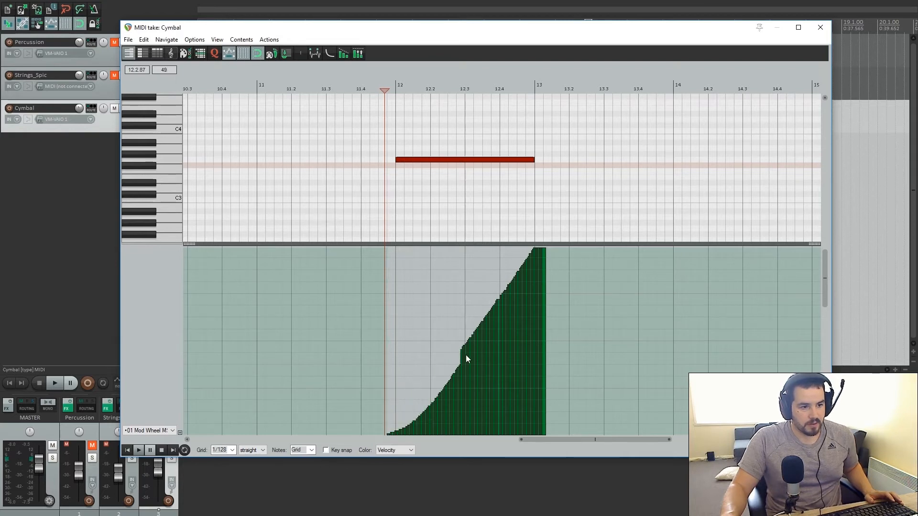
{"action": "left_click_drag", "start_coordinate": [512, 288], "coordinate": [538, 250]}
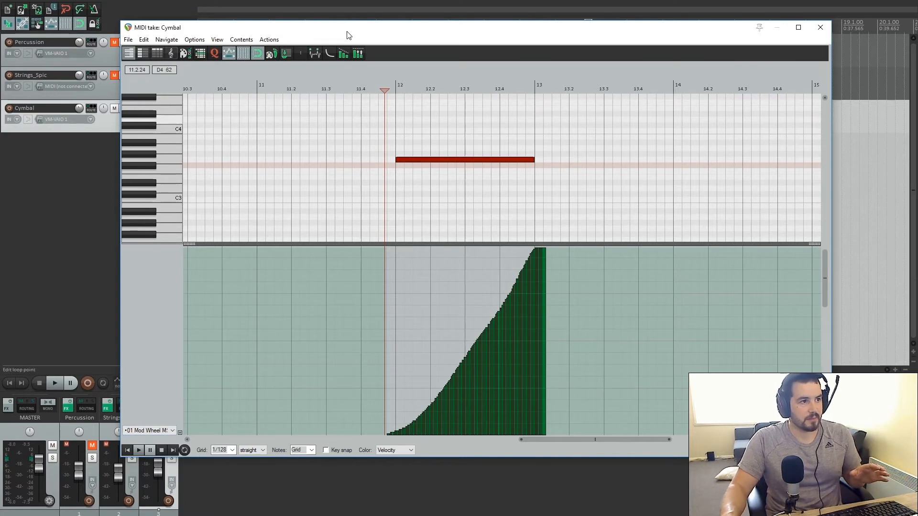
{"action": "left_click_drag", "start_coordinate": [349, 33], "coordinate": [354, 30]}
{"action": "left_click", "coordinate": [145, 445]}
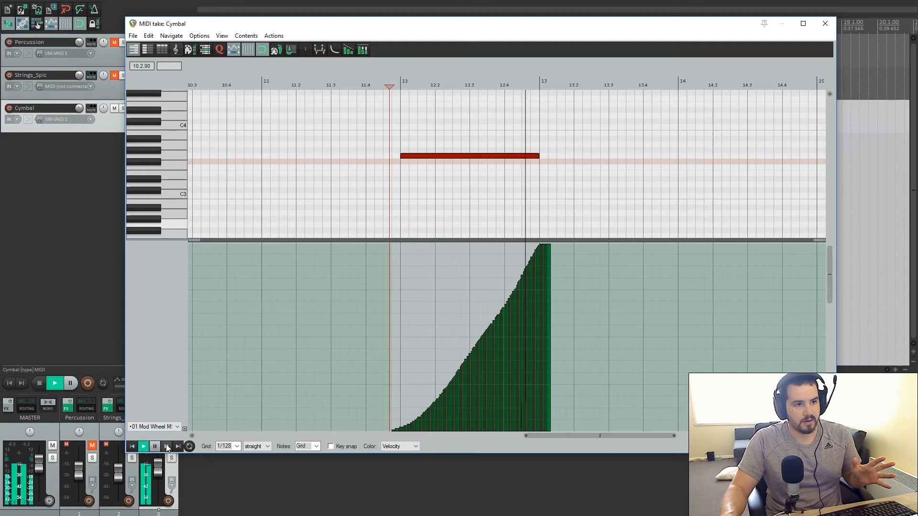
{"action": "left_click", "coordinate": [166, 447]}
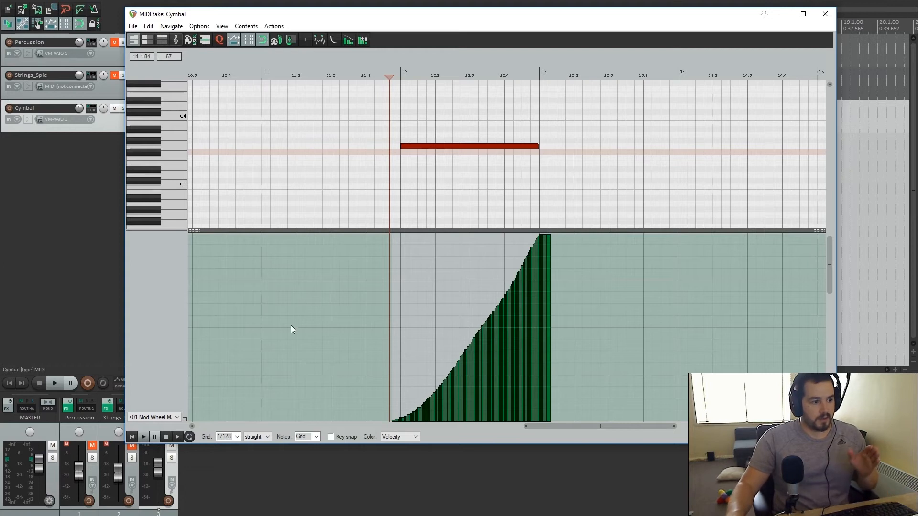
Draw a rising 07 Volume curve on a 1/128 grid under the Cymbal note, from zero at bar 12 to maximum at bar 13, and play it back
{"action": "left_click", "coordinate": [177, 416]}
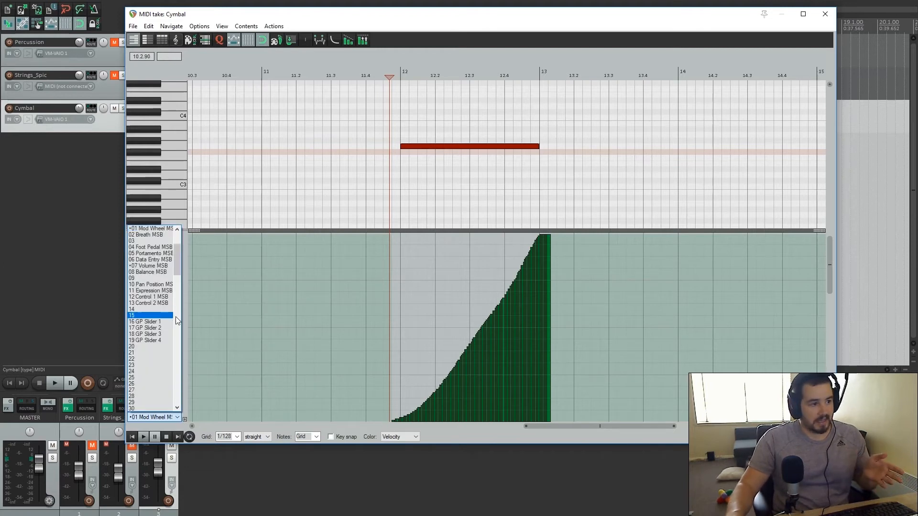
{"action": "left_click", "coordinate": [163, 265]}
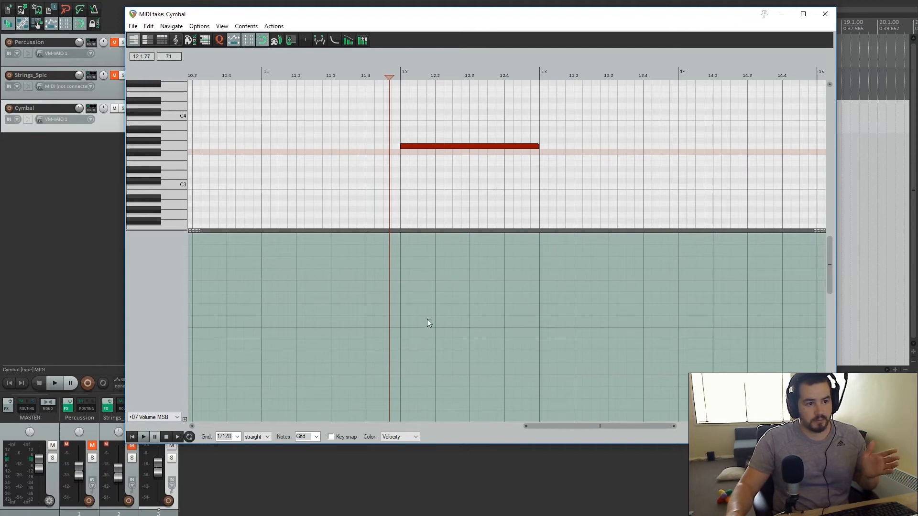
{"action": "mouse_move", "coordinate": [397, 421]}
{"action": "left_mouse_down"}
{"action": "mouse_move", "coordinate": [504, 265]}
{"action": "mouse_move", "coordinate": [542, 234]}
{"action": "left_mouse_up"}
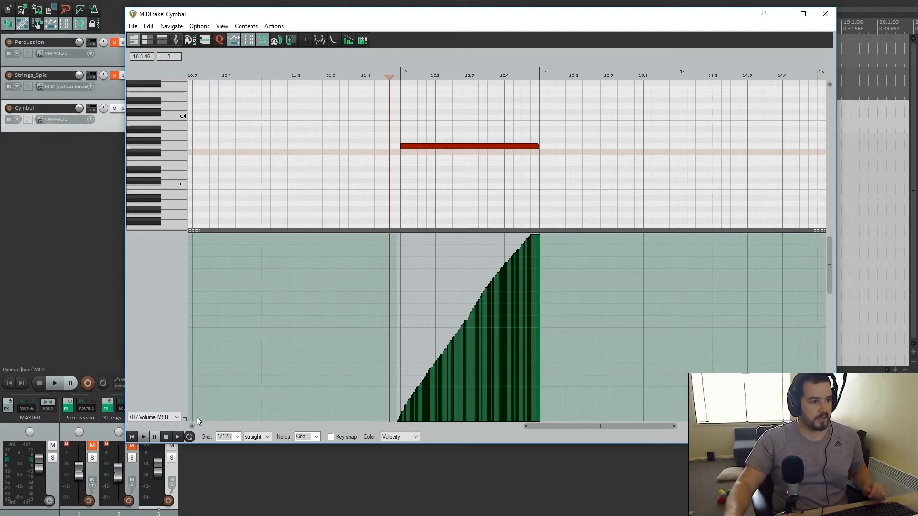
{"action": "left_click", "coordinate": [142, 435]}
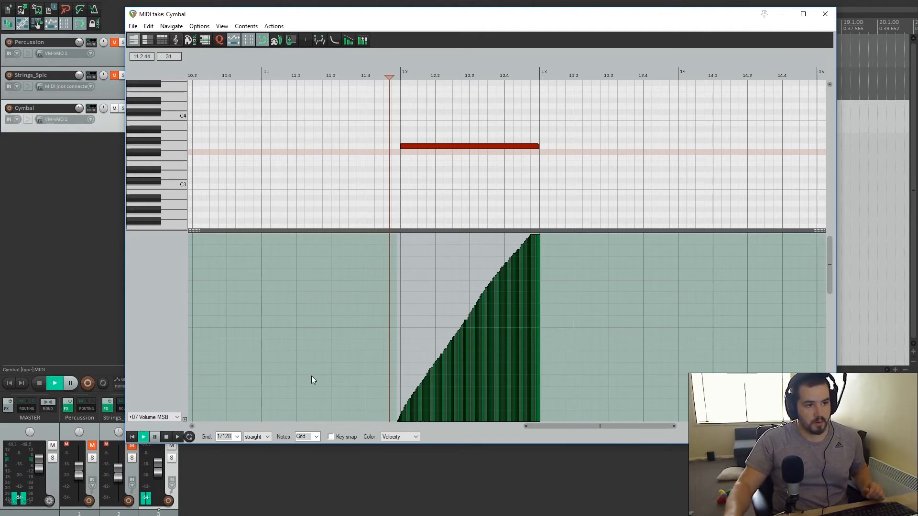
{"action": "key", "text": "space"}
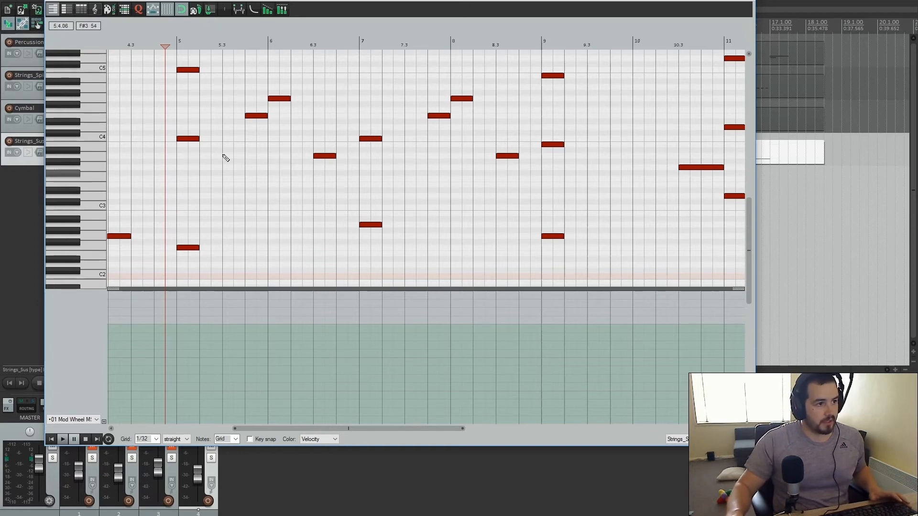
Play back the unedited Strings_Sus part from just before bar 5
{"action": "left_click_drag", "start_coordinate": [286, 1], "coordinate": [295, 1]}
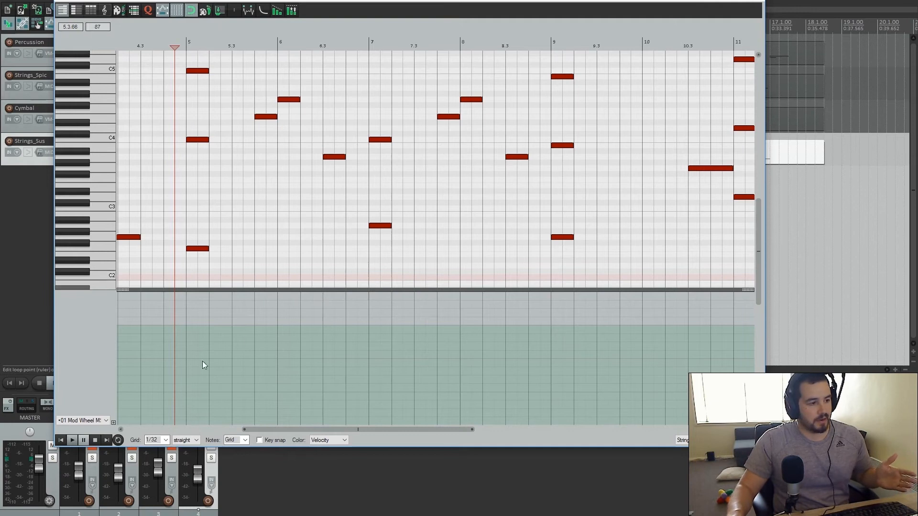
{"action": "left_click", "coordinate": [72, 440]}
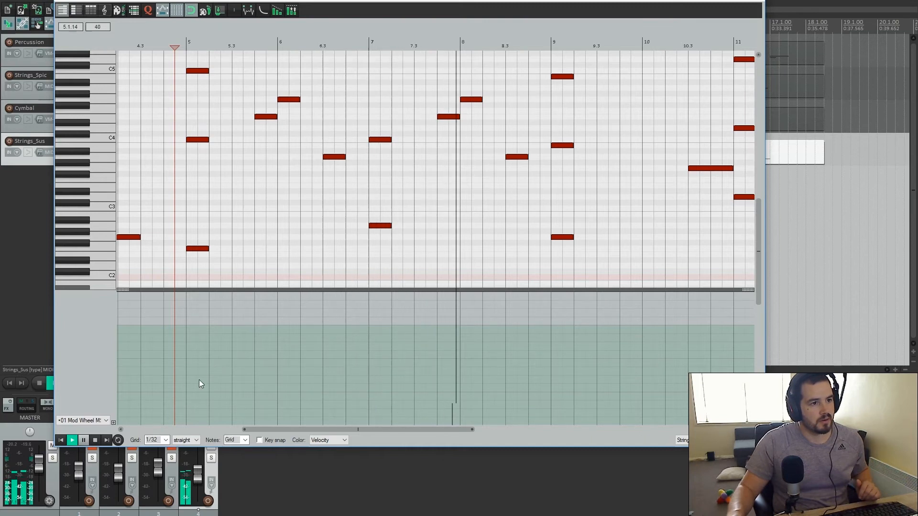
{"action": "left_click", "coordinate": [96, 441]}
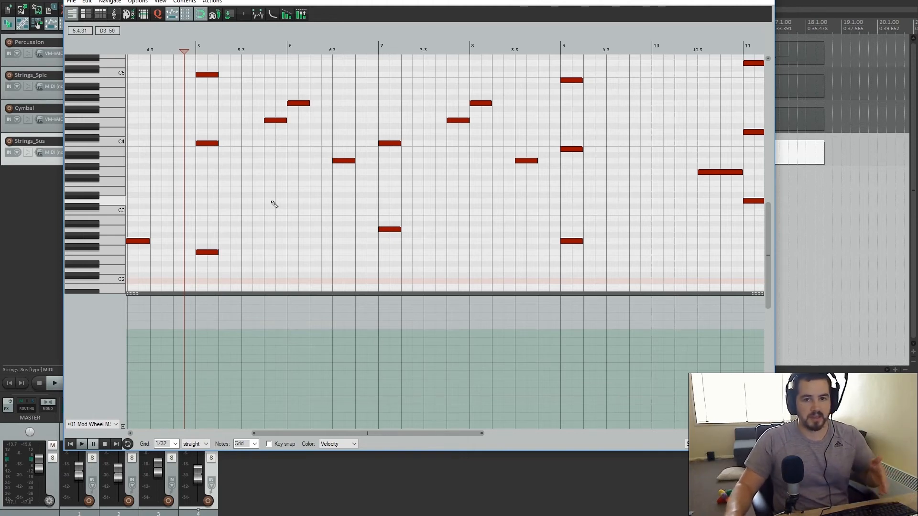
Show the 64 Hold Pedal lane, add a pedal-on event at full value just before bar 5, and play it back
{"action": "left_click", "coordinate": [115, 424]}
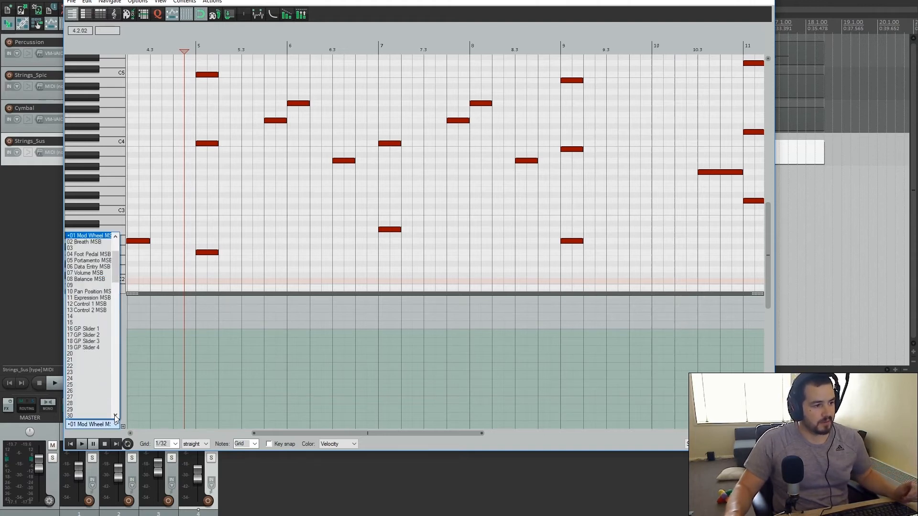
{"action": "left_click_drag", "start_coordinate": [117, 251], "coordinate": [117, 304]}
{"action": "left_click", "coordinate": [89, 366]}
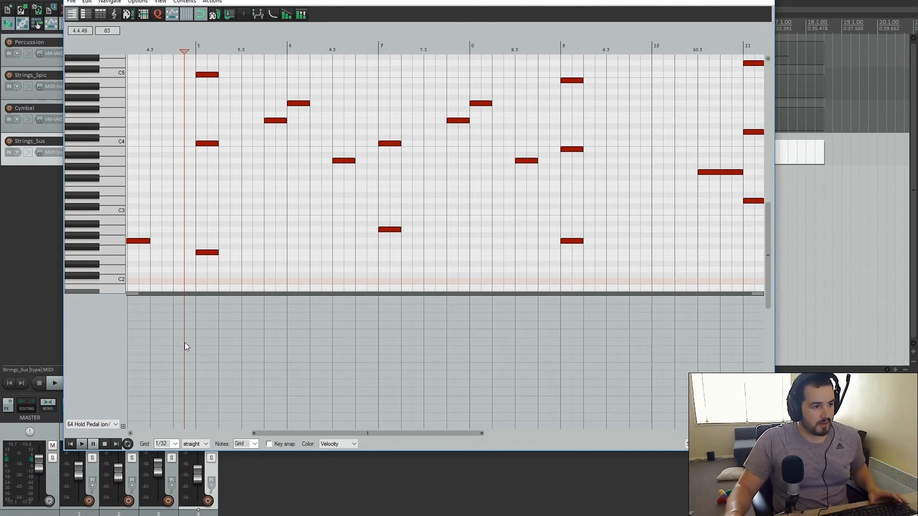
{"action": "left_click", "coordinate": [186, 299]}
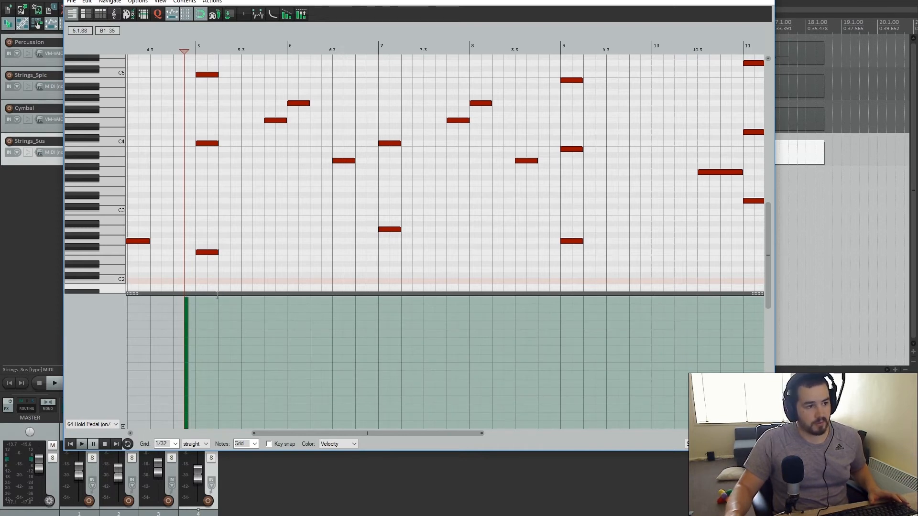
{"action": "mouse_move", "coordinate": [185, 309]}
{"action": "left_mouse_down"}
{"action": "mouse_move", "coordinate": [188, 402]}
{"action": "mouse_move", "coordinate": [187, 322]}
{"action": "left_mouse_up"}
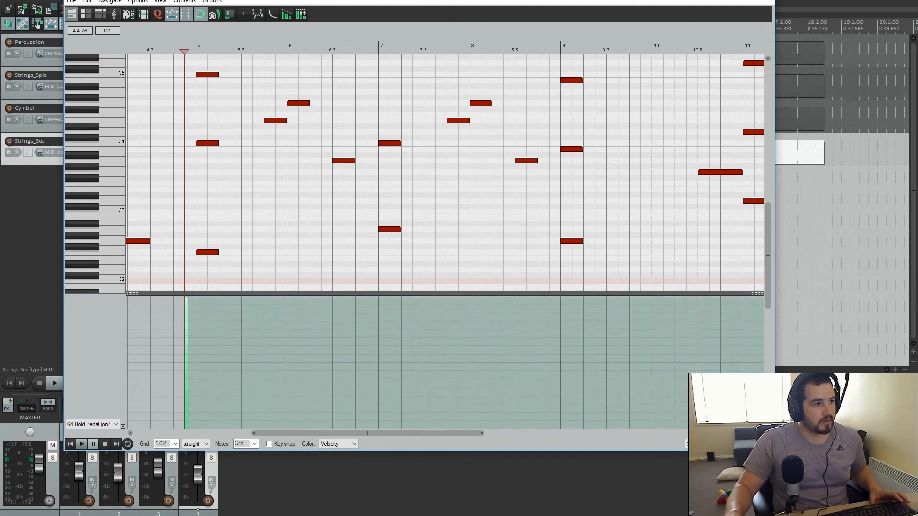
{"action": "left_click", "coordinate": [81, 443]}
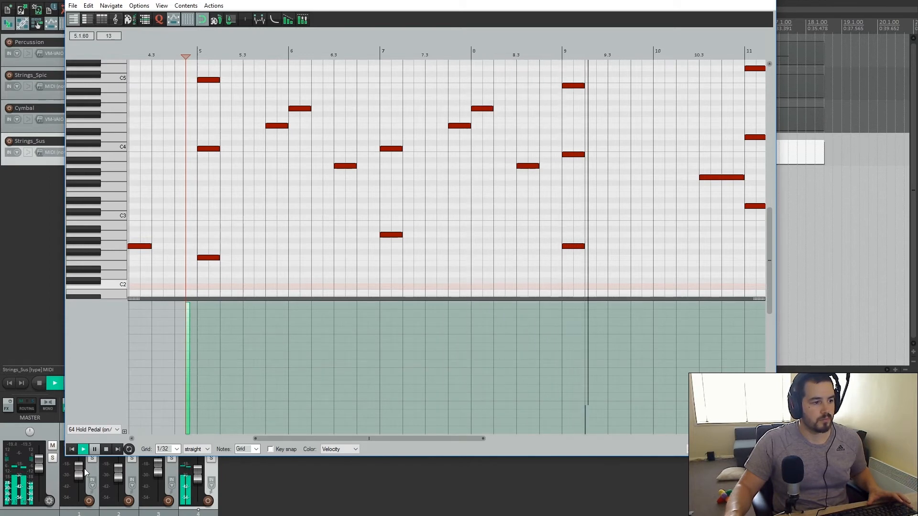
{"action": "key", "text": "space"}
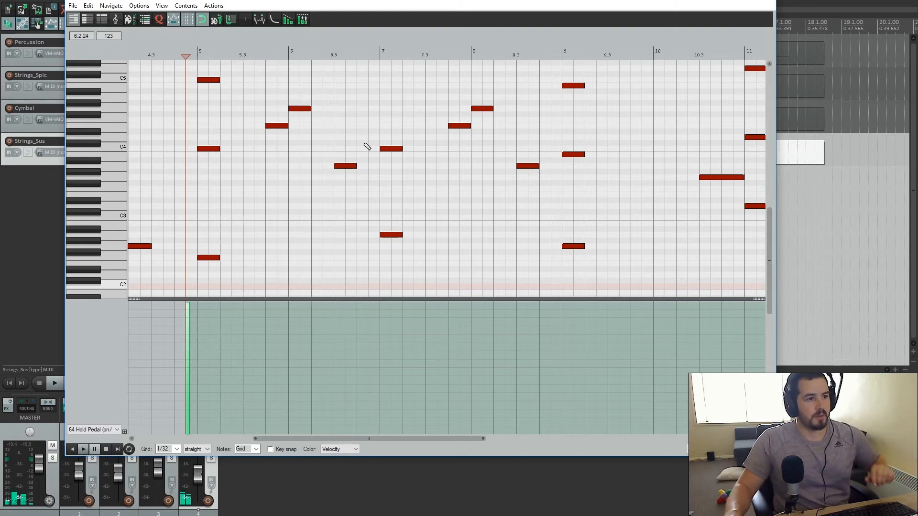
Release the hold pedal to zero just after bars 7 and 9, re-engage it at full right after each, and play it back
{"action": "left_click_drag", "start_coordinate": [770, 220], "coordinate": [769, 221]}
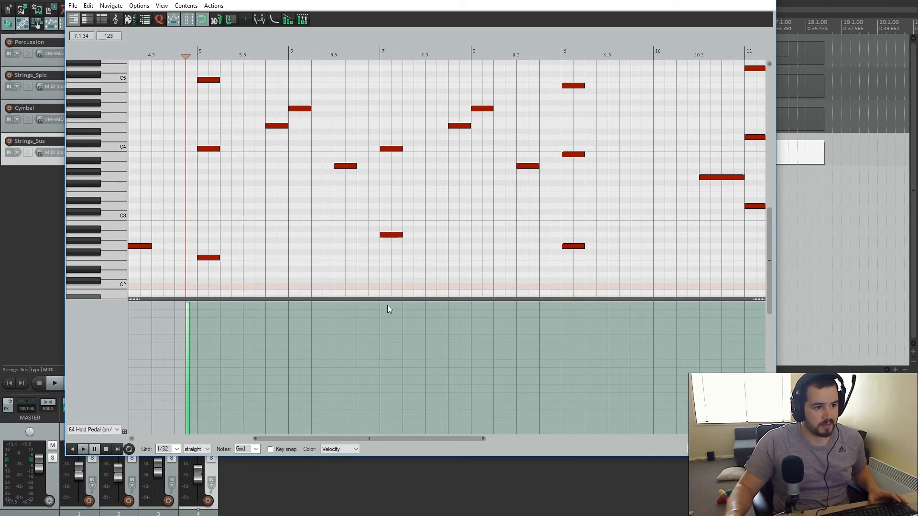
{"action": "left_click_drag", "start_coordinate": [385, 308], "coordinate": [383, 441]}
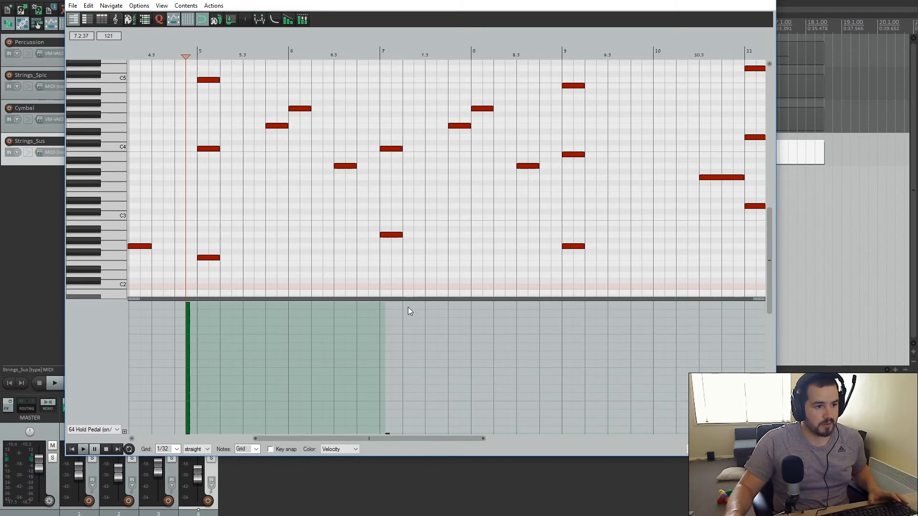
{"action": "left_click_drag", "start_coordinate": [398, 311], "coordinate": [400, 294]}
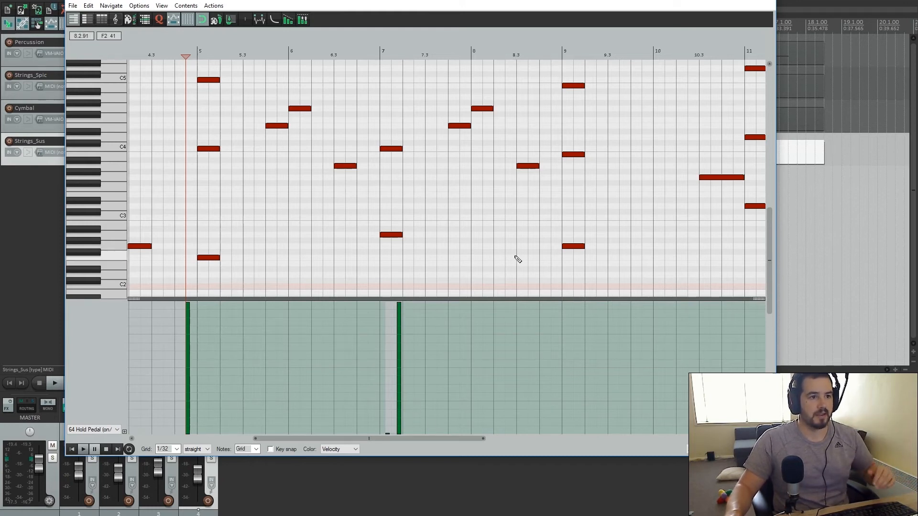
{"action": "left_click_drag", "start_coordinate": [565, 308], "coordinate": [568, 458]}
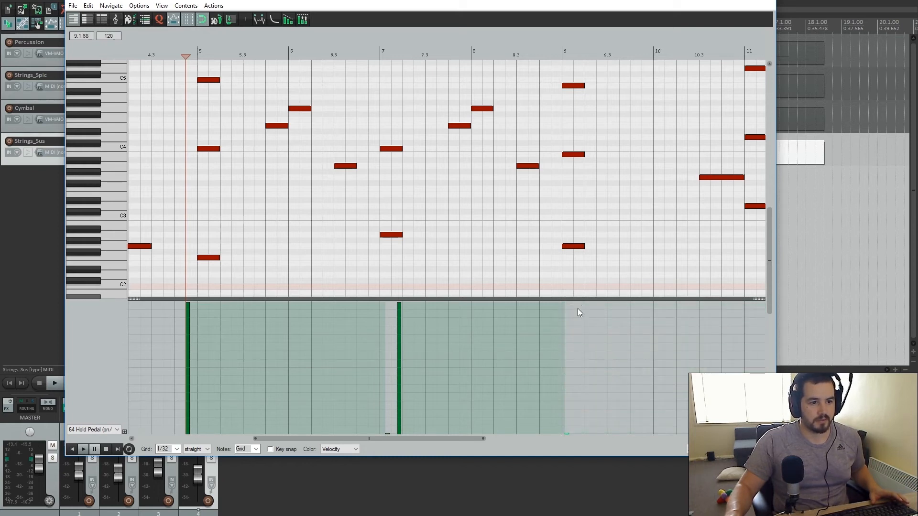
{"action": "left_click_drag", "start_coordinate": [577, 309], "coordinate": [578, 290]}
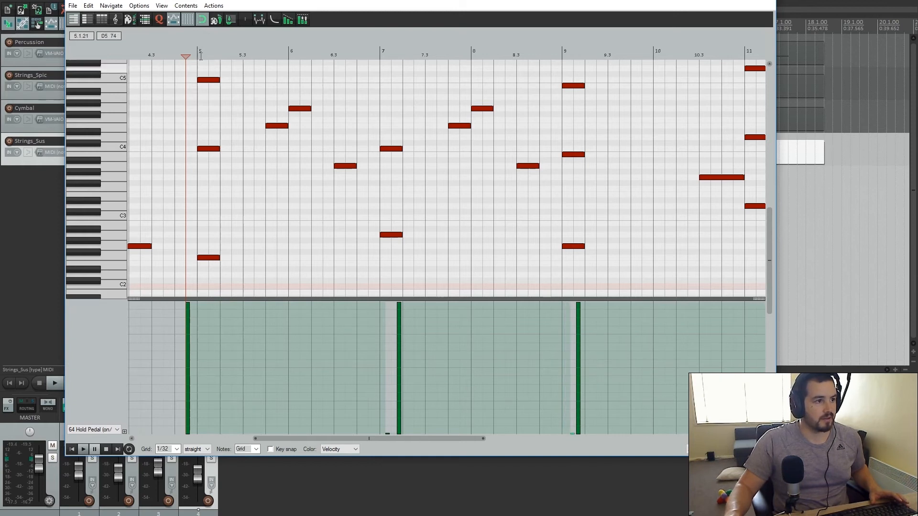
{"action": "left_click", "coordinate": [84, 449]}
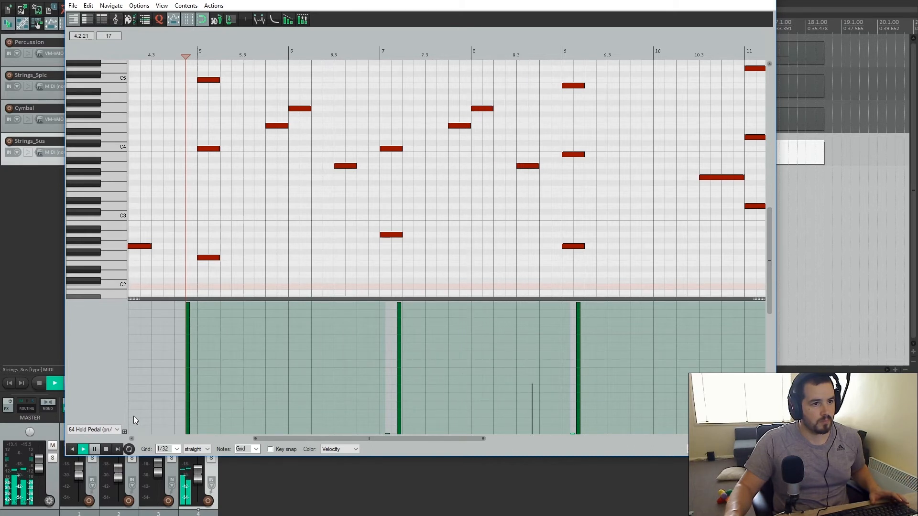
{"action": "left_click", "coordinate": [106, 448]}
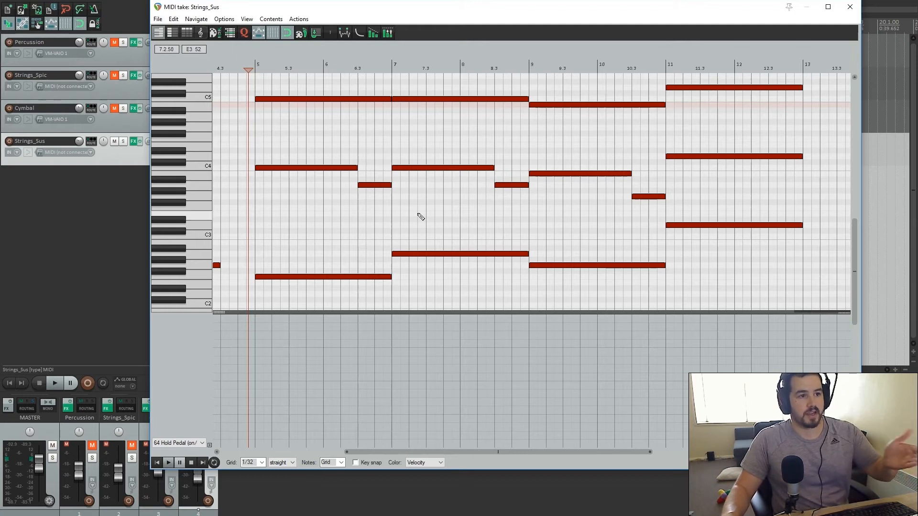
Play back the long-note chords without pedal, and add hold pedal on just before bar 7 and off just after it
{"action": "key", "text": "space"}
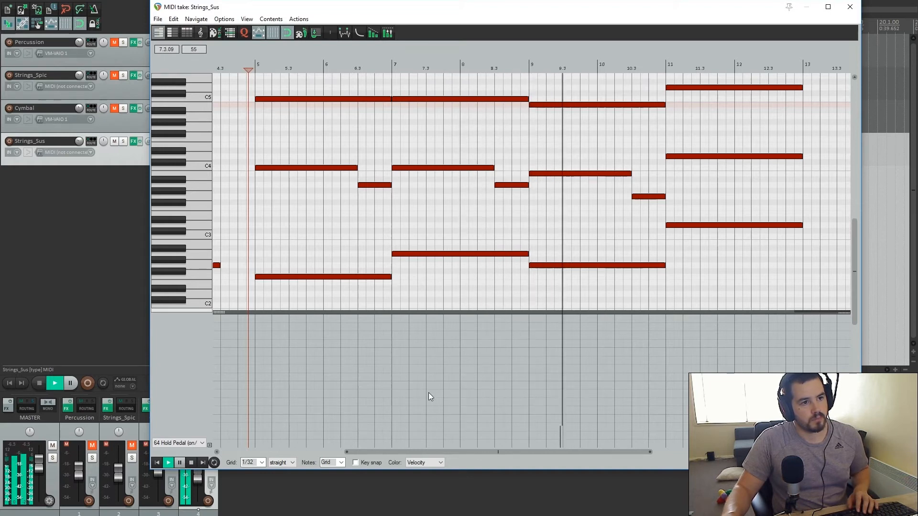
{"action": "left_click", "coordinate": [192, 463]}
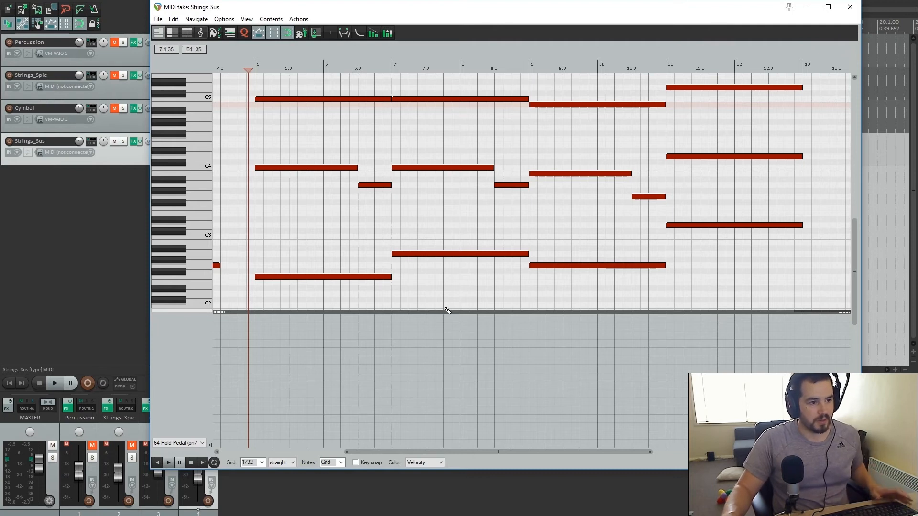
{"action": "left_click_drag", "start_coordinate": [383, 319], "coordinate": [385, 306]}
{"action": "left_click", "coordinate": [385, 327]}
{"action": "key", "text": "Delete"}
{"action": "left_click", "coordinate": [384, 319]}
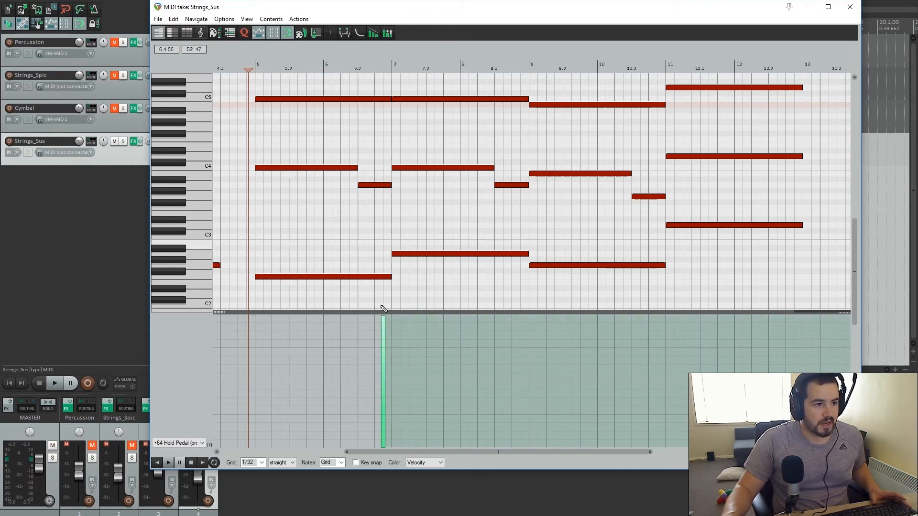
{"action": "left_click", "coordinate": [398, 320]}
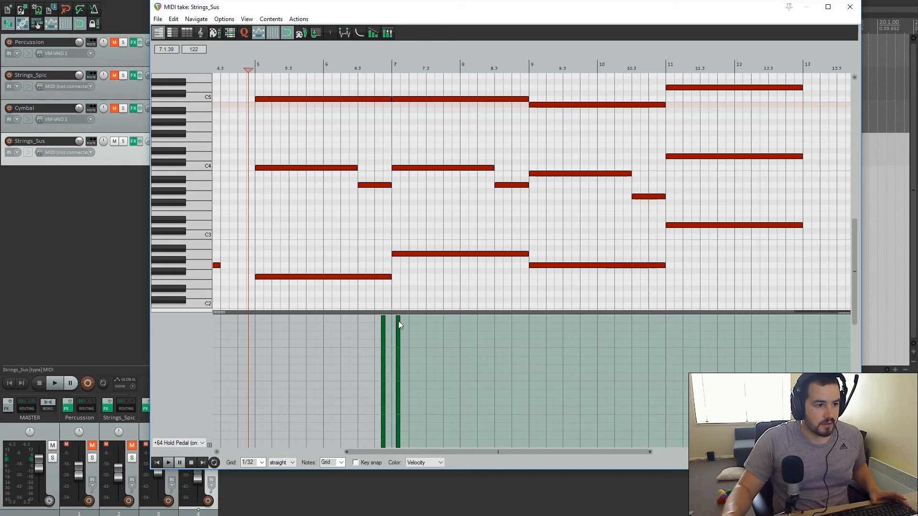
{"action": "mouse_move", "coordinate": [402, 318]}
{"action": "left_mouse_down"}
{"action": "mouse_move", "coordinate": [392, 406]}
{"action": "mouse_move", "coordinate": [400, 444]}
{"action": "left_mouse_up"}
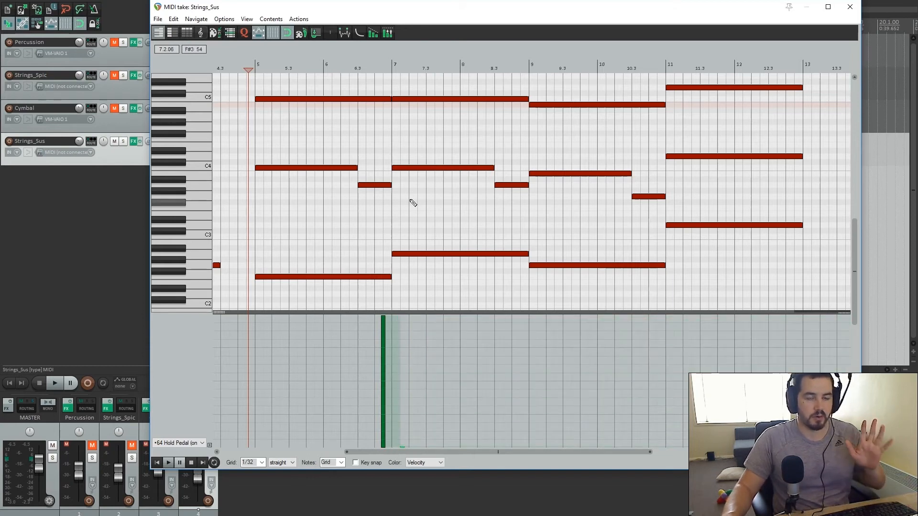
Add hold pedal on just before and off just after the chord changes at bars 9 and 11
{"action": "left_click", "coordinate": [519, 319]}
{"action": "left_click", "coordinate": [521, 321]}
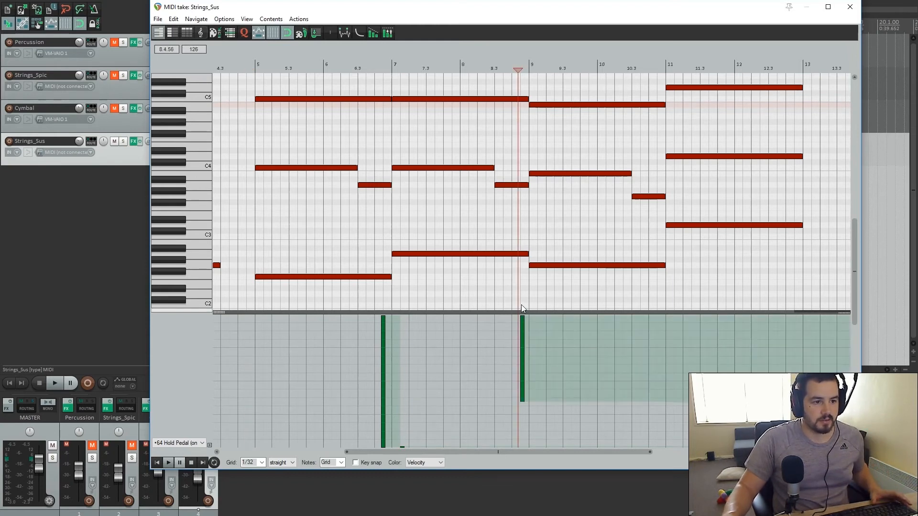
{"action": "left_click", "coordinate": [535, 318]}
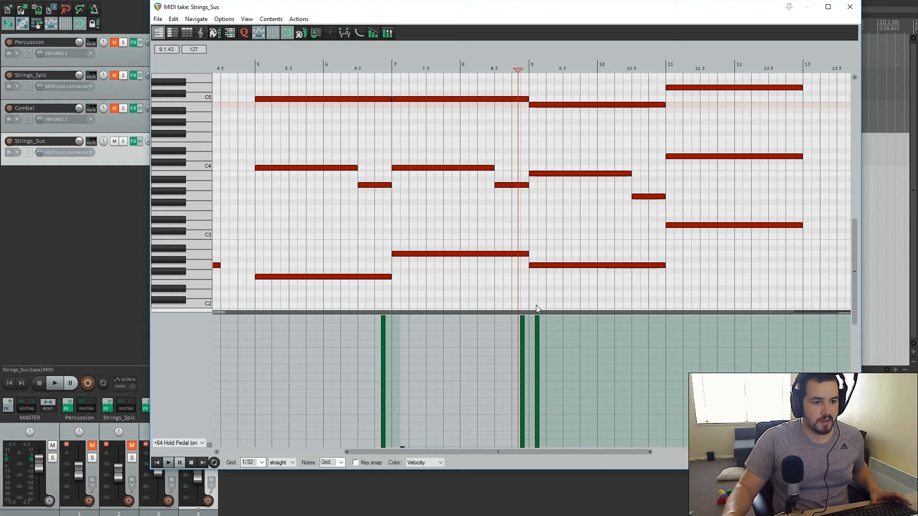
{"action": "left_click_drag", "start_coordinate": [535, 319], "coordinate": [541, 485]}
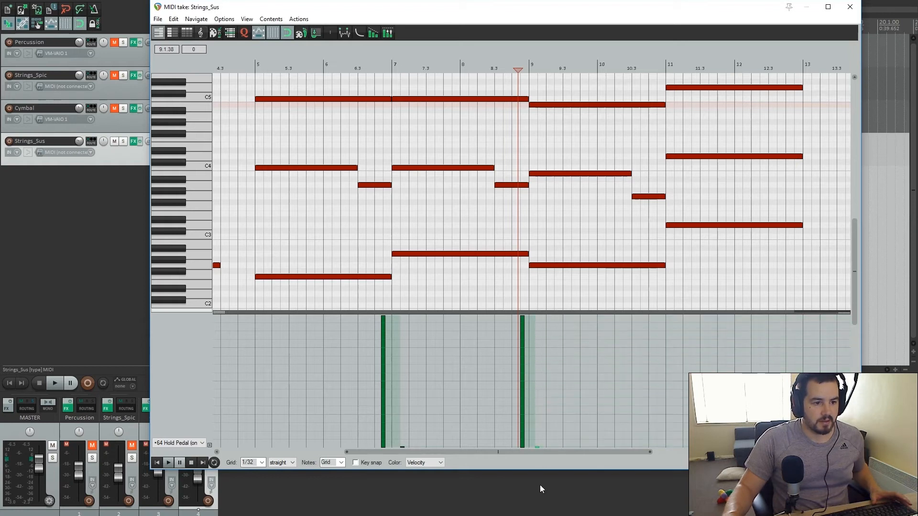
{"action": "left_click", "coordinate": [658, 317]}
{"action": "left_click", "coordinate": [673, 317]}
{"action": "left_click_drag", "start_coordinate": [673, 318], "coordinate": [675, 483]}
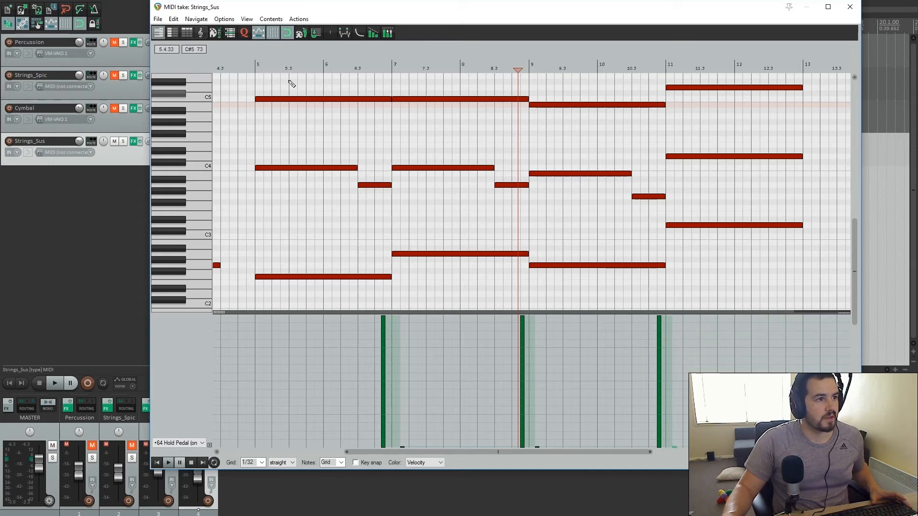
Play back the Strings_Sus part with its overlapping pedal events from just before bar 5
{"action": "left_click", "coordinate": [249, 65]}
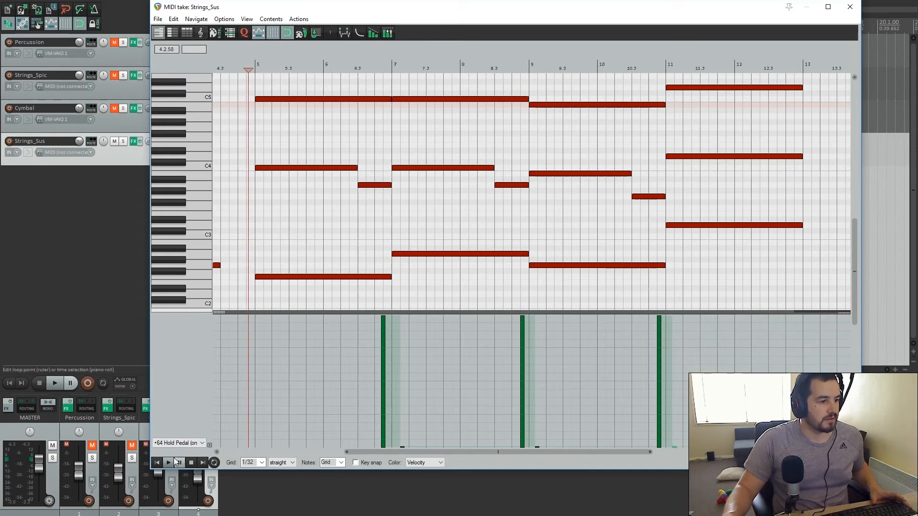
{"action": "key", "text": "space"}
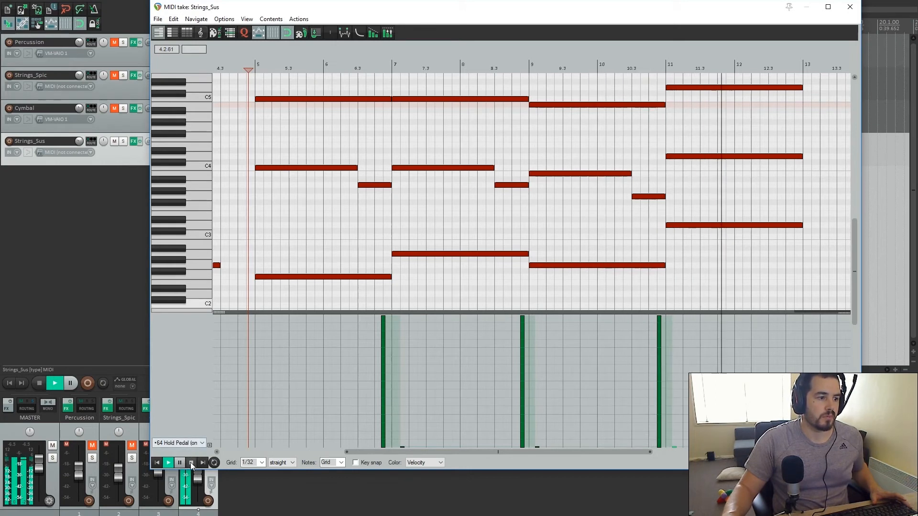
{"action": "left_click", "coordinate": [190, 463]}
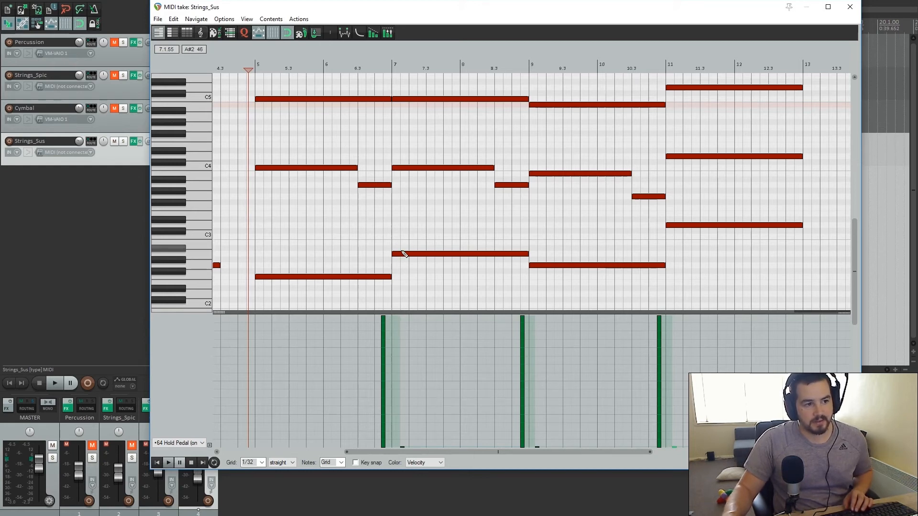
Erase all hold pedal events around bars 7, 9 and 11
{"action": "left_click_drag", "start_coordinate": [384, 328], "coordinate": [444, 484]}
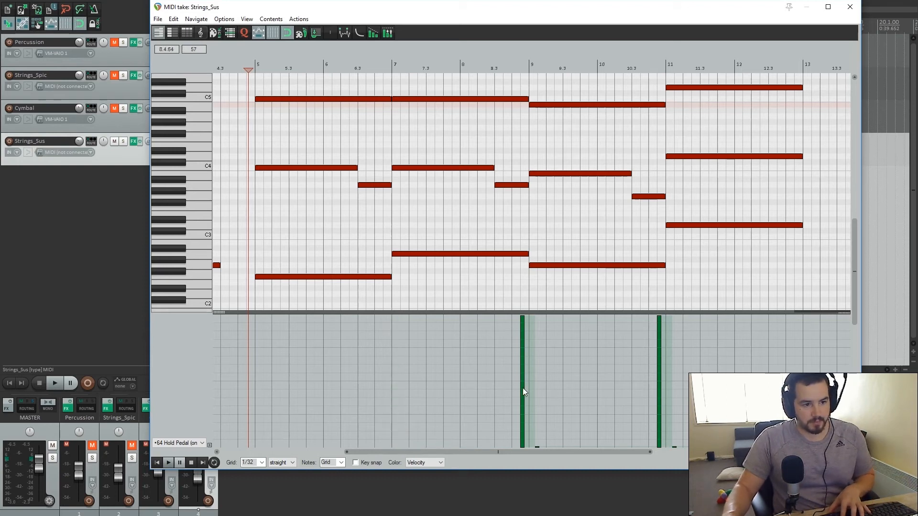
{"action": "left_click_drag", "start_coordinate": [523, 389], "coordinate": [587, 481]}
{"action": "left_click_drag", "start_coordinate": [658, 367], "coordinate": [676, 441]}
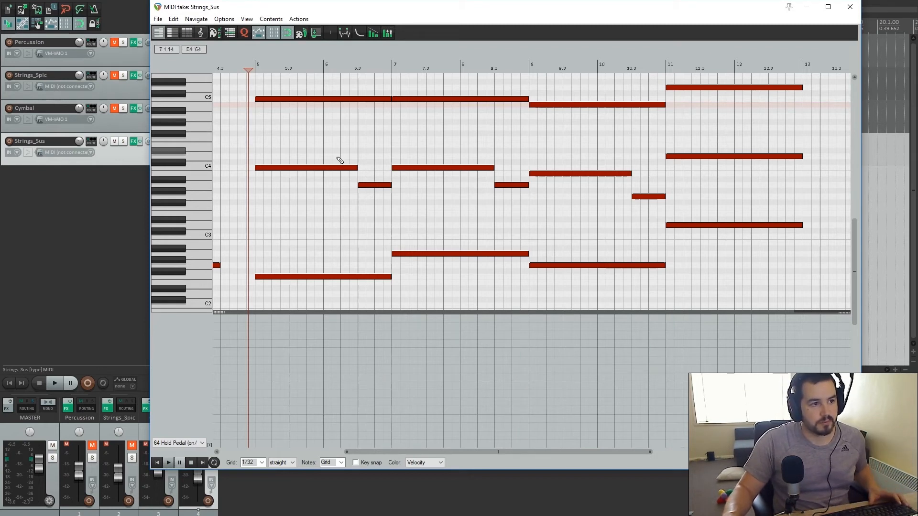
Select all notes from bar 5 except the two C5 notes and extend their starts slightly earlier, overlapping the chord changes
{"action": "left_click_drag", "start_coordinate": [300, 151], "coordinate": [707, 293]}
{"action": "left_click_drag", "start_coordinate": [629, 83], "coordinate": [697, 123]}
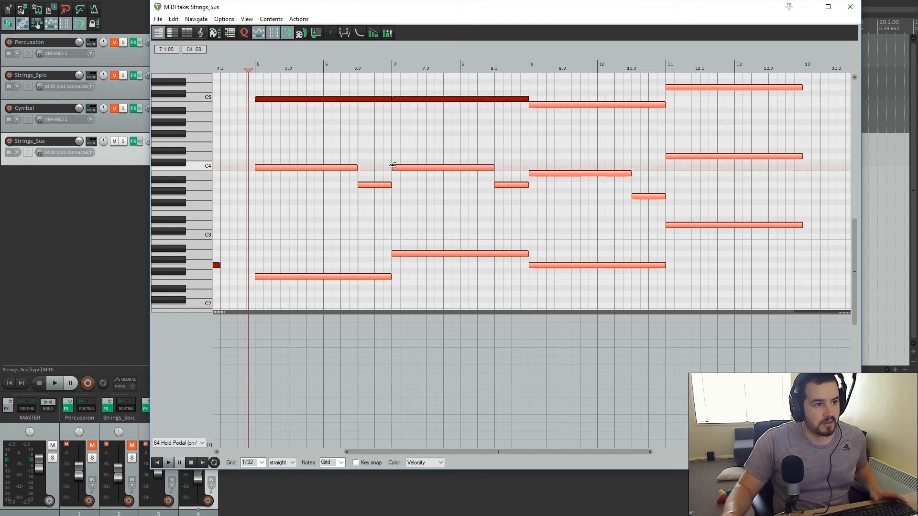
{"action": "left_click_drag", "start_coordinate": [391, 169], "coordinate": [389, 169]}
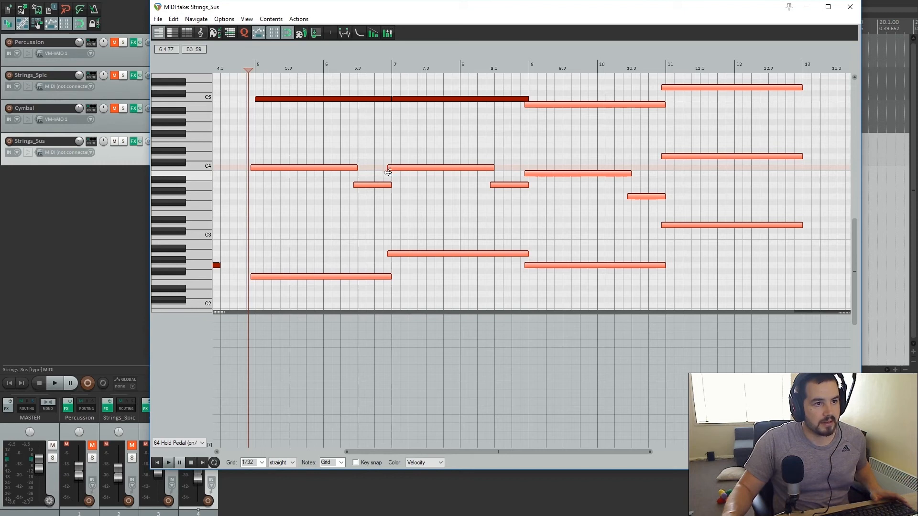
{"action": "left_click_drag", "start_coordinate": [387, 174], "coordinate": [384, 174]}
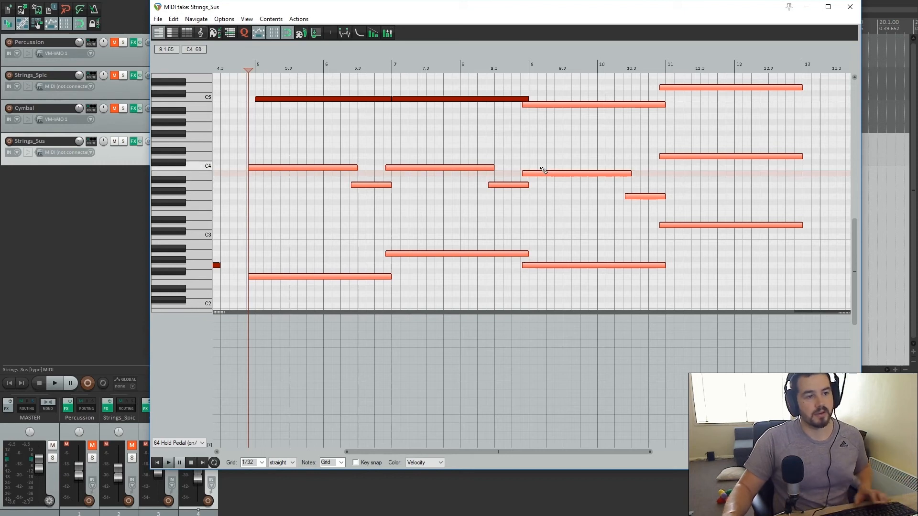
{"action": "left_click", "coordinate": [388, 161]}
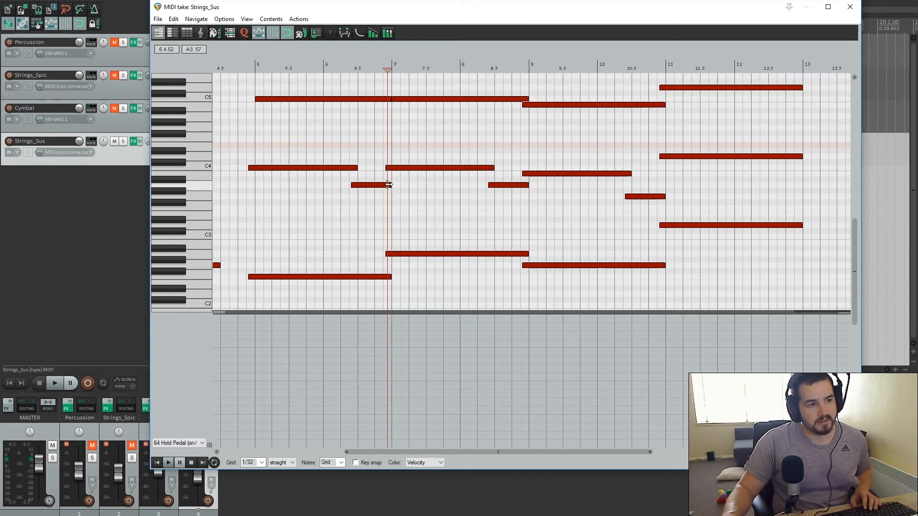
Replace the two repeated C5 notes with one C5 held from bar 5 to bar 9, and set the edit cursor just before bar 5
{"action": "left_click", "coordinate": [390, 168]}
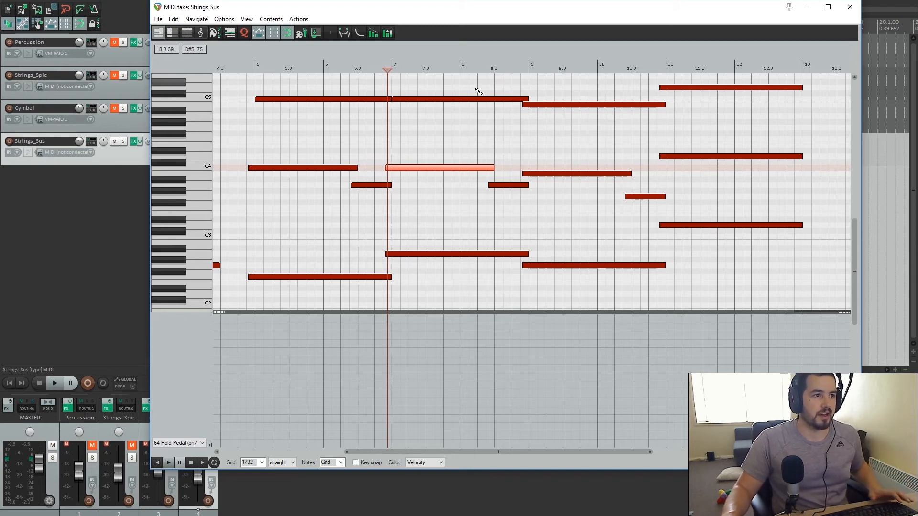
{"action": "left_click", "coordinate": [383, 100]}
{"action": "left_click", "coordinate": [401, 100]}
{"action": "left_click", "coordinate": [385, 100]}
{"action": "left_click", "coordinate": [400, 100]}
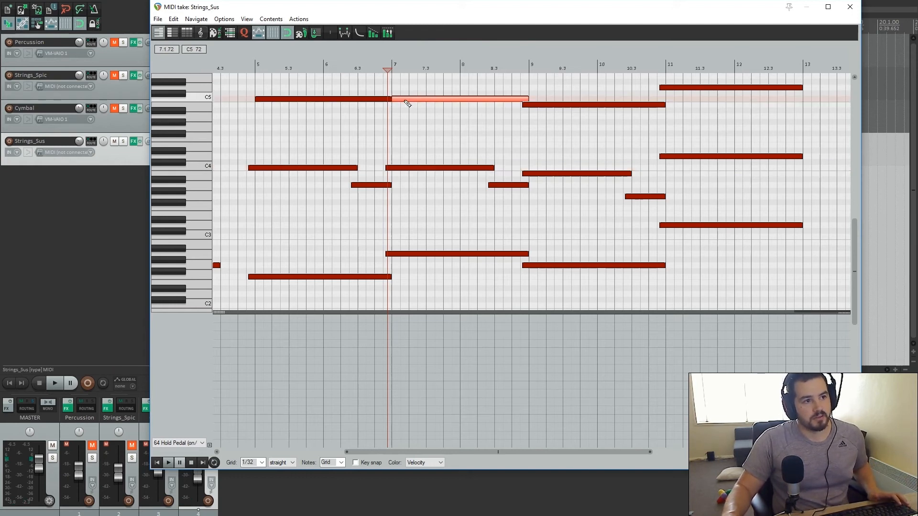
{"action": "key", "text": "Delete"}
{"action": "left_click_drag", "start_coordinate": [389, 99], "coordinate": [520, 113]}
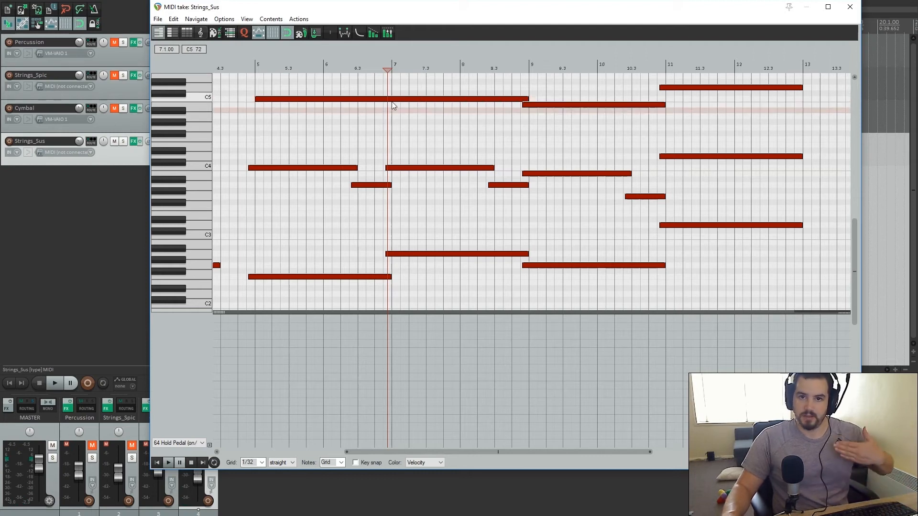
{"action": "left_click", "coordinate": [250, 65]}
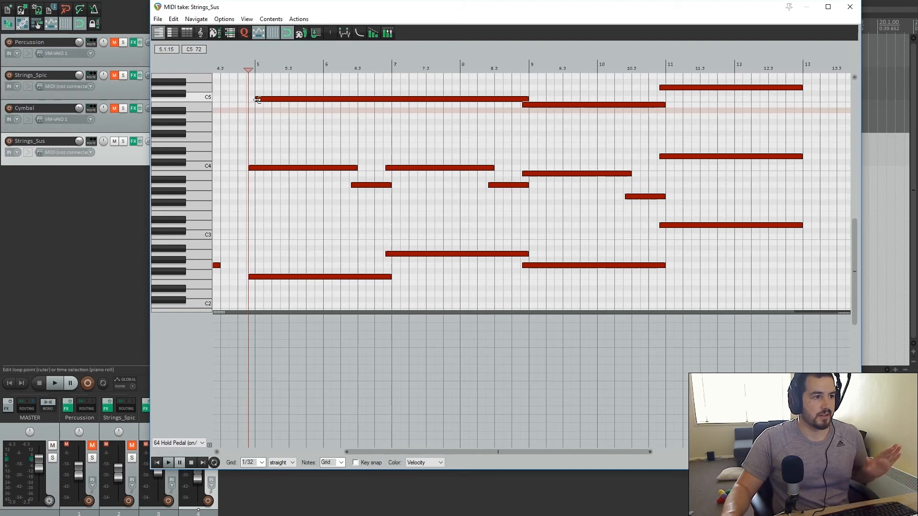
Extend the start of the long C5 note slightly before bar 5 and play back the overlapping Strings_Sus part
{"action": "left_click_drag", "start_coordinate": [255, 99], "coordinate": [250, 99]}
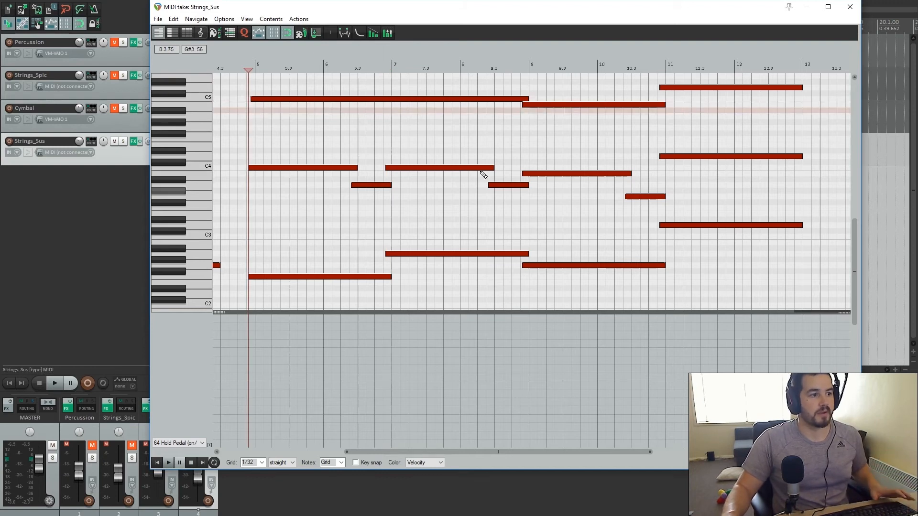
{"action": "left_click", "coordinate": [246, 65]}
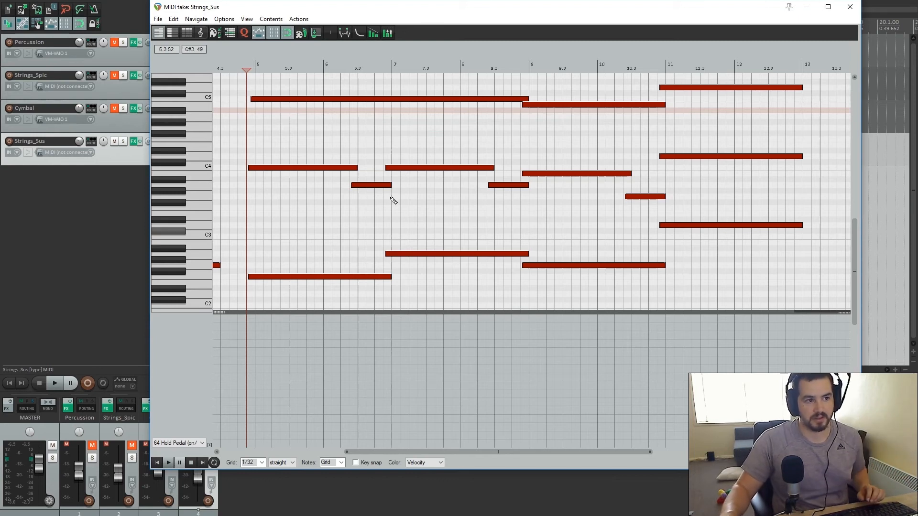
{"action": "left_click", "coordinate": [169, 462]}
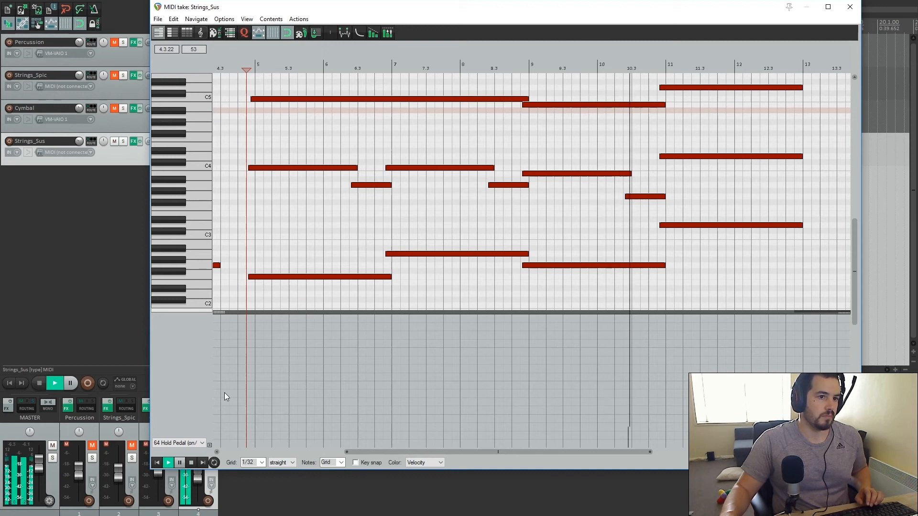
{"action": "left_click", "coordinate": [193, 465]}
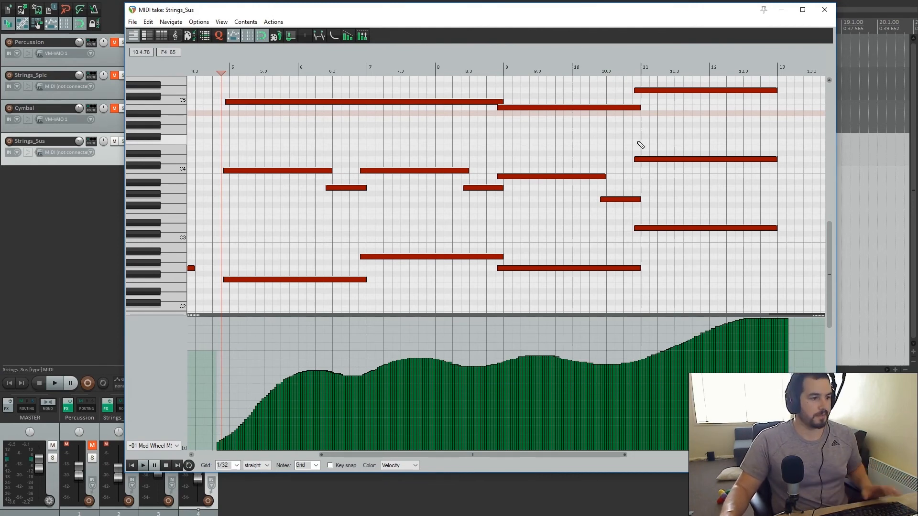
Play back the Choir_Women melody from just before bar 5
{"action": "left_click_drag", "start_coordinate": [465, 12], "coordinate": [464, 17]}
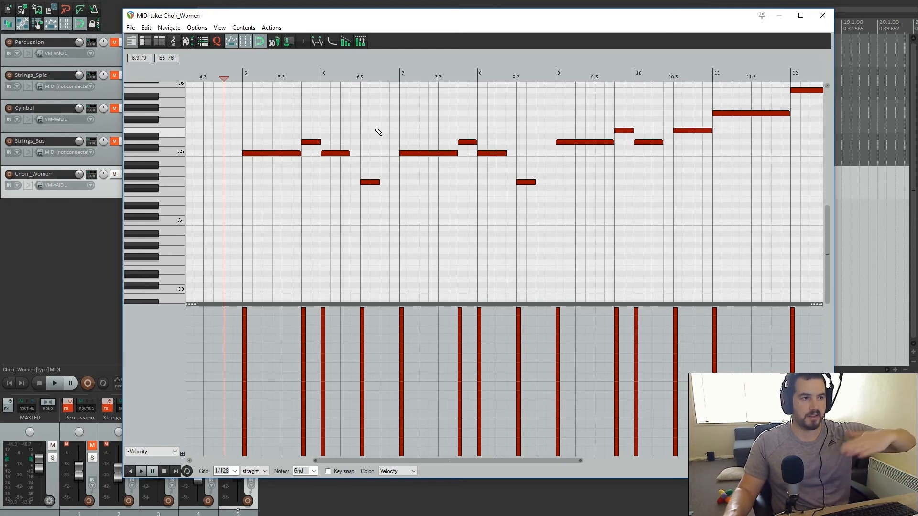
{"action": "left_click", "coordinate": [141, 472]}
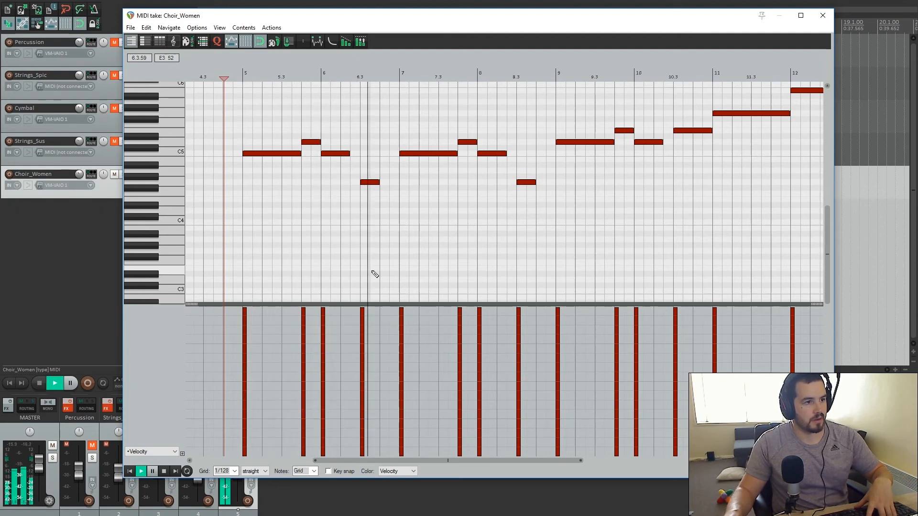
{"action": "left_click", "coordinate": [164, 472]}
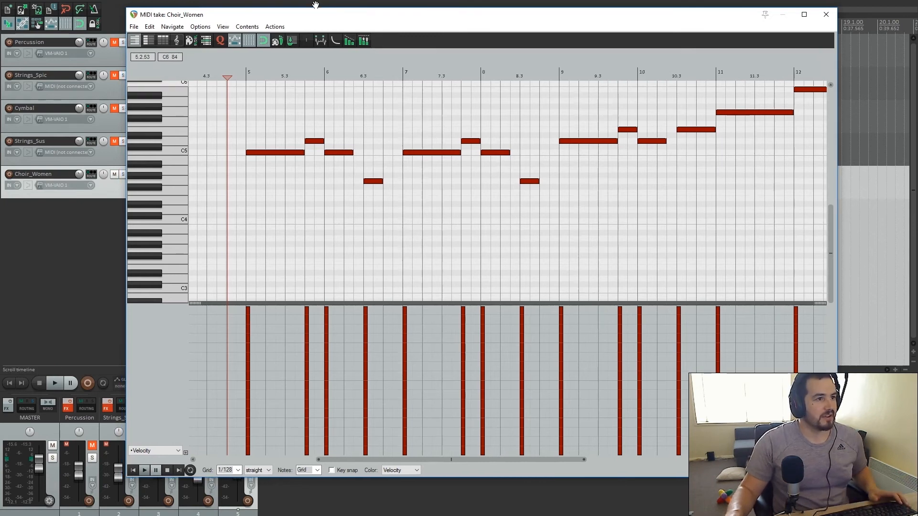
{"action": "left_click_drag", "start_coordinate": [299, 20], "coordinate": [324, 17]}
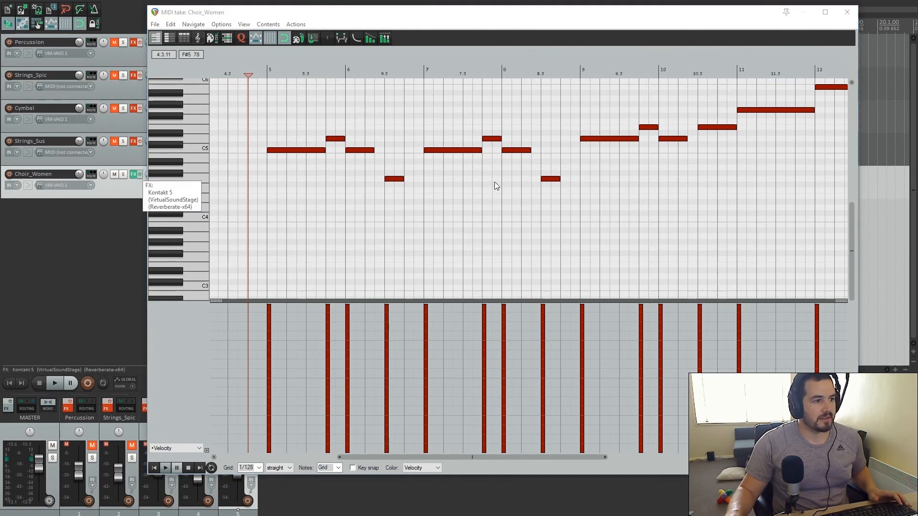
Examine the Vowel 1 choices and keyswitch settings of the Choir_Women track's Olympus Elements instrument in Kontakt
{"action": "left_click", "coordinate": [134, 174]}
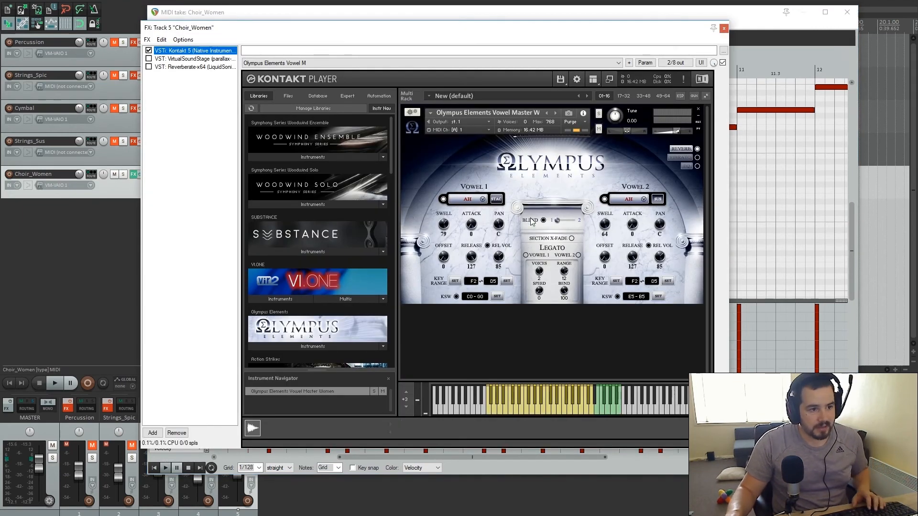
{"action": "left_click", "coordinate": [483, 200]}
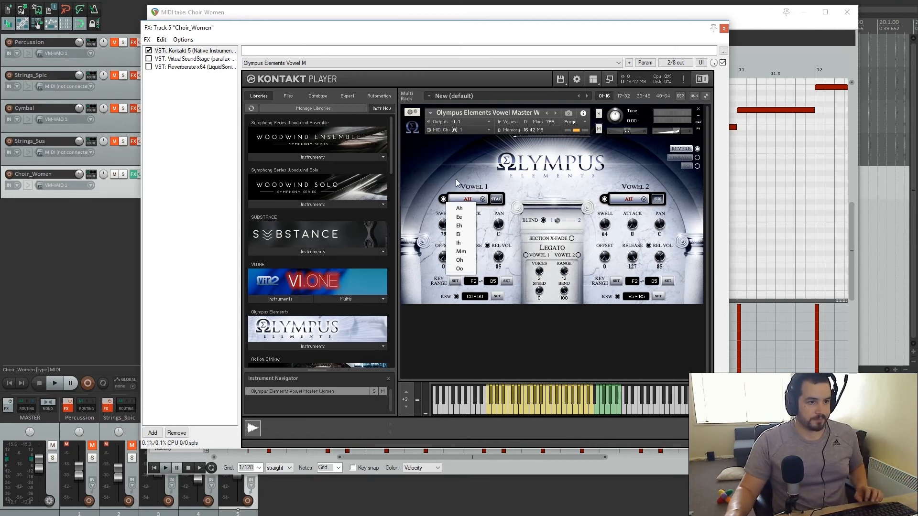
{"action": "left_click", "coordinate": [470, 179]}
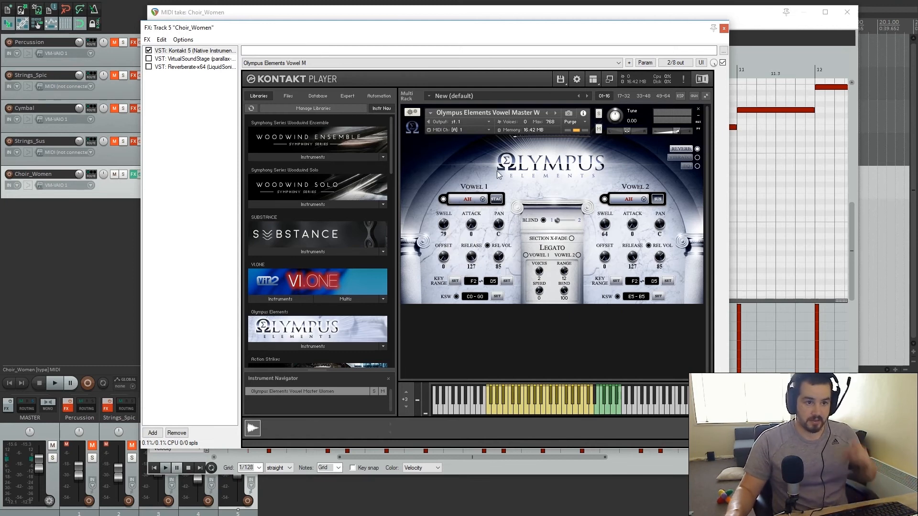
{"action": "left_click_drag", "start_coordinate": [460, 30], "coordinate": [460, 32]}
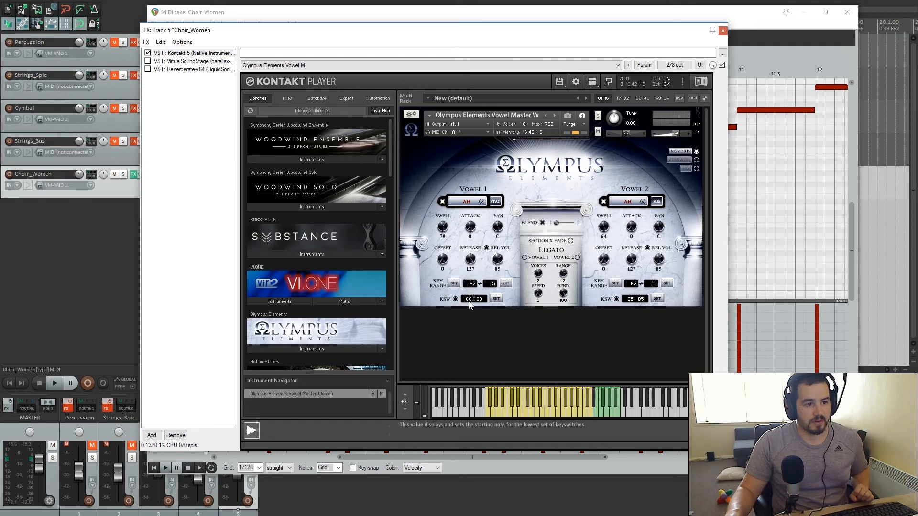
{"action": "left_click", "coordinate": [464, 201]}
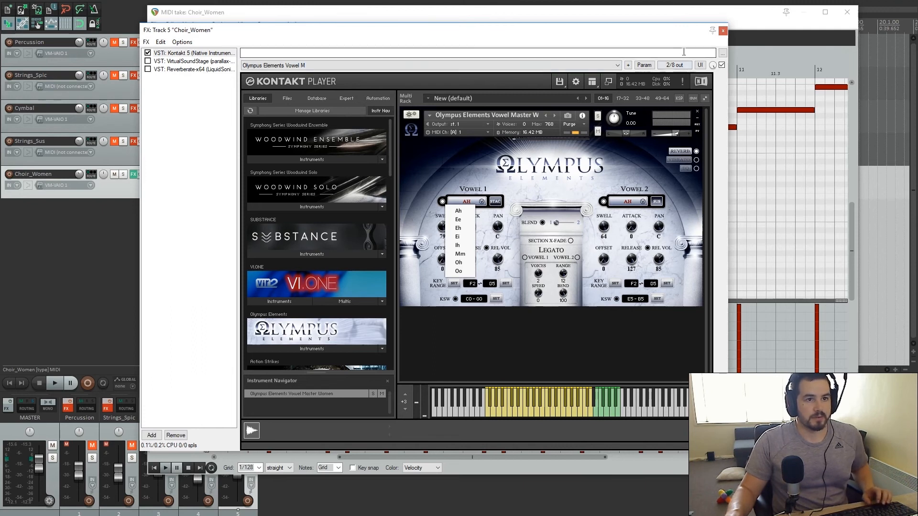
{"action": "left_click", "coordinate": [723, 33]}
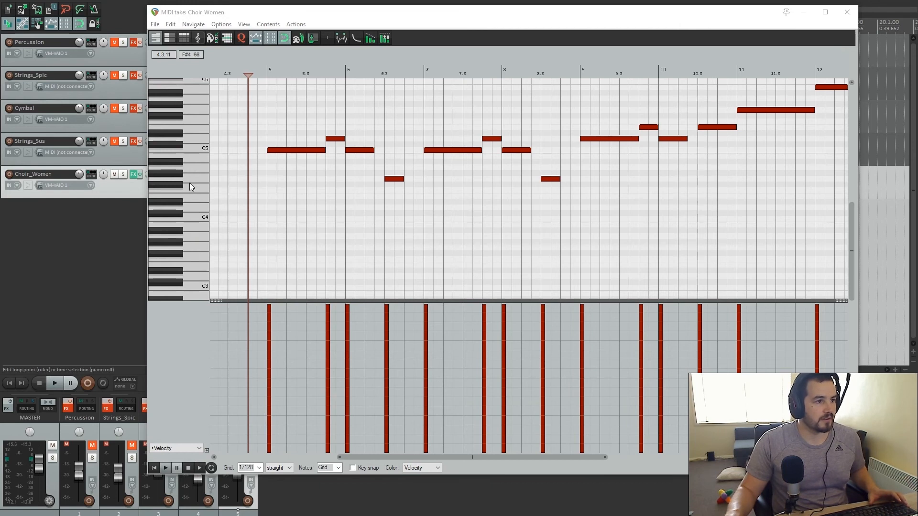
Insert a short C1 keyswitch note just before bar 5 in the Choir_Women part and audition it from slightly earlier
{"action": "left_click", "coordinate": [267, 72]}
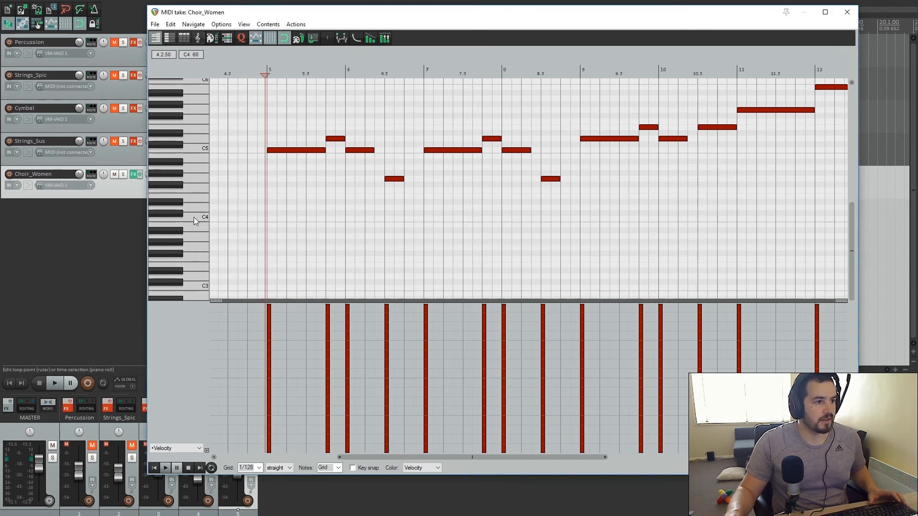
{"action": "scroll", "coordinate": [193, 217], "scroll_direction": "down", "scroll_amount": 6}
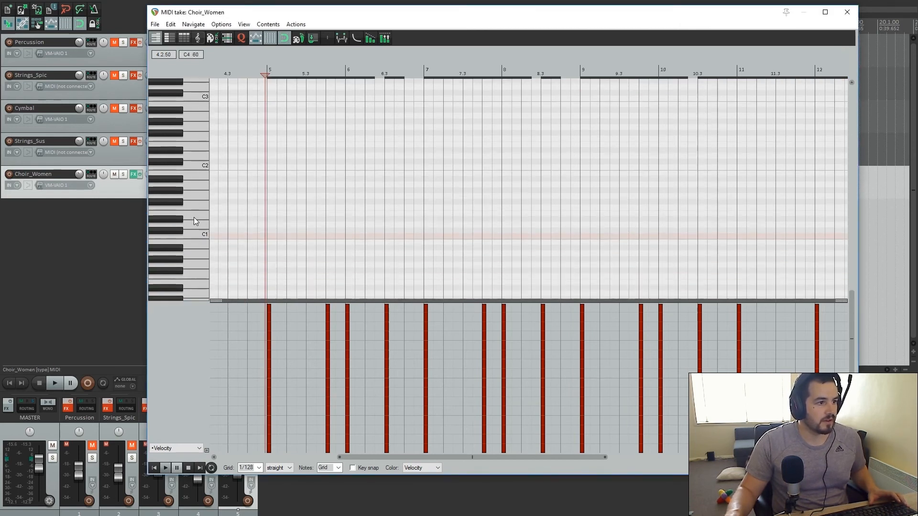
{"action": "scroll", "coordinate": [196, 217], "scroll_direction": "down", "scroll_amount": 1}
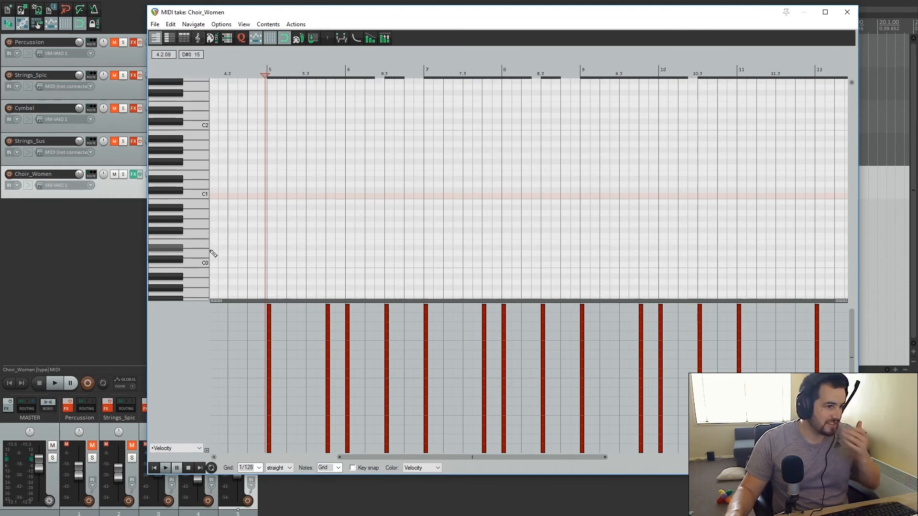
{"action": "left_click", "coordinate": [263, 197]}
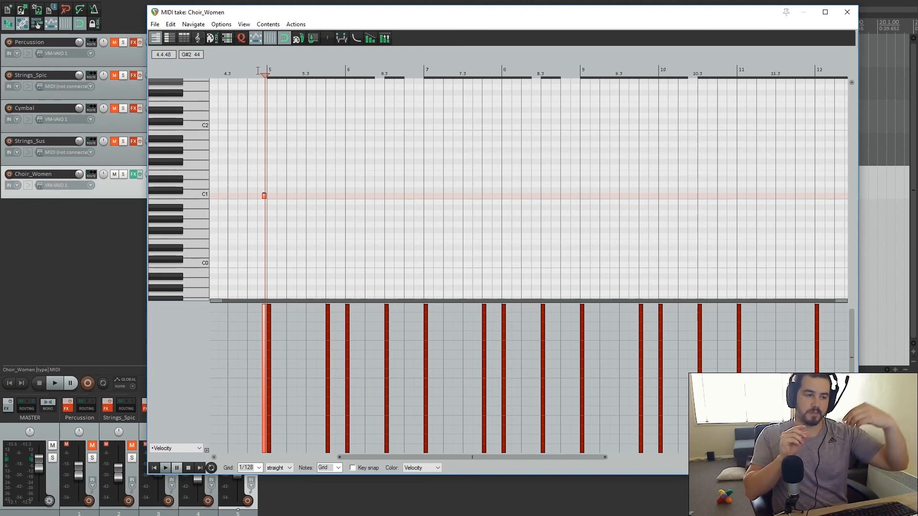
{"action": "left_click", "coordinate": [252, 73]}
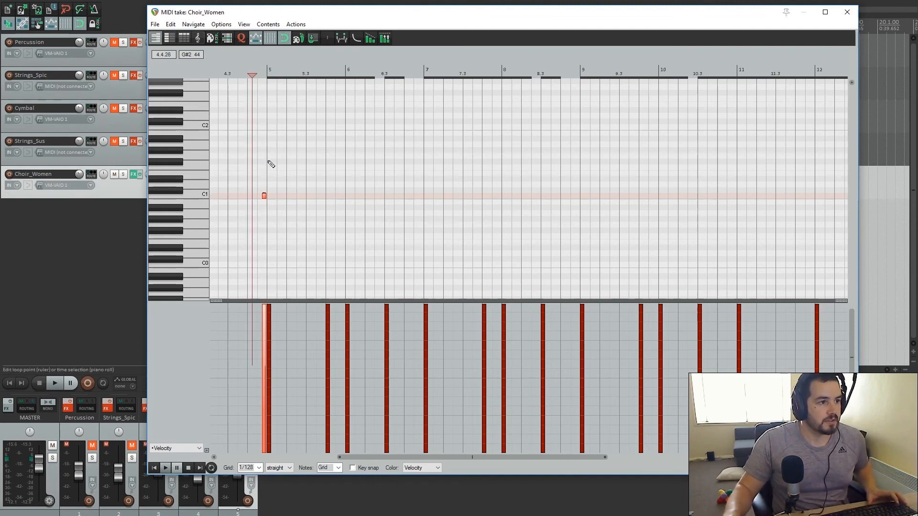
{"action": "left_click", "coordinate": [178, 469]}
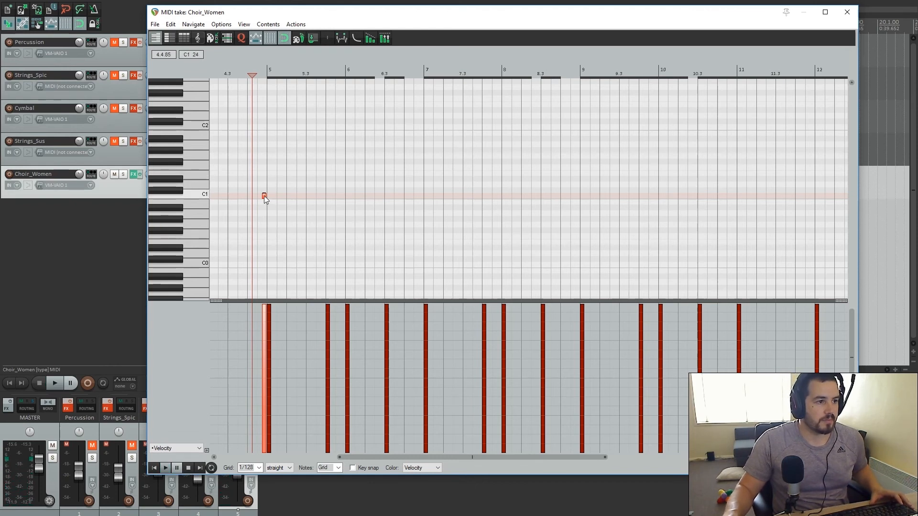
Audition other choir vowels by moving the keyswitch note before bar 5 to C#1, D1, E1 and F1 in turn
{"action": "left_click_drag", "start_coordinate": [263, 196], "coordinate": [264, 191]}
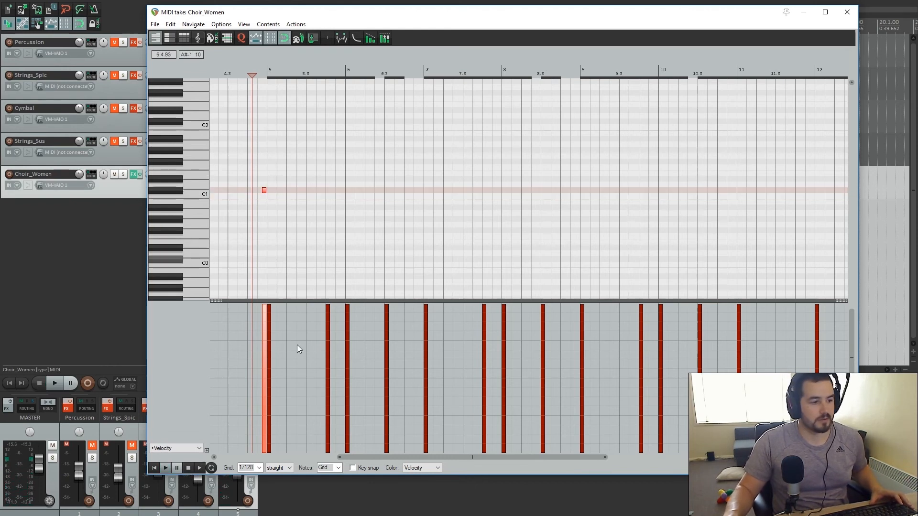
{"action": "left_click", "coordinate": [166, 468]}
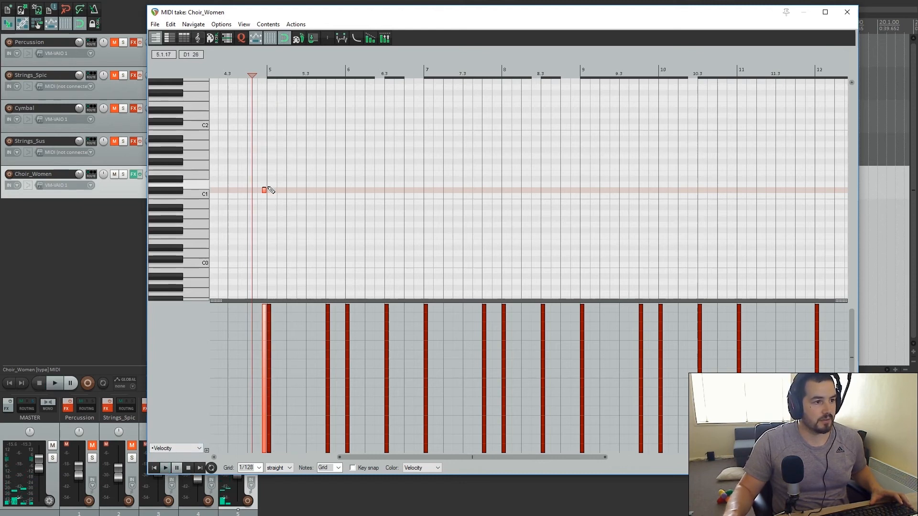
{"action": "left_click_drag", "start_coordinate": [263, 190], "coordinate": [264, 184]}
{"action": "key", "text": "space"}
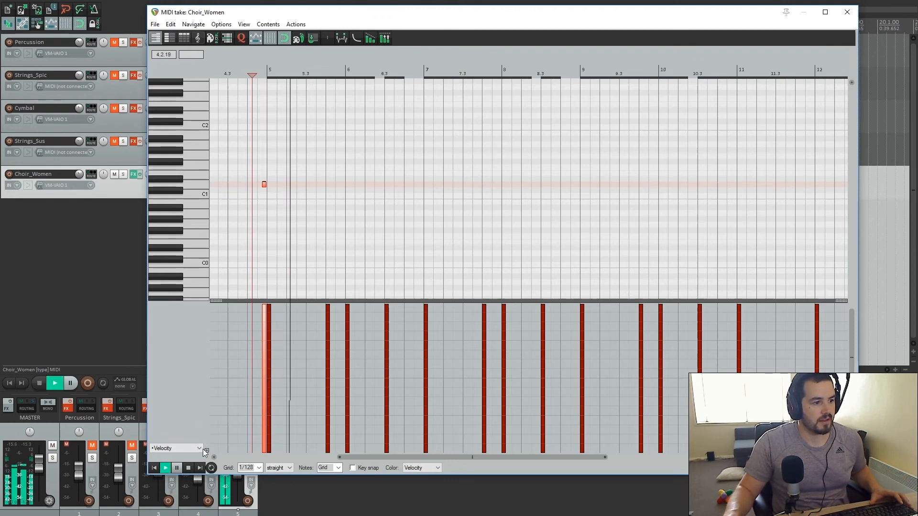
{"action": "key", "text": "space"}
{"action": "left_click_drag", "start_coordinate": [263, 185], "coordinate": [263, 173]}
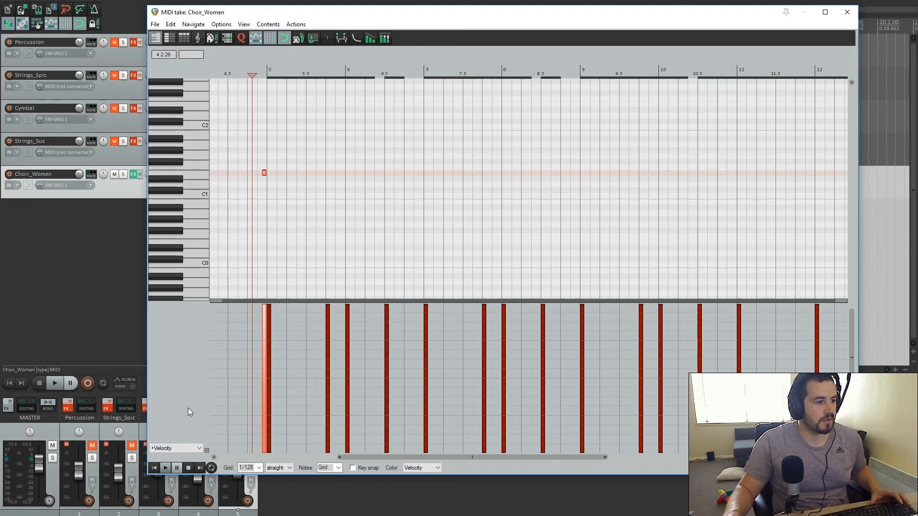
{"action": "left_click", "coordinate": [164, 467]}
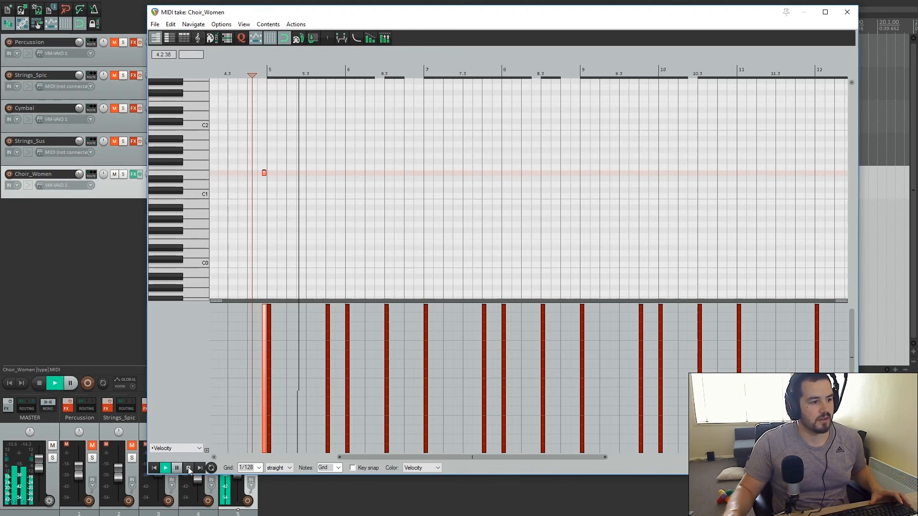
{"action": "left_click_drag", "start_coordinate": [264, 173], "coordinate": [263, 167]}
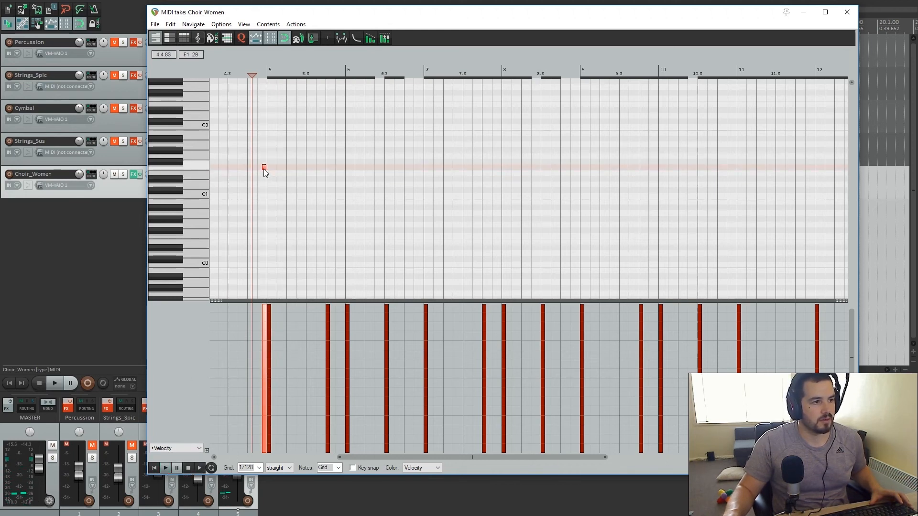
{"action": "left_click", "coordinate": [165, 467]}
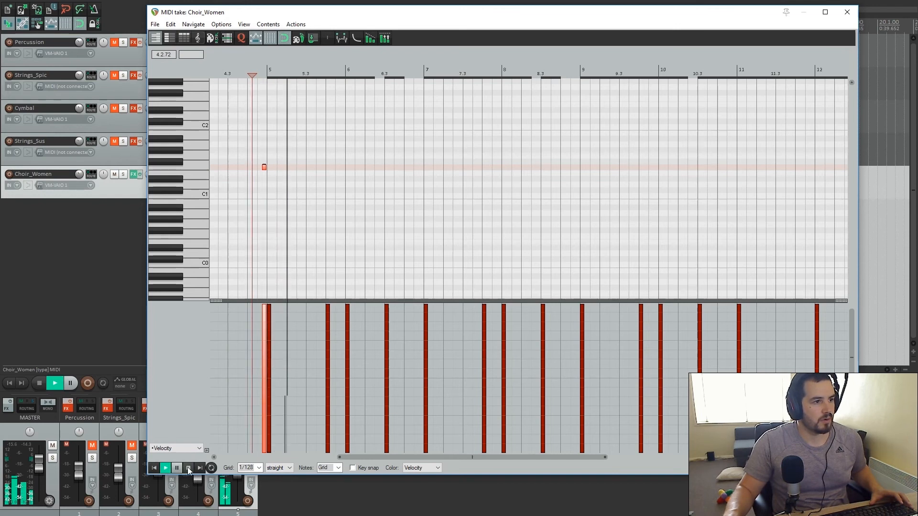
{"action": "left_click", "coordinate": [189, 469]}
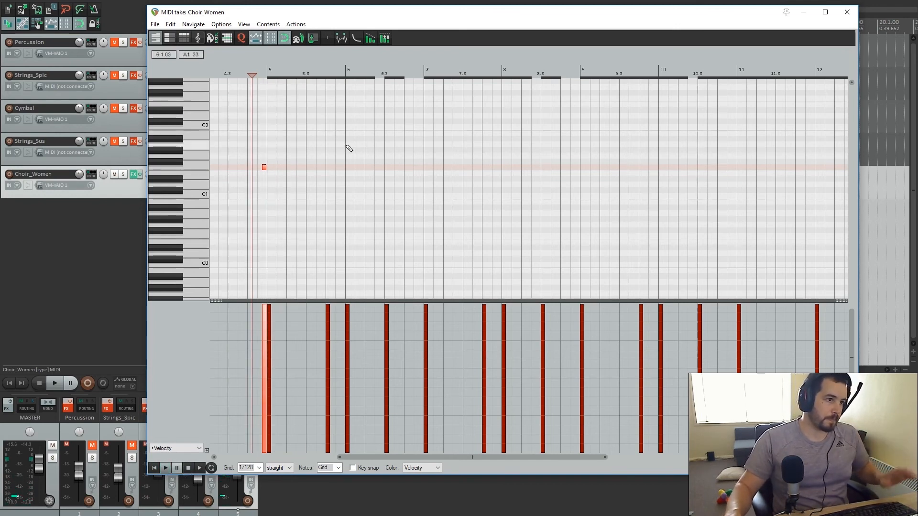
Return the first keyswitch note to C1 and add a short C#1 keyswitch just before the second melody note in bar 5
{"action": "left_click_drag", "start_coordinate": [850, 320], "coordinate": [851, 283]}
{"action": "left_click_drag", "start_coordinate": [265, 231], "coordinate": [264, 259]}
{"action": "left_click_drag", "start_coordinate": [850, 292], "coordinate": [851, 324]}
{"action": "left_click", "coordinate": [322, 72]}
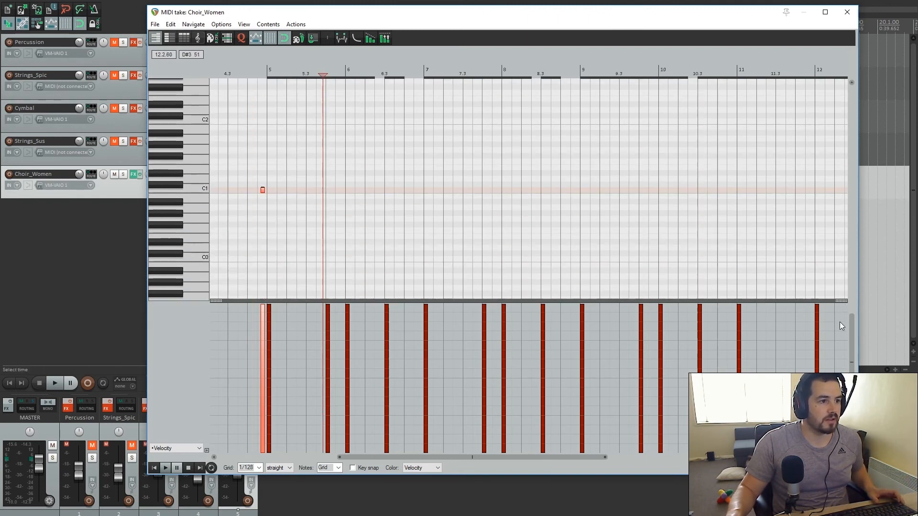
{"action": "left_click", "coordinate": [322, 186]}
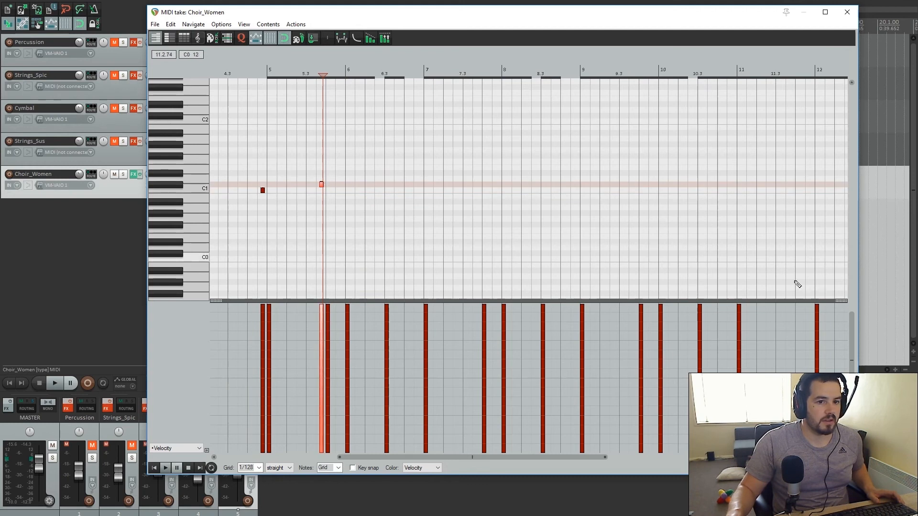
Add a D1 keyswitch just before the melody note at bar 6 and an E1 keyswitch just before the note at 6.3
{"action": "left_click_drag", "start_coordinate": [852, 326], "coordinate": [839, 234]}
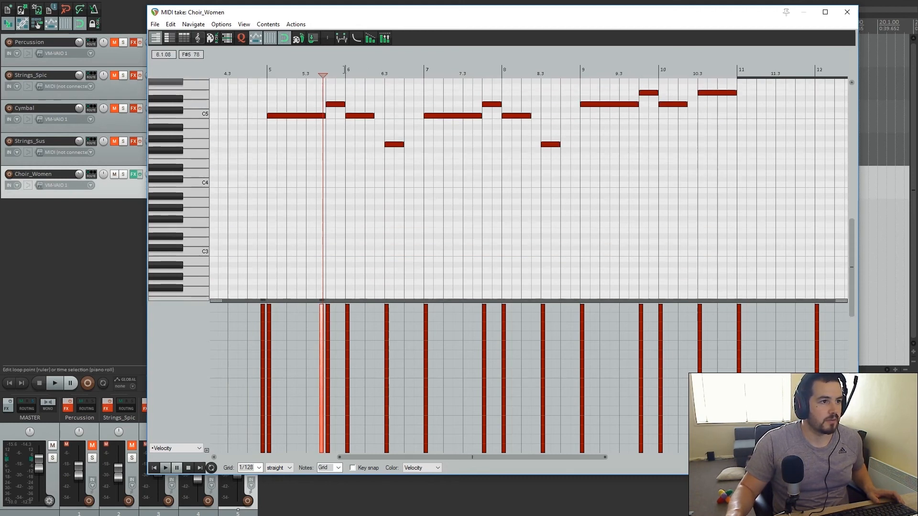
{"action": "left_click_drag", "start_coordinate": [852, 265], "coordinate": [852, 352]}
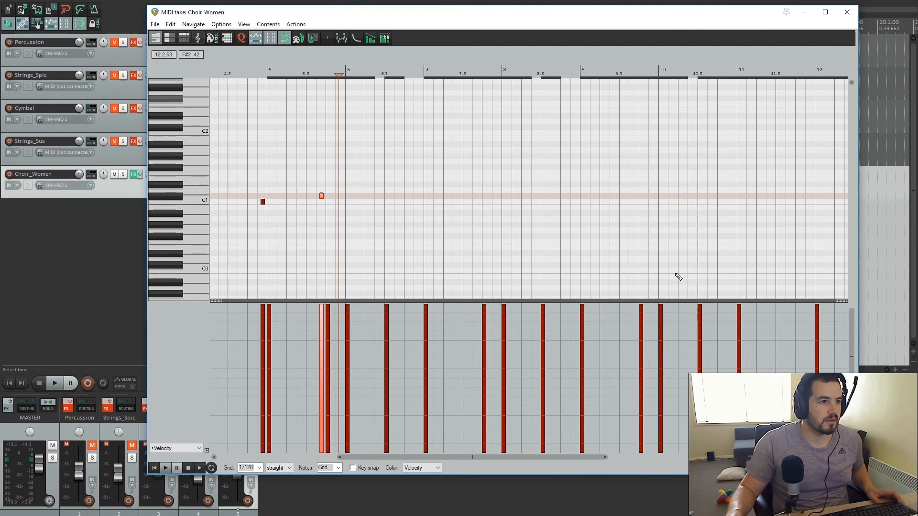
{"action": "left_click", "coordinate": [340, 191]}
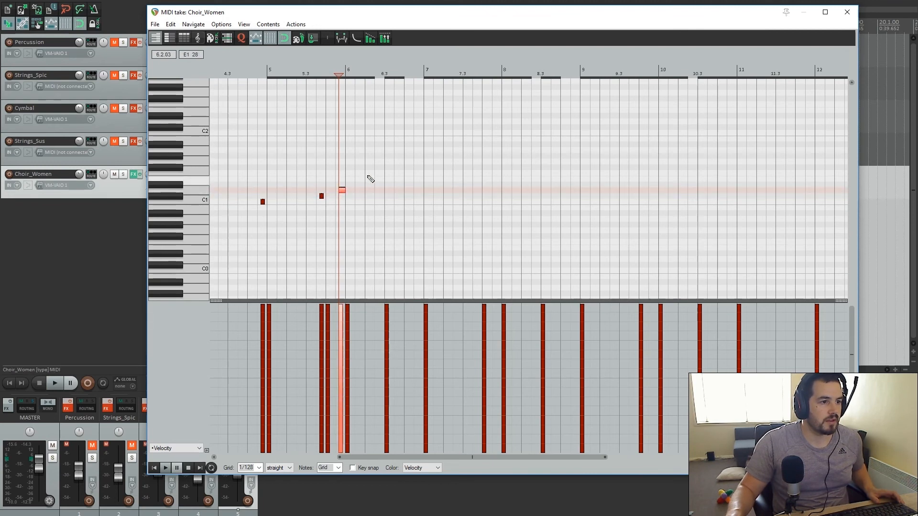
{"action": "left_click_drag", "start_coordinate": [849, 291], "coordinate": [837, 306]}
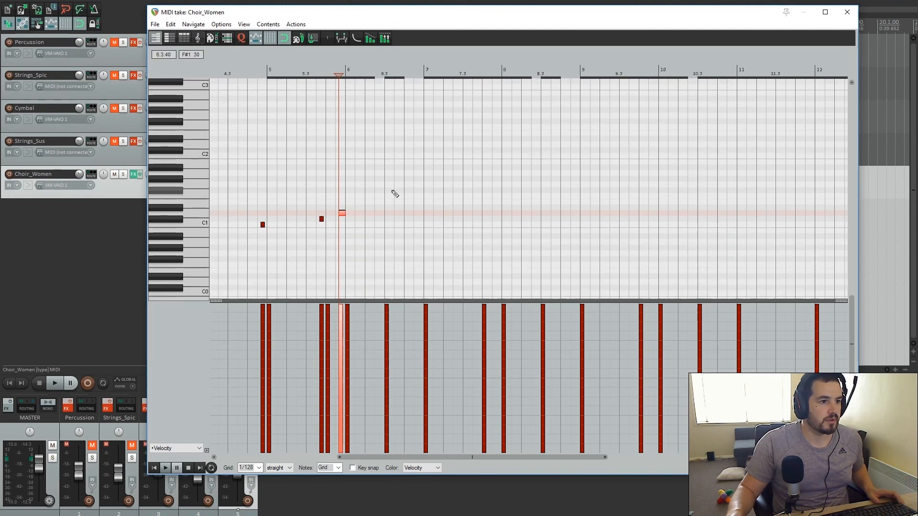
{"action": "left_click", "coordinate": [382, 202]}
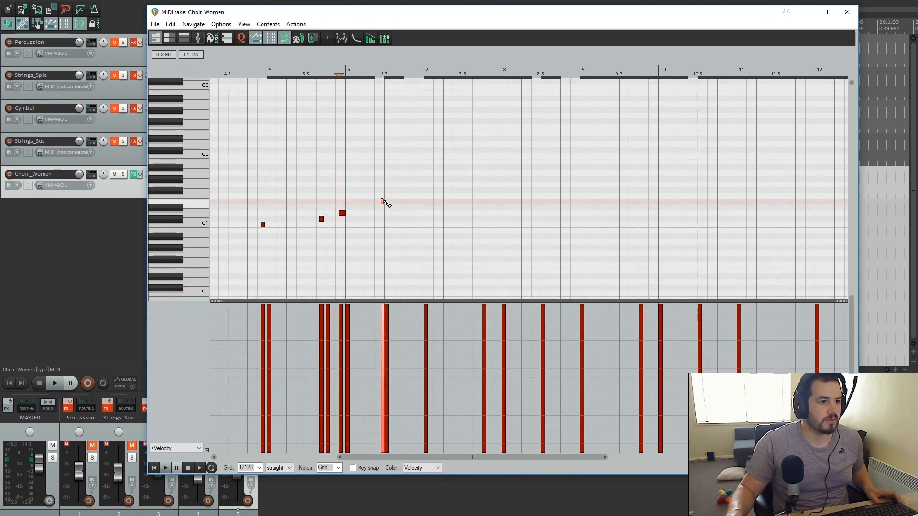
Audition the Choir_Women part with its keyswitched vowels from just before bar 5
{"action": "left_click", "coordinate": [254, 73]}
{"action": "left_click", "coordinate": [166, 469]}
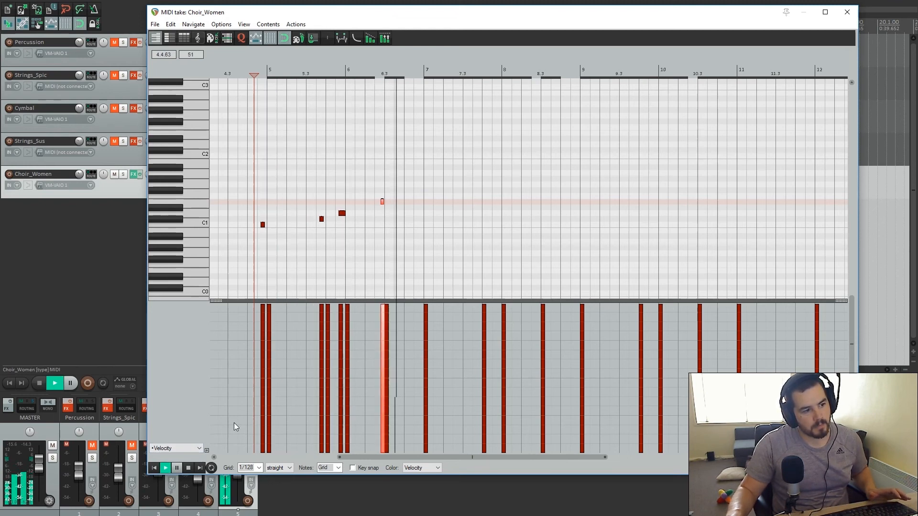
{"action": "key", "text": "space"}
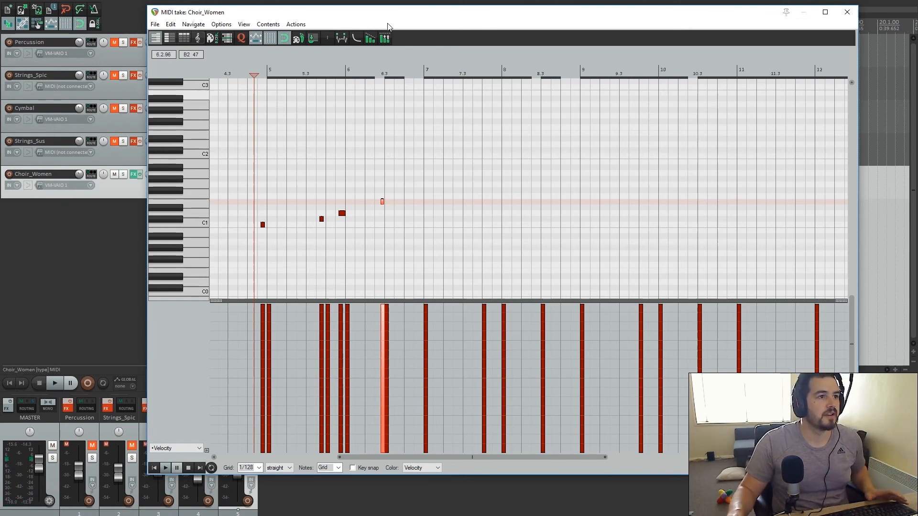
{"action": "left_click_drag", "start_coordinate": [423, 14], "coordinate": [406, 21]}
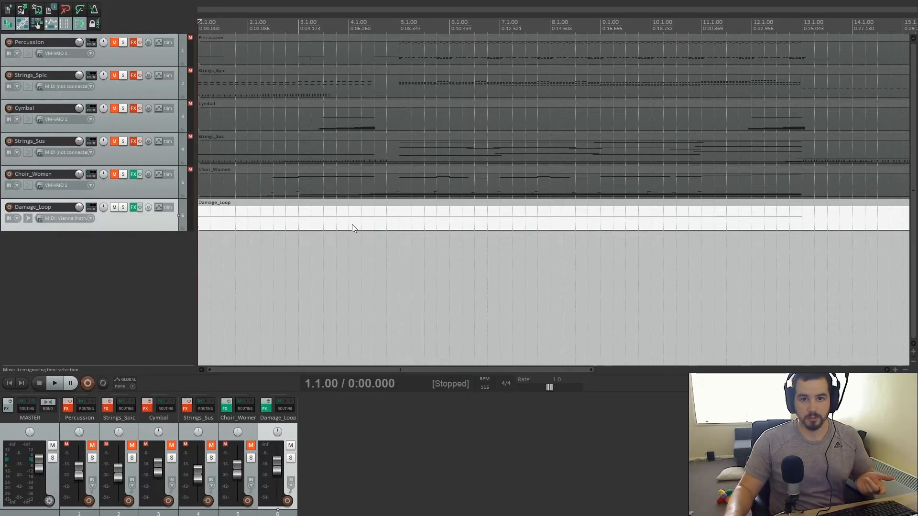
Open the Damage_Loop track's Kontakt instrument, audition a loop from its keyboard, and close it
{"action": "left_click", "coordinate": [133, 207]}
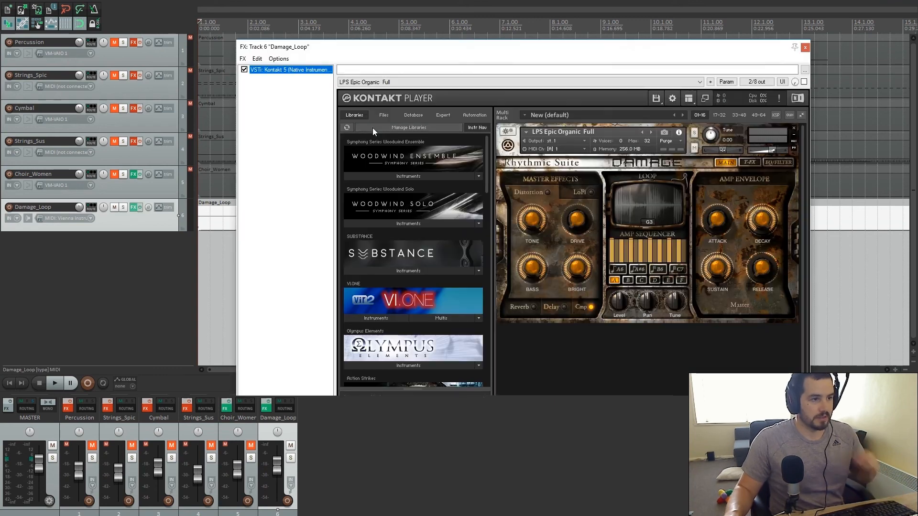
{"action": "left_click_drag", "start_coordinate": [549, 45], "coordinate": [496, 33]}
{"action": "left_click", "coordinate": [606, 412]}
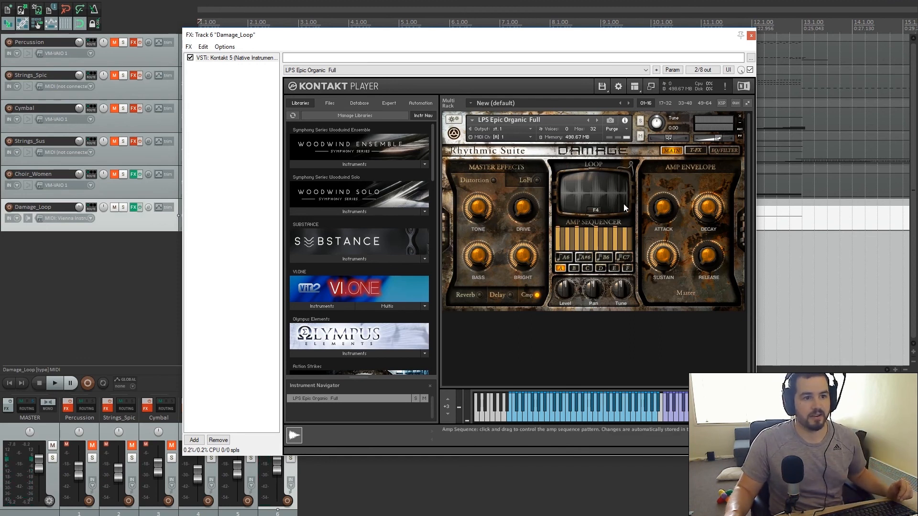
{"action": "left_click", "coordinate": [751, 36]}
Open the Damage_Loop MIDI take and play its sustained loop note from the beginning
{"action": "double_click", "coordinate": [209, 221]}
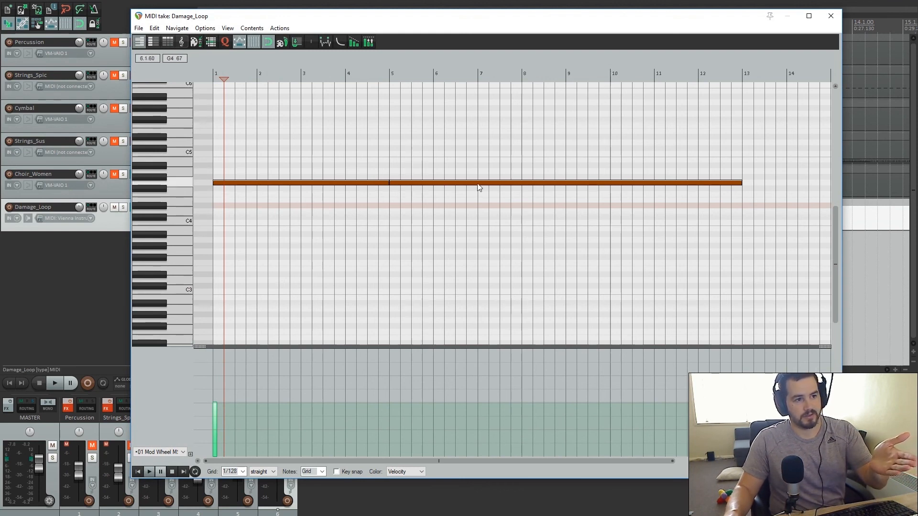
{"action": "left_click", "coordinate": [138, 473]}
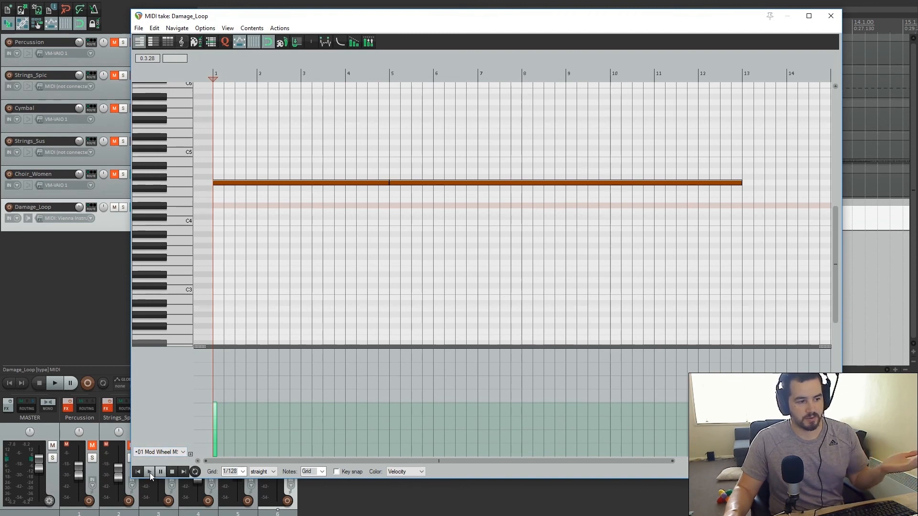
{"action": "left_click", "coordinate": [151, 473]}
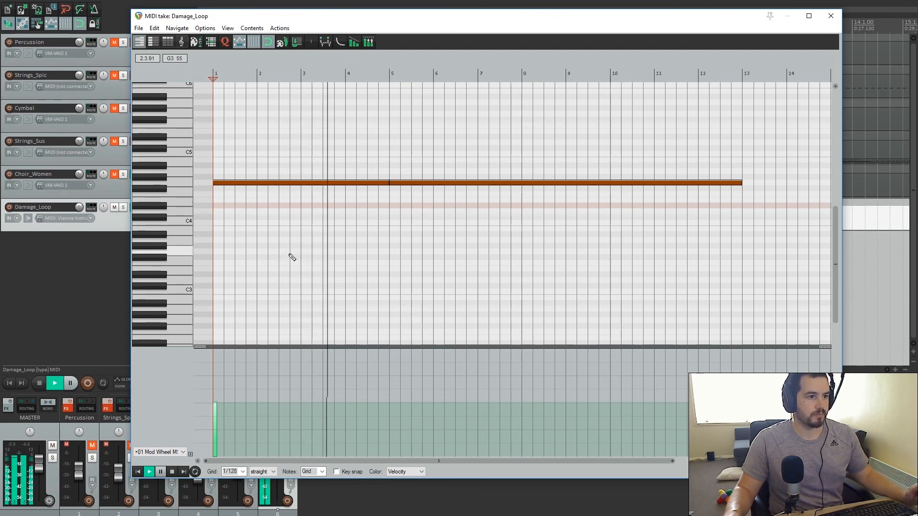
{"action": "left_click", "coordinate": [172, 472]}
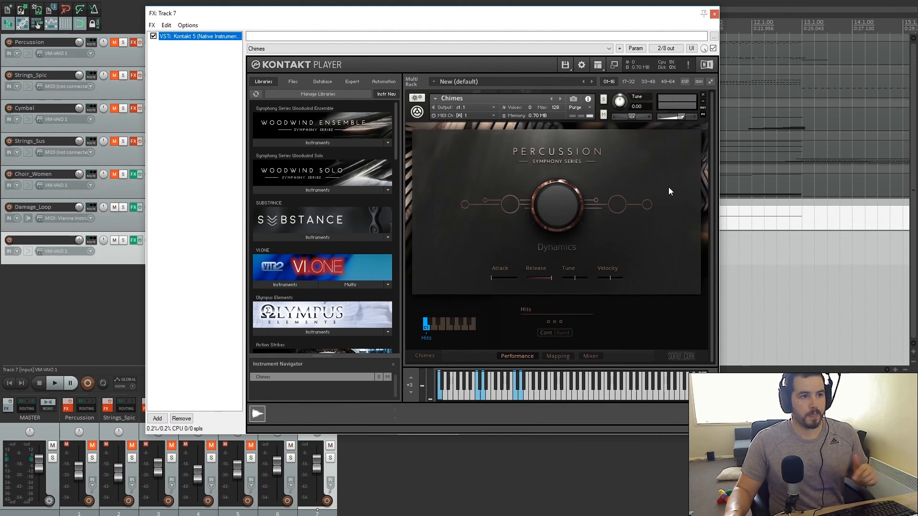
Audition a note of the Chimes instrument on track 7
{"action": "left_click", "coordinate": [477, 394]}
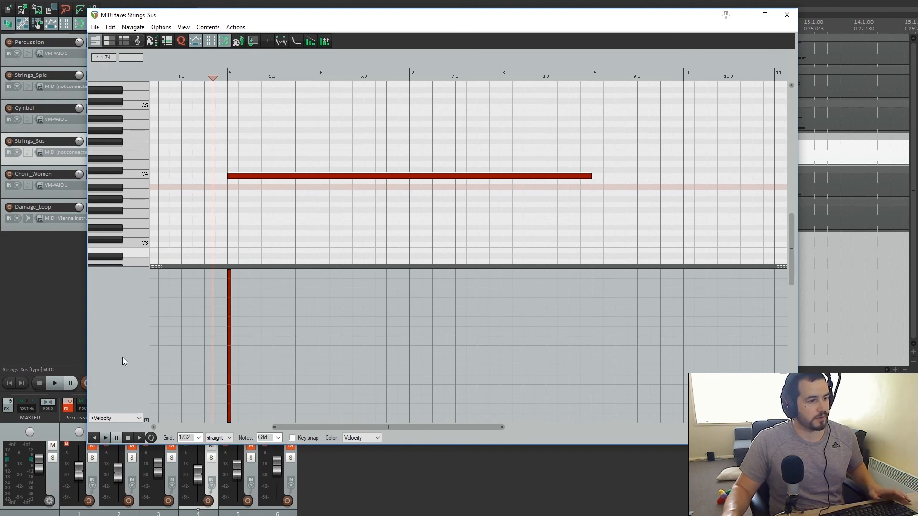
Show the Pitch lane in the Strings_Sus take and draw a full upward then full downward bend from bar 5 to just past bar 6
{"action": "left_click", "coordinate": [139, 417]}
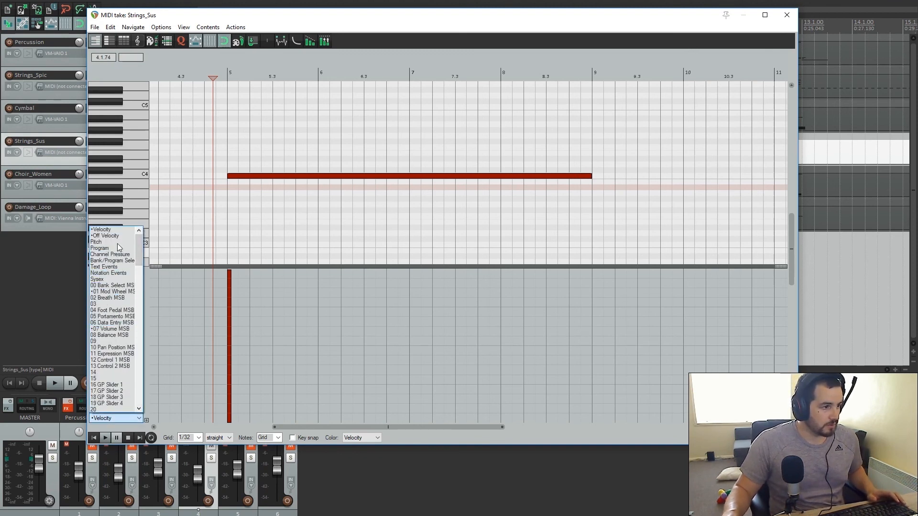
{"action": "left_click", "coordinate": [108, 242]}
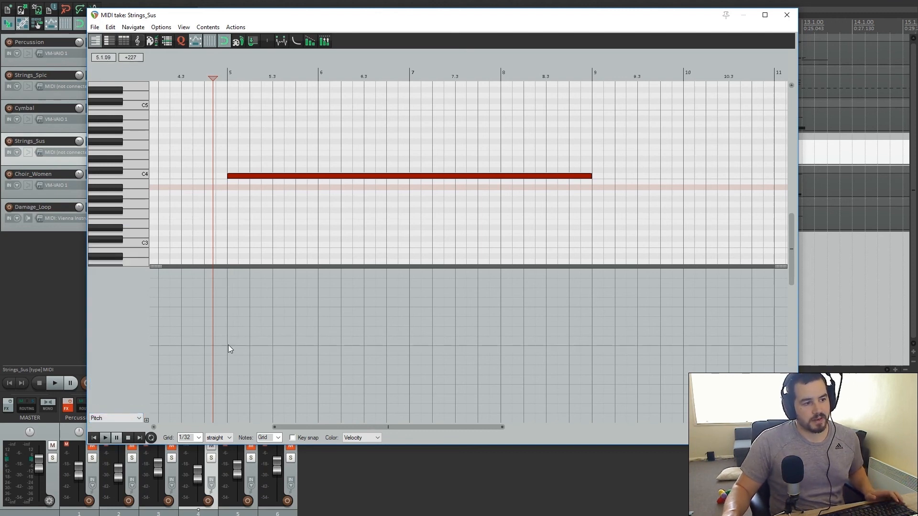
{"action": "mouse_move", "coordinate": [230, 342]}
{"action": "left_mouse_down"}
{"action": "mouse_move", "coordinate": [228, 273]}
{"action": "mouse_move", "coordinate": [226, 405]}
{"action": "mouse_move", "coordinate": [225, 356]}
{"action": "left_mouse_up"}
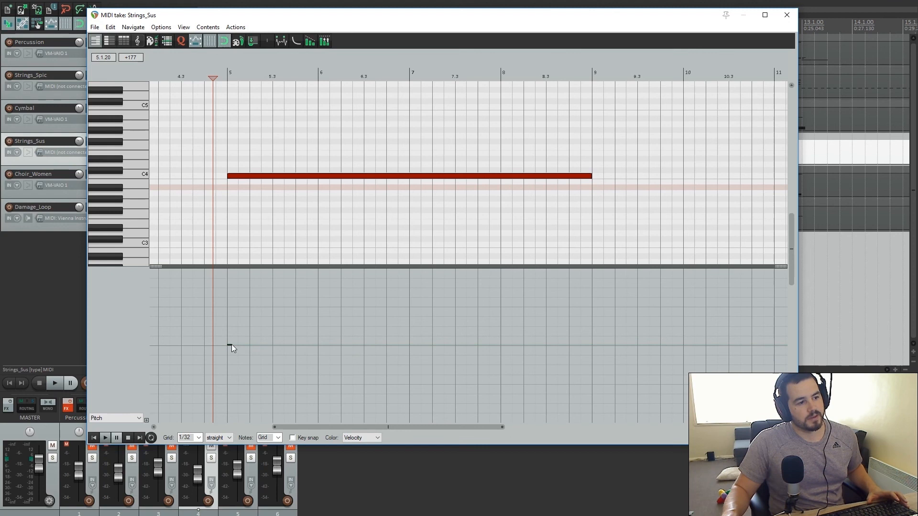
{"action": "mouse_move", "coordinate": [231, 344]}
{"action": "left_mouse_down"}
{"action": "mouse_move", "coordinate": [263, 272]}
{"action": "mouse_move", "coordinate": [308, 421]}
{"action": "mouse_move", "coordinate": [319, 423]}
{"action": "mouse_move", "coordinate": [331, 388]}
{"action": "left_mouse_up"}
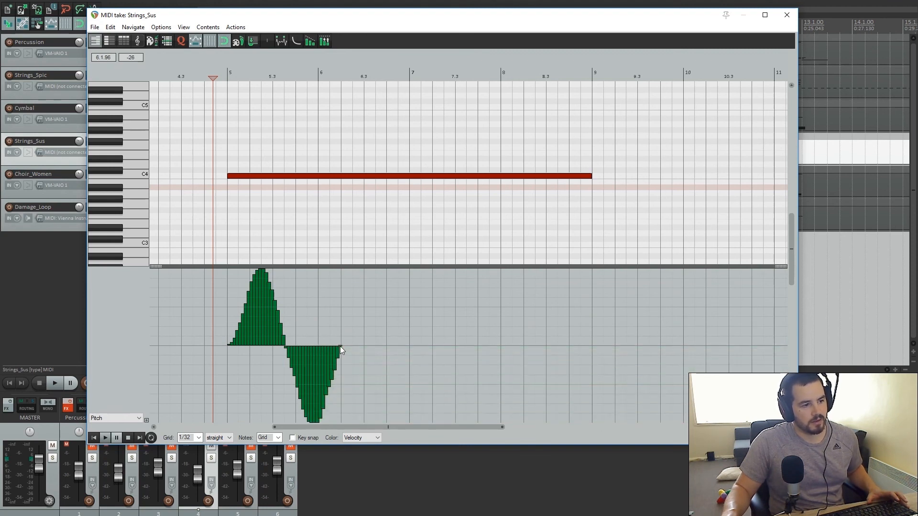
Play the sustained Strings_Sus note from just before bar 5 to audition its vibrato-like pitch bend curve
{"action": "left_click", "coordinate": [105, 438]}
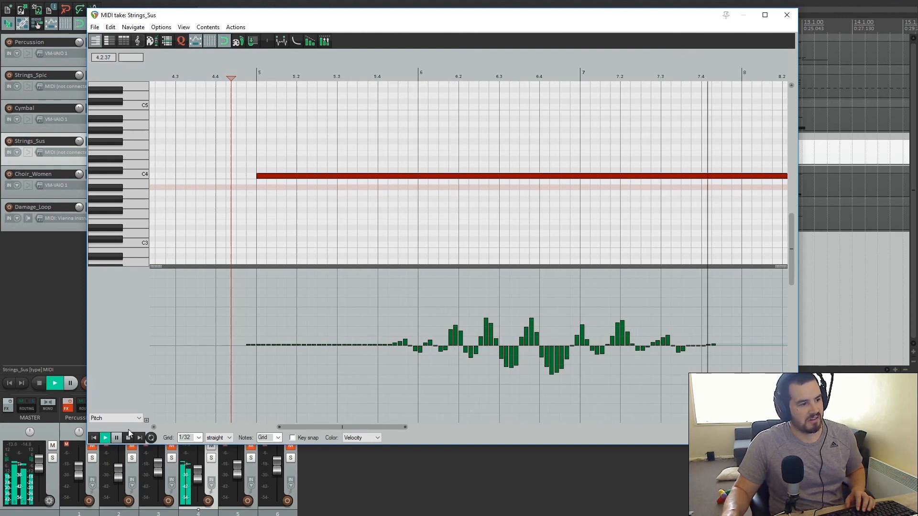
{"action": "key", "text": "space"}
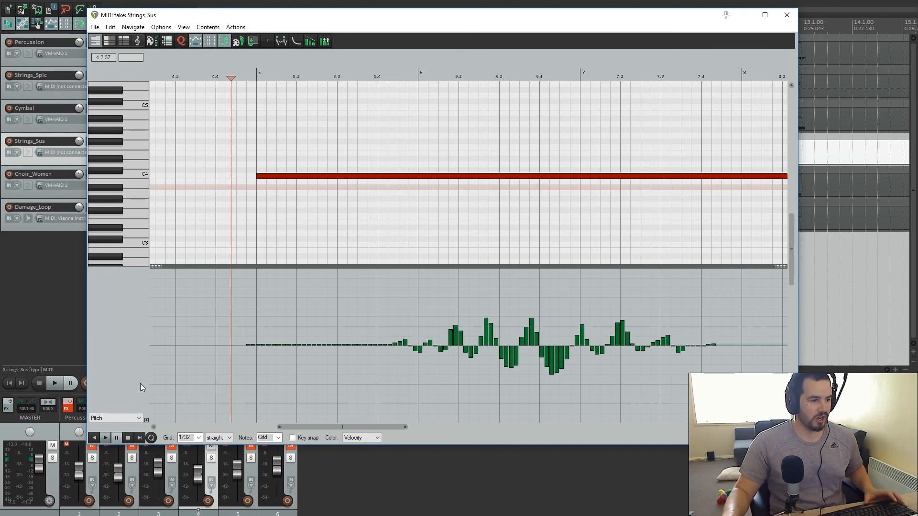
Play the full arrangement from the beginning with all eight tracks unmuted
{"action": "scroll", "coordinate": [337, 431], "scroll_direction": "right", "scroll_amount": 2}
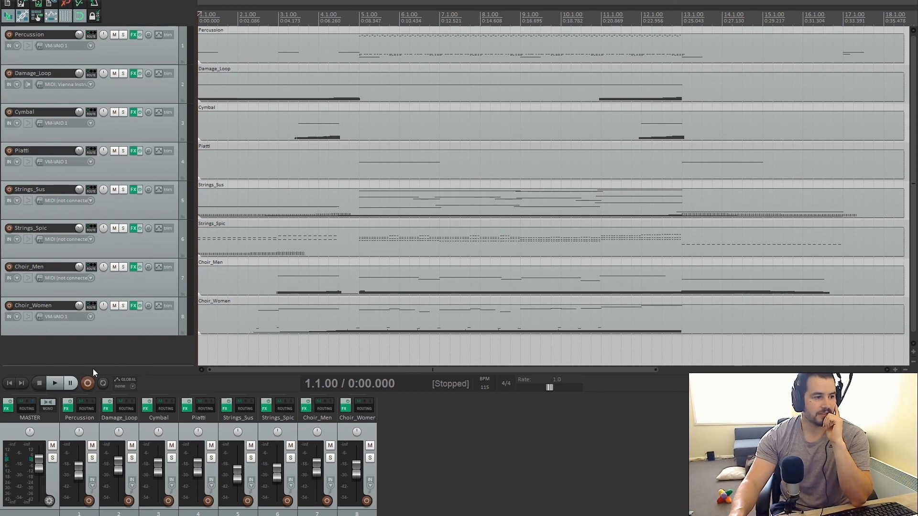
{"action": "left_click", "coordinate": [55, 385]}
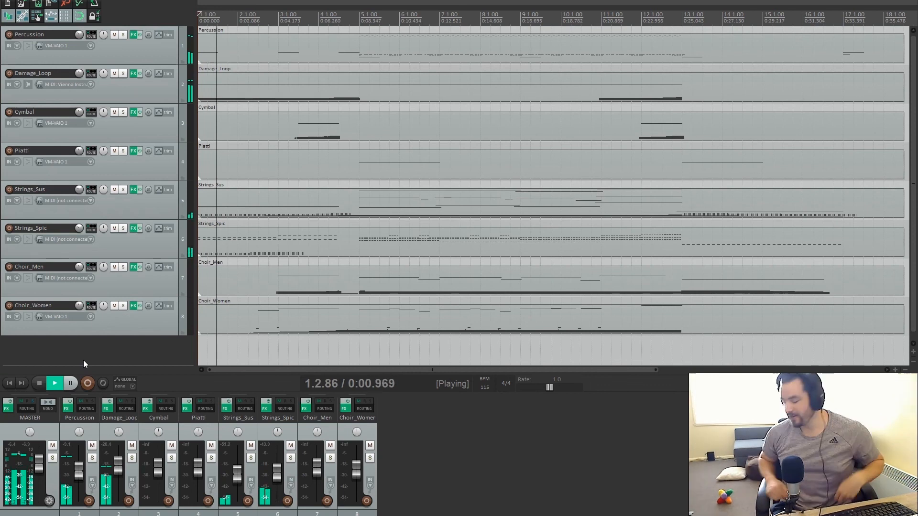